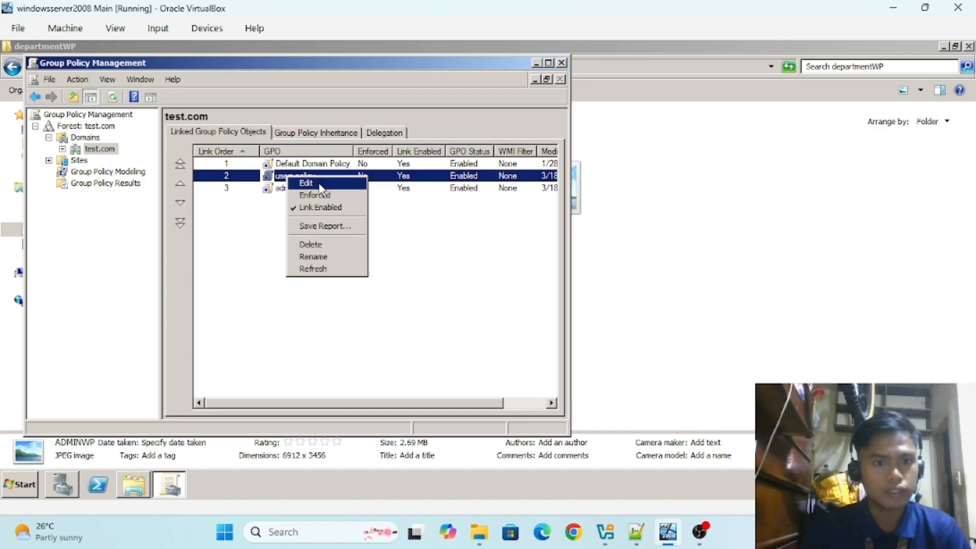
# Open the users policy GPO for editing and go to Account Lockout Policy under the Computer Configuration security settings' Account Policies
pyautogui.click(318, 187)
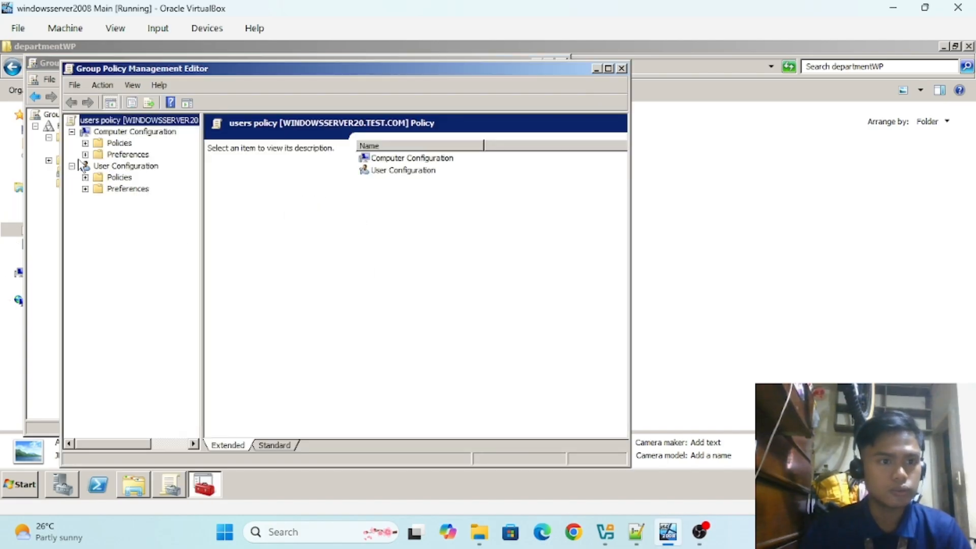
pyautogui.click(85, 143)
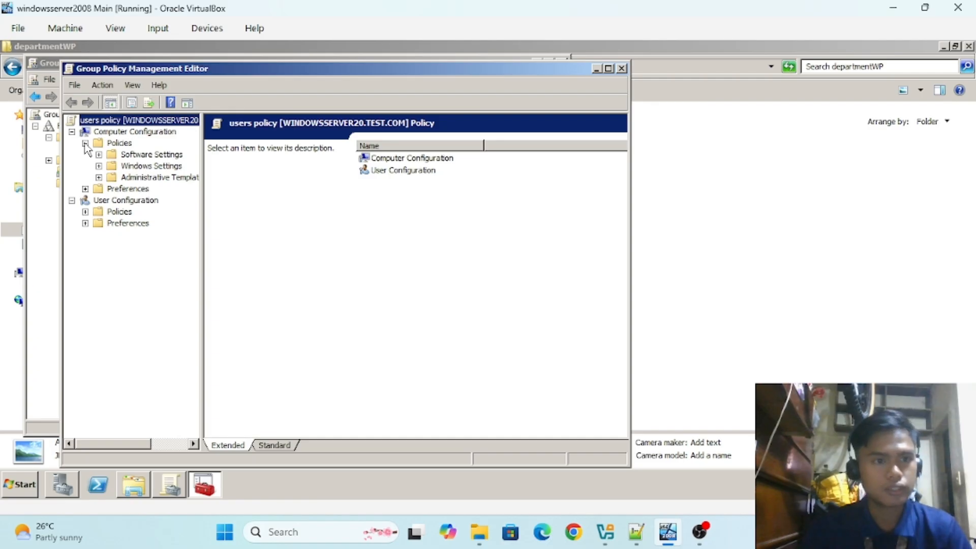
pyautogui.click(98, 167)
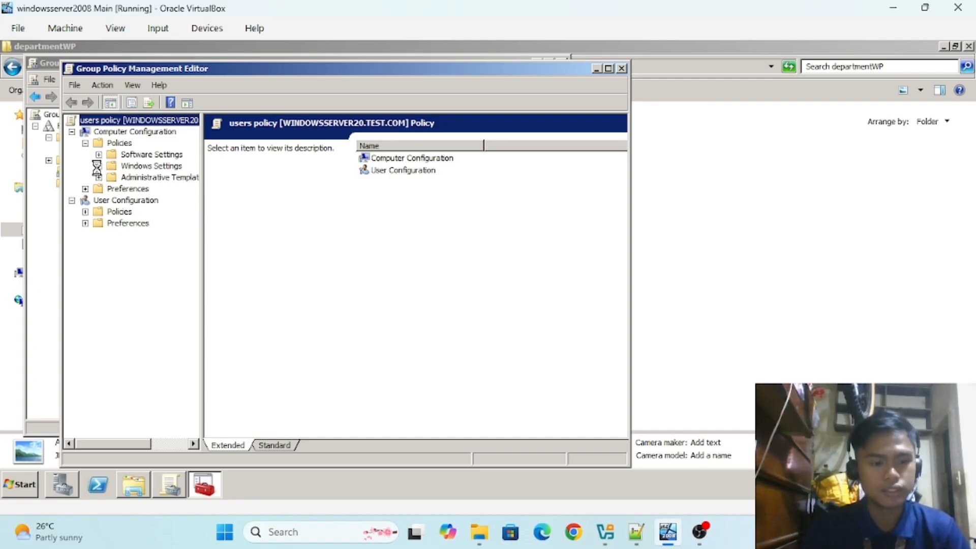
pyautogui.click(113, 201)
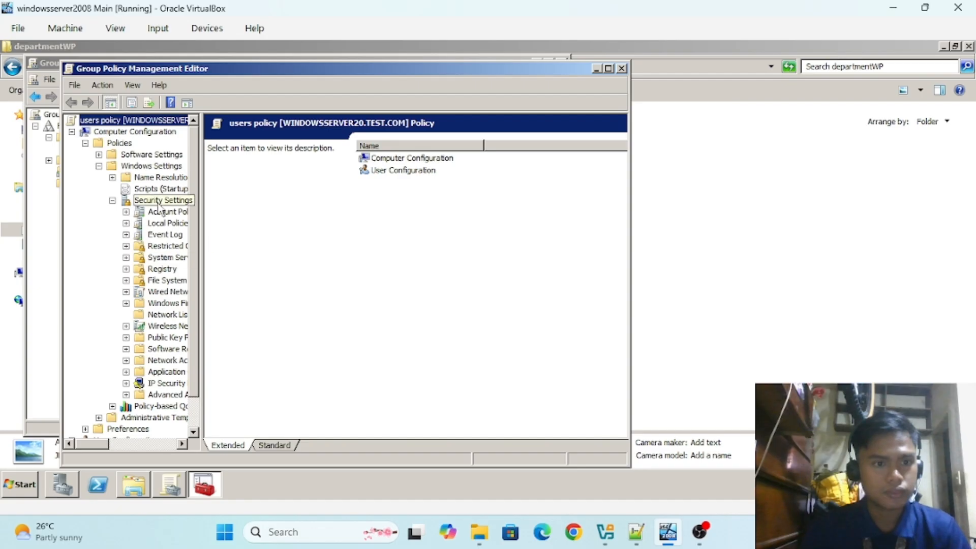
pyautogui.click(137, 212)
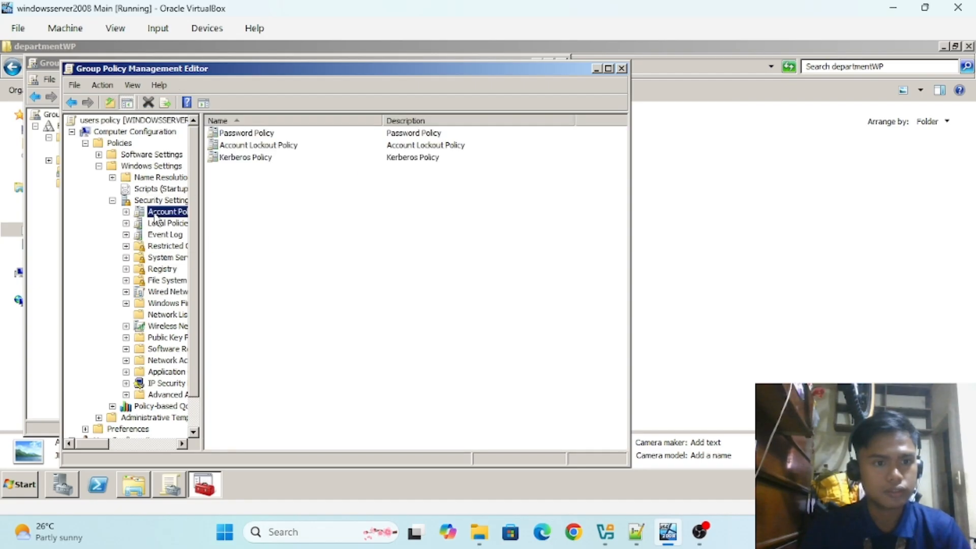
pyautogui.doubleClick(281, 146)
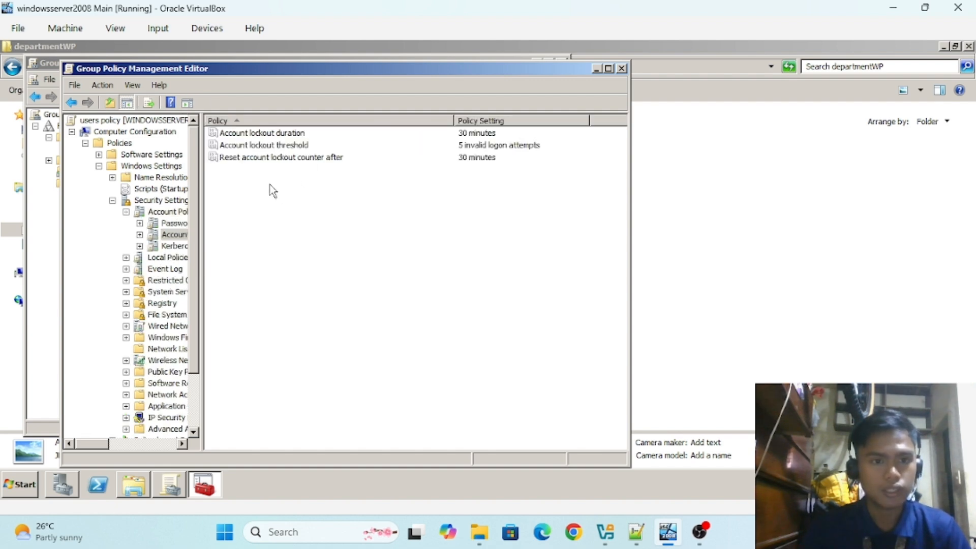
# Set the account lockout threshold to 3 invalid logon attempts, as listed in the requirements notes, and close the policy editor
pyautogui.doubleClick(311, 146)
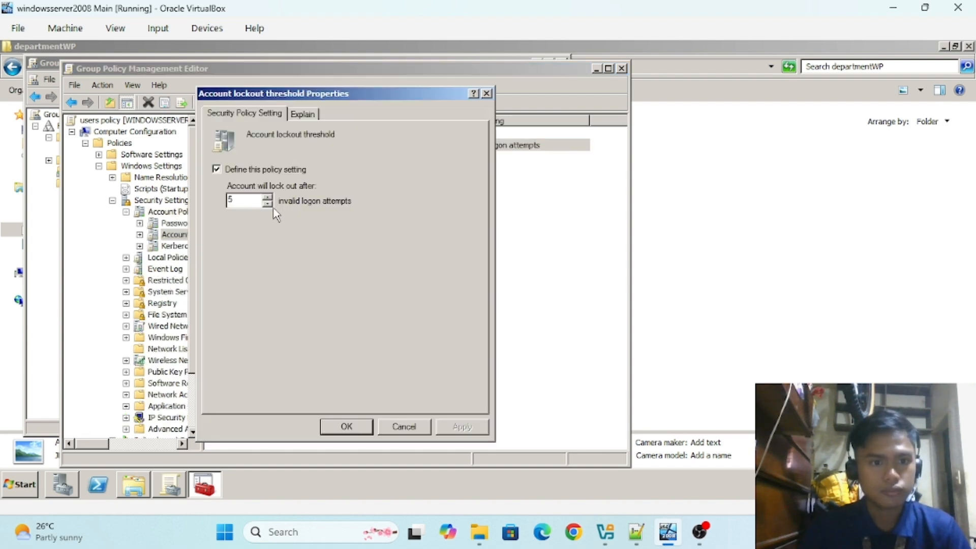
pyautogui.click(636, 532)
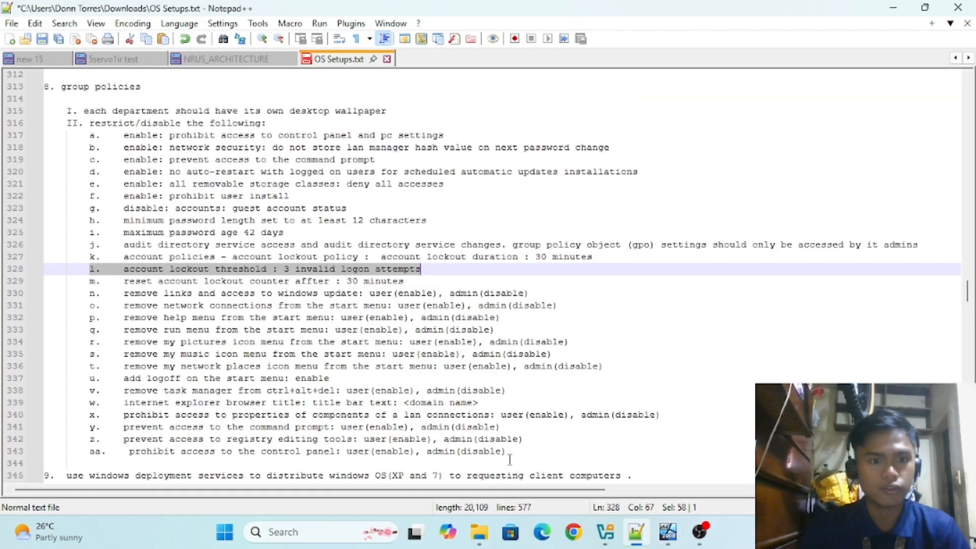
pyautogui.click(666, 532)
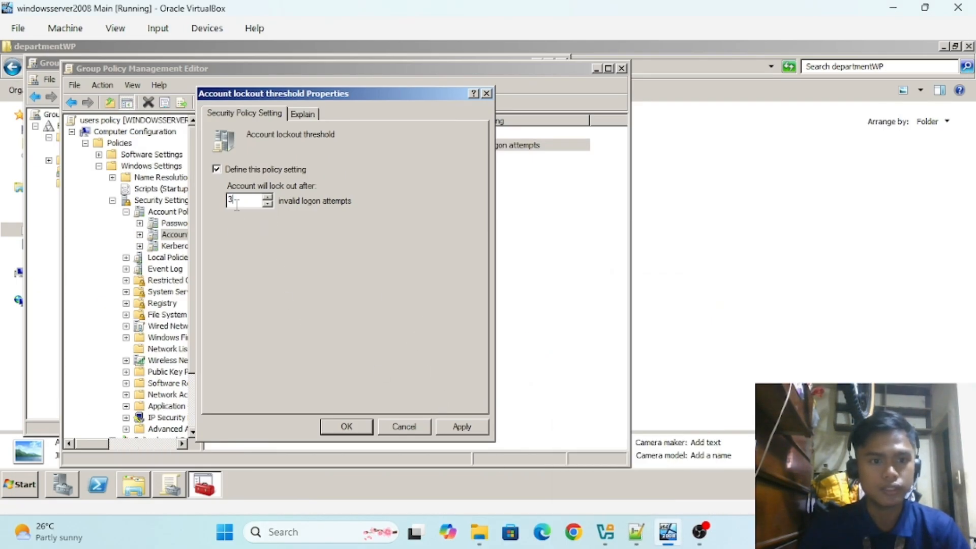
pyautogui.click(358, 426)
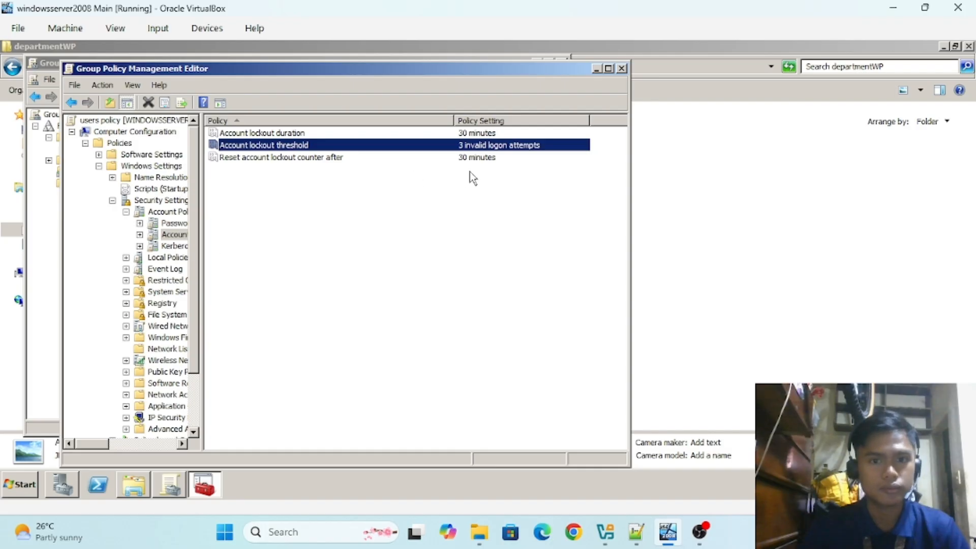
pyautogui.click(621, 68)
# Switch to Notepad++, highlight item m on resetting the account lockout counter in OS Setups.txt, and return to the virtual machine
pyautogui.click(636, 532)
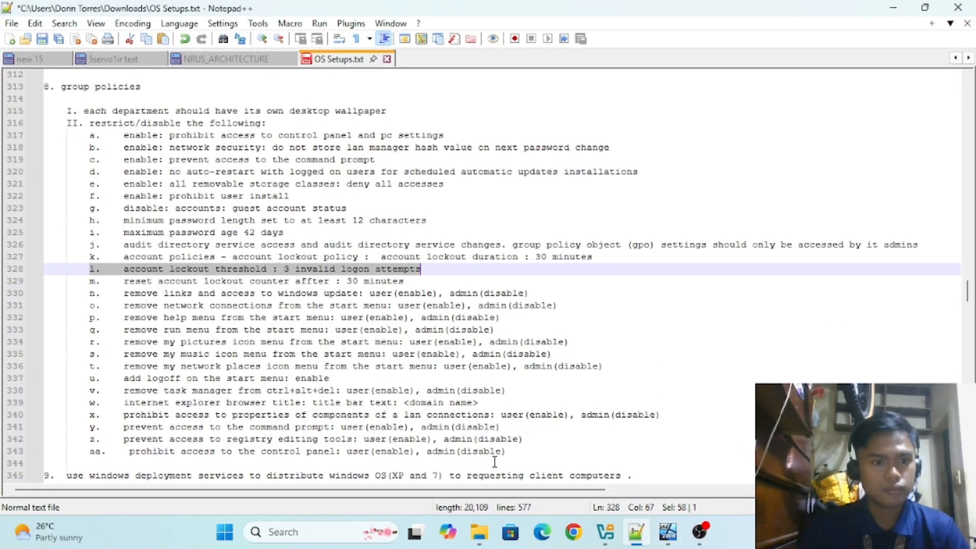
pyautogui.moveTo(92, 284); pyautogui.dragTo(433, 277)
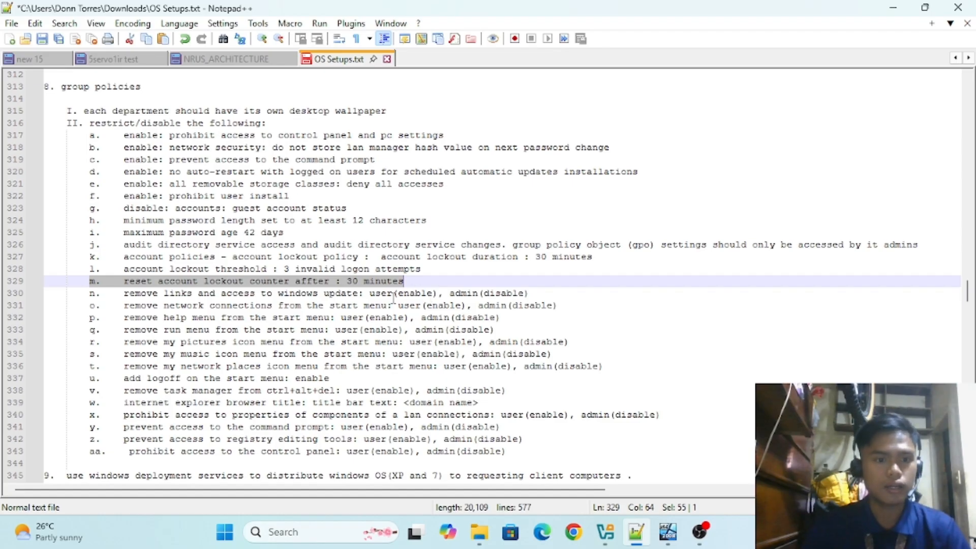
pyautogui.click(638, 523)
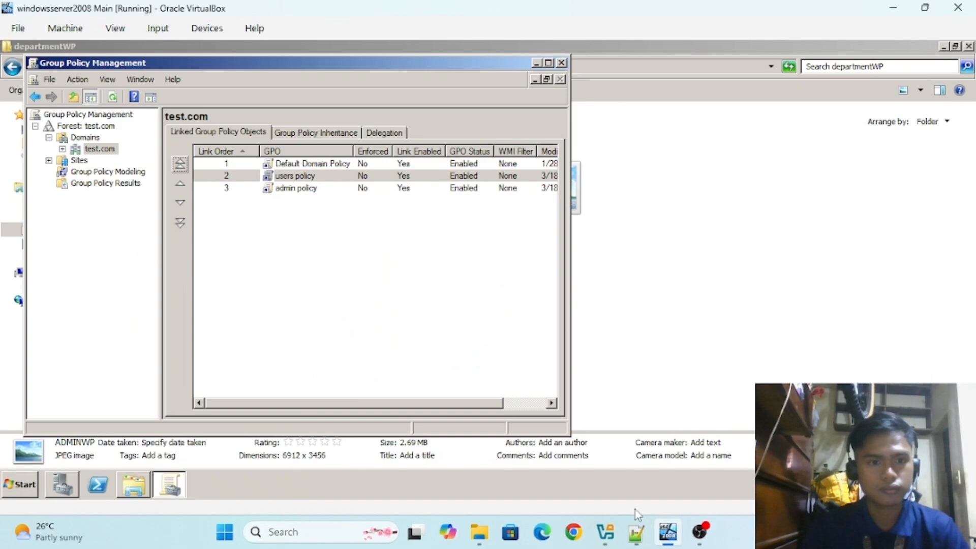
# Reopen the users policy GPO for editing and show the Account Lockout Policy settings under Computer Configuration
pyautogui.rightClick(291, 177)
pyautogui.click(313, 181)
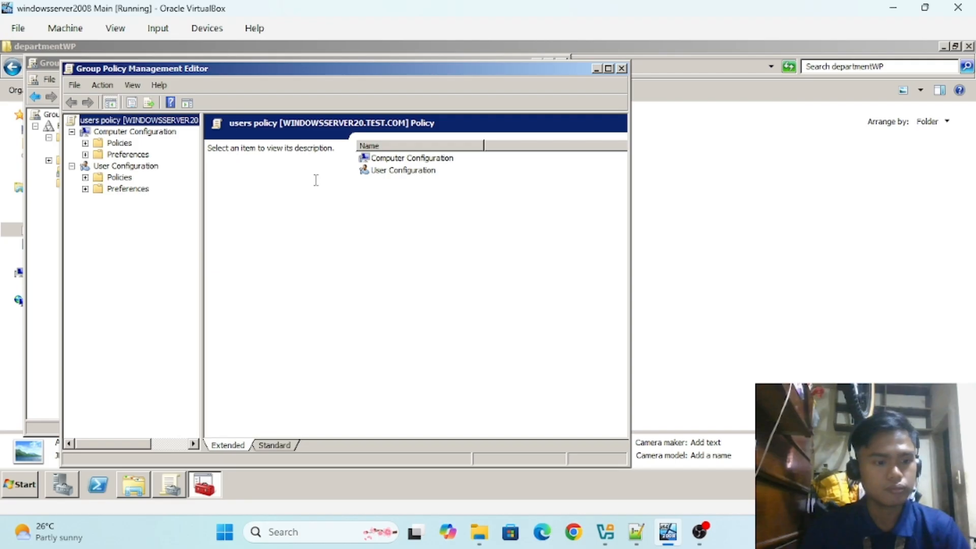
pyautogui.click(85, 143)
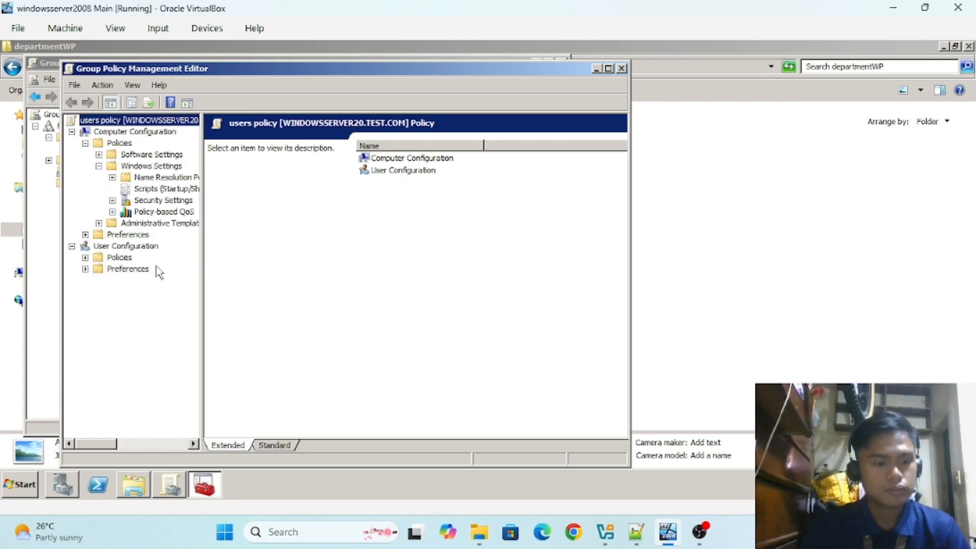
pyautogui.click(112, 200)
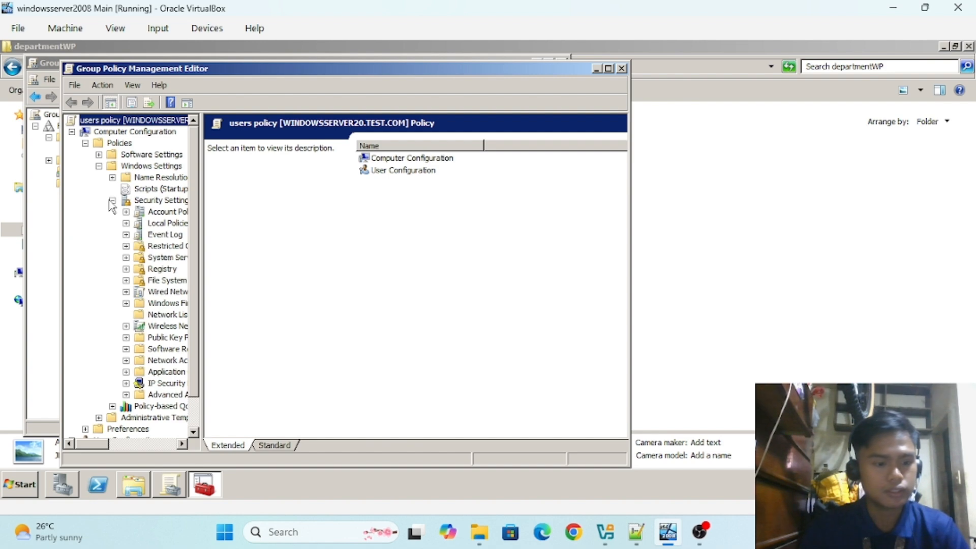
pyautogui.click(162, 211)
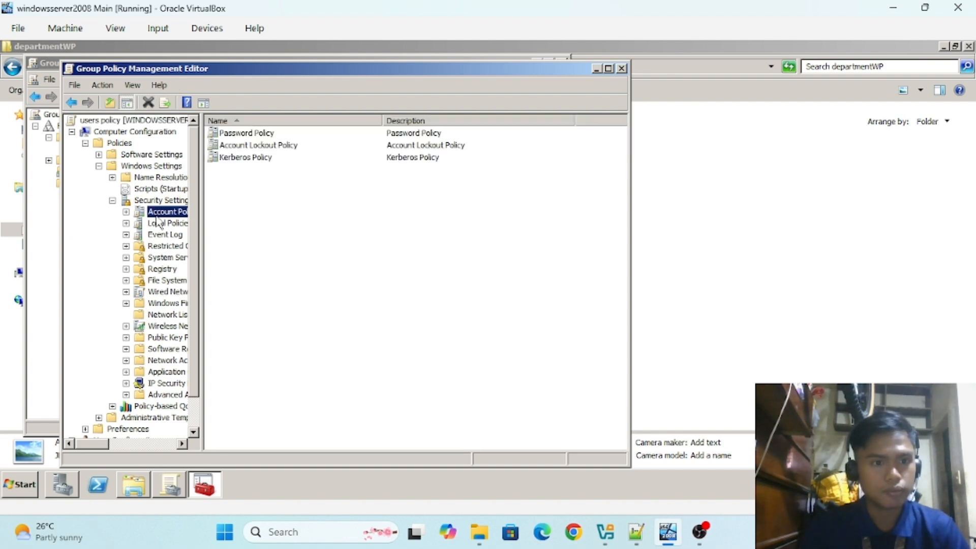
pyautogui.doubleClick(258, 148)
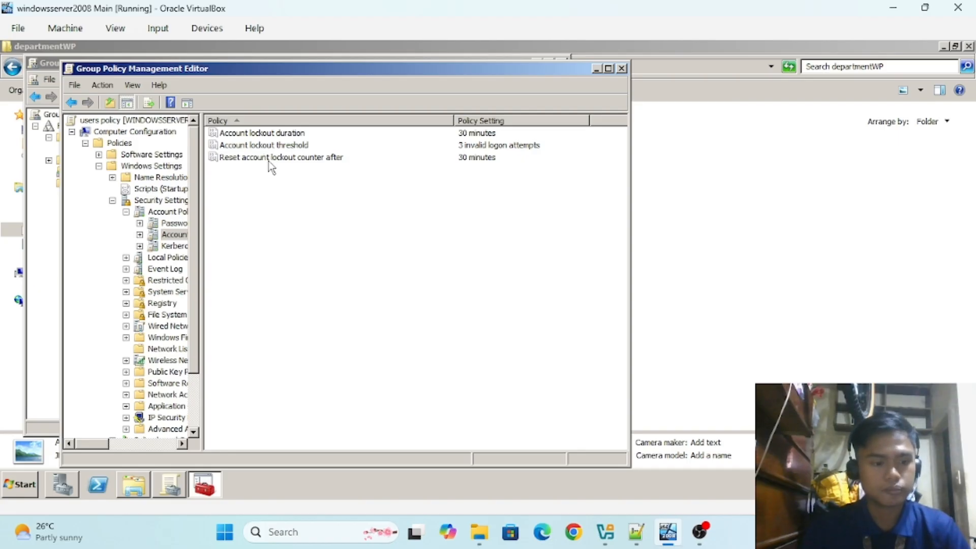
# Set "Reset account lockout counter after" to 30 minutes, checking the requirements notes, apply it and close the policy editor
pyautogui.click(270, 161)
pyautogui.doubleClick(271, 161)
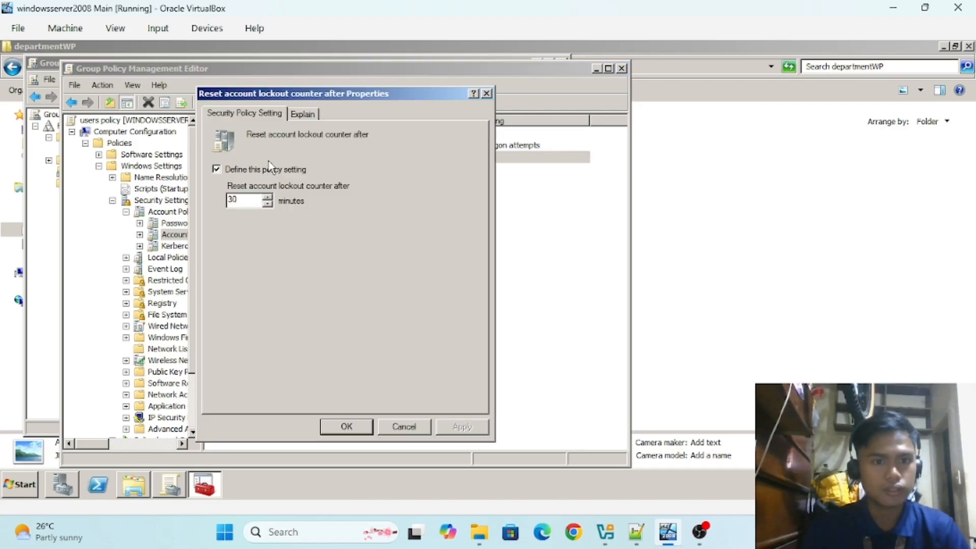
pyautogui.click(636, 532)
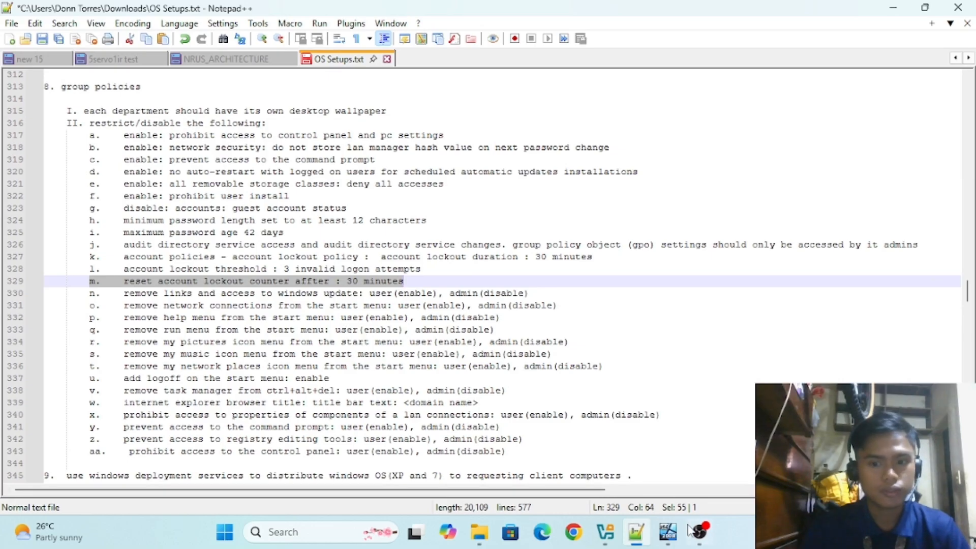
pyautogui.click(668, 532)
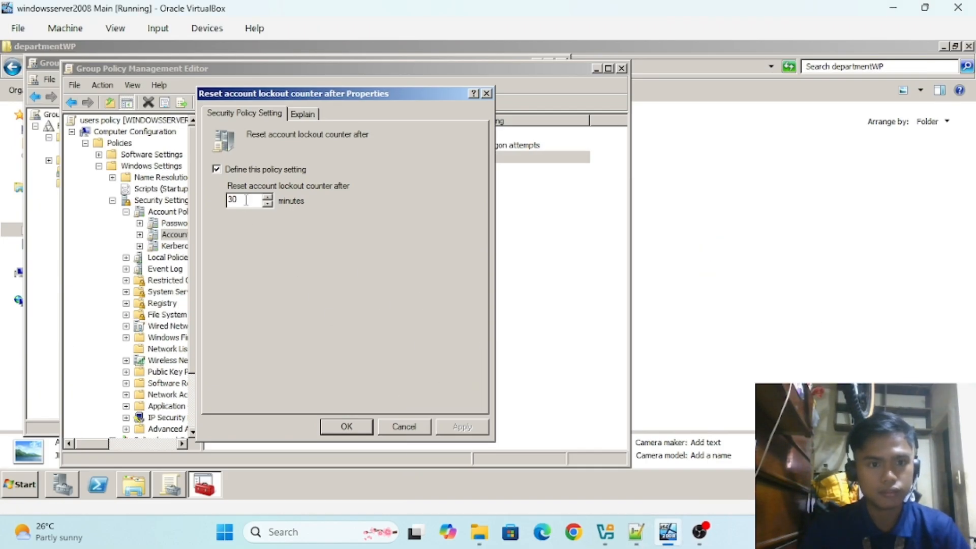
pyautogui.click(266, 205)
pyautogui.click(266, 197)
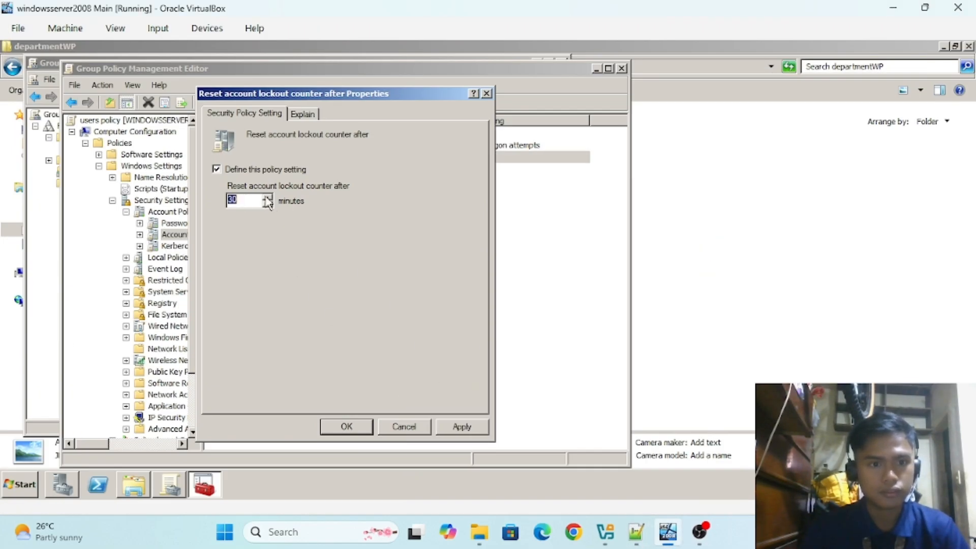
pyautogui.click(461, 426)
pyautogui.click(358, 427)
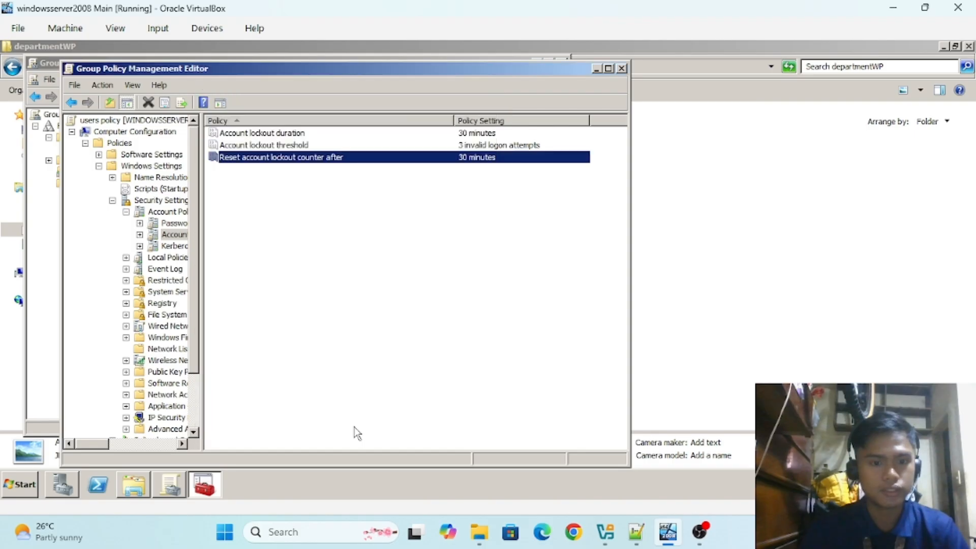
pyautogui.click(622, 68)
# Switch to Notepad++, highlight item n on removing links and access to Windows Update, and return to the virtual machine
pyautogui.click(636, 532)
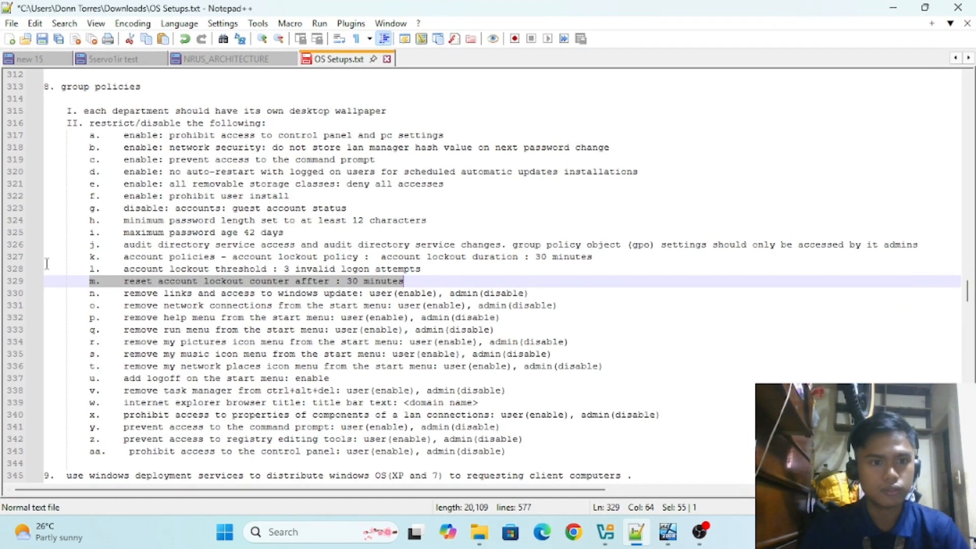
pyautogui.moveTo(90, 294); pyautogui.dragTo(541, 292)
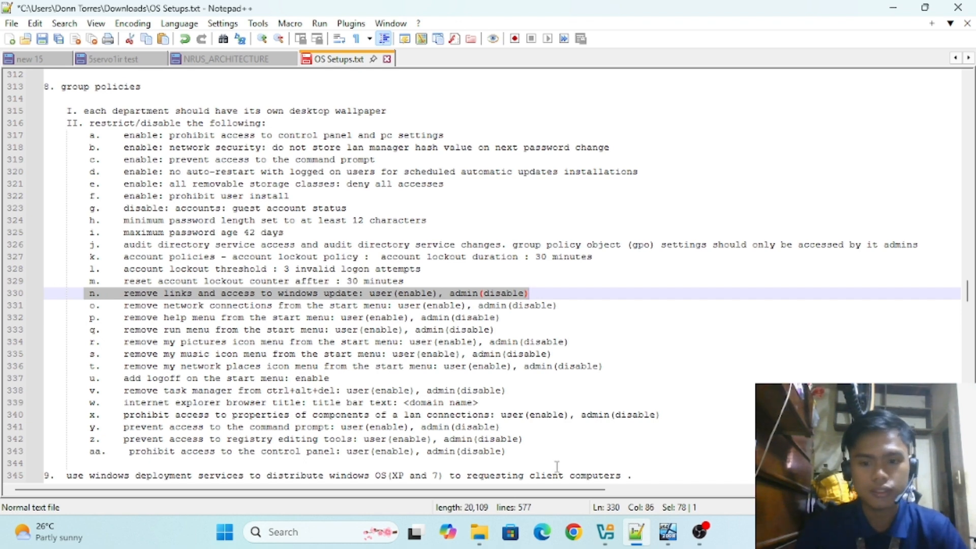
pyautogui.hotkey('alt', 'Tab')
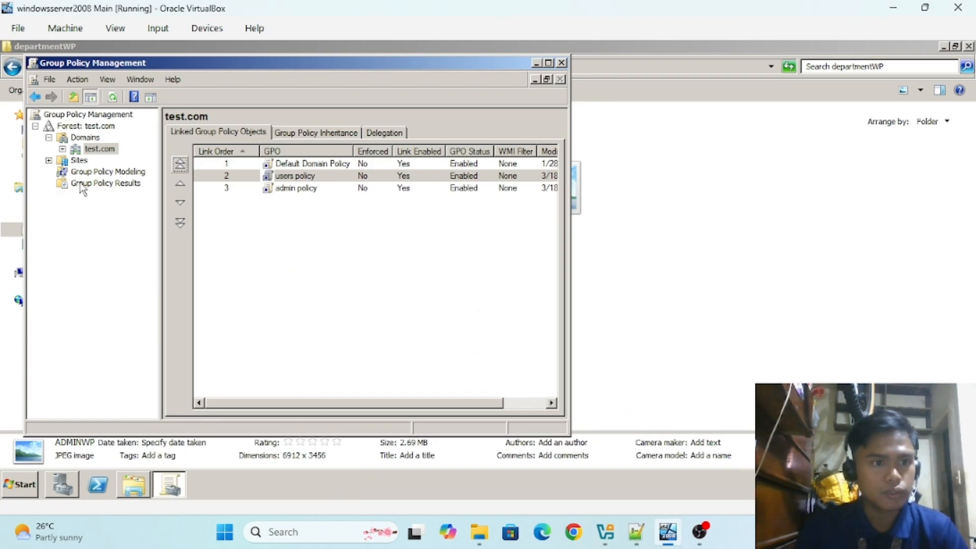
# Open the users policy GPO for editing and go to Windows Update under the User Configuration administrative templates' Windows Components
pyautogui.rightClick(295, 175)
pyautogui.click(308, 181)
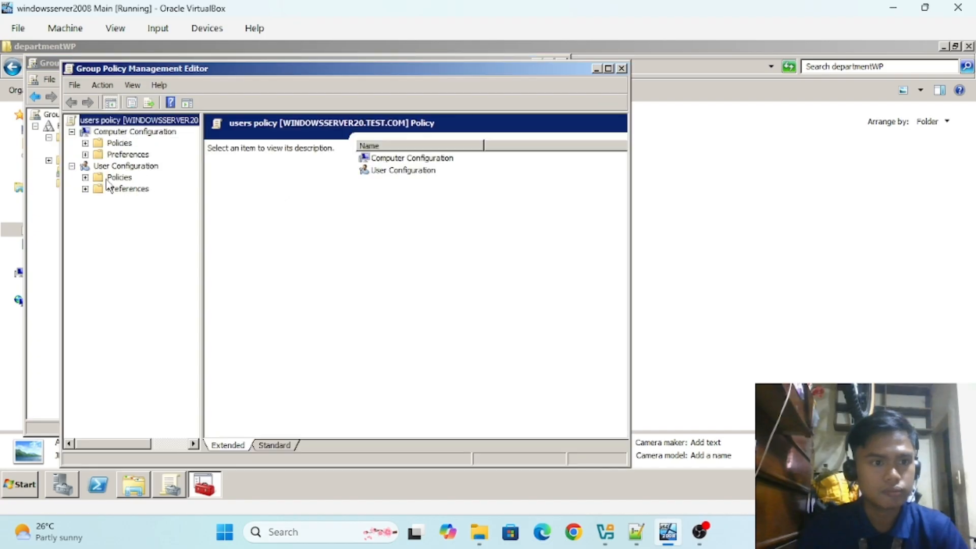
pyautogui.click(85, 177)
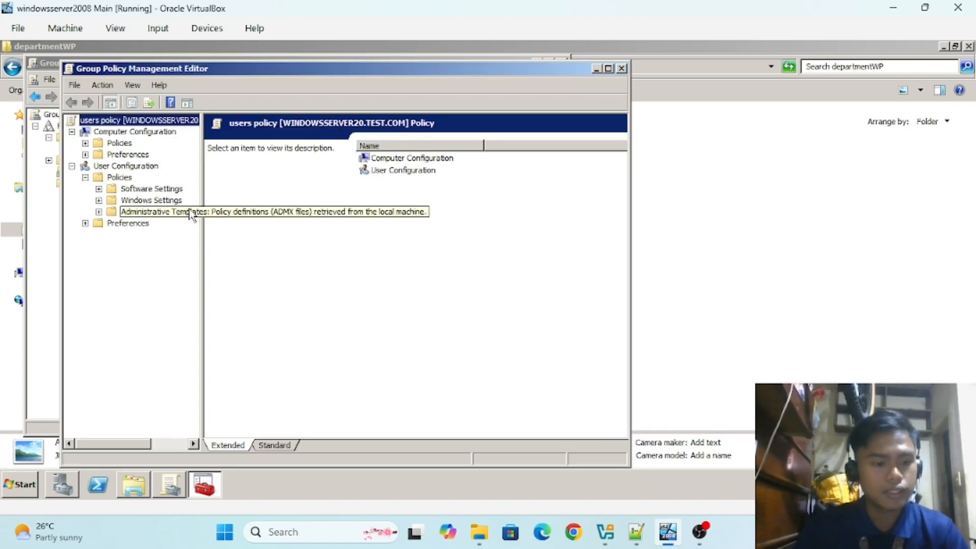
pyautogui.click(99, 211)
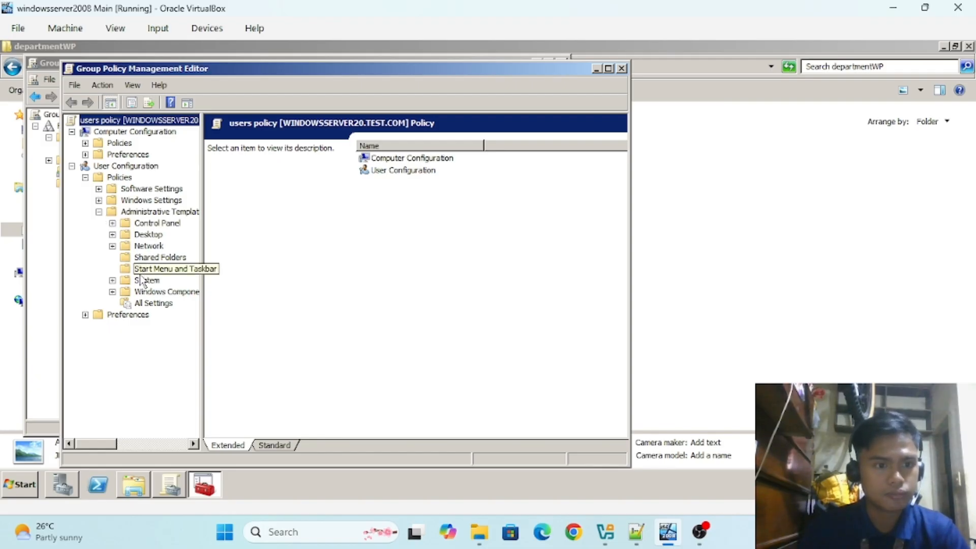
pyautogui.click(113, 292)
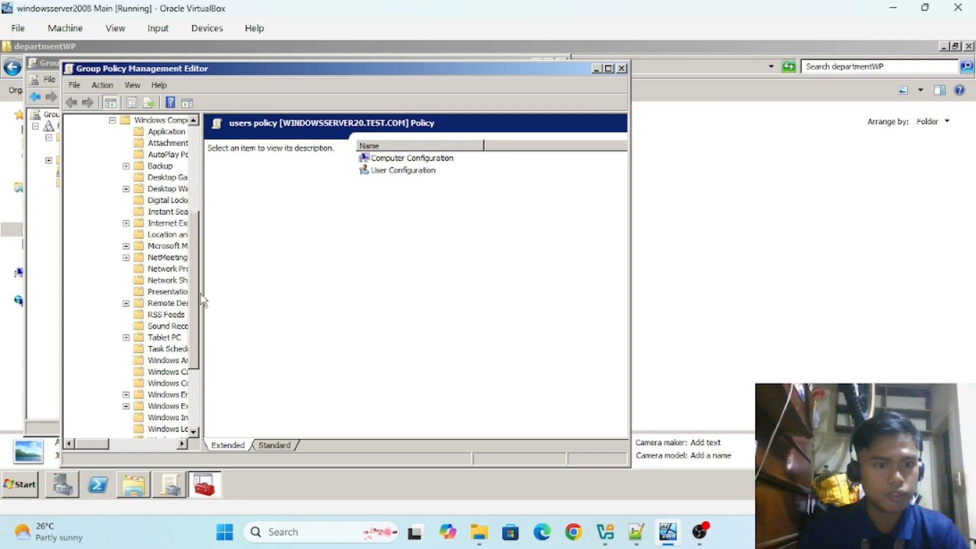
pyautogui.moveTo(202, 292); pyautogui.dragTo(255, 294)
pyautogui.scroll(-4, 248, 316)
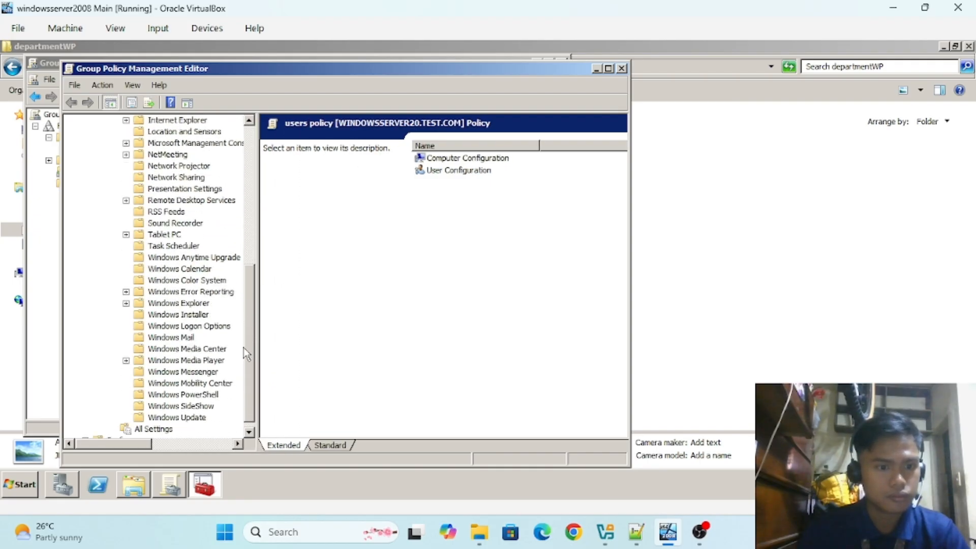
pyautogui.click(193, 406)
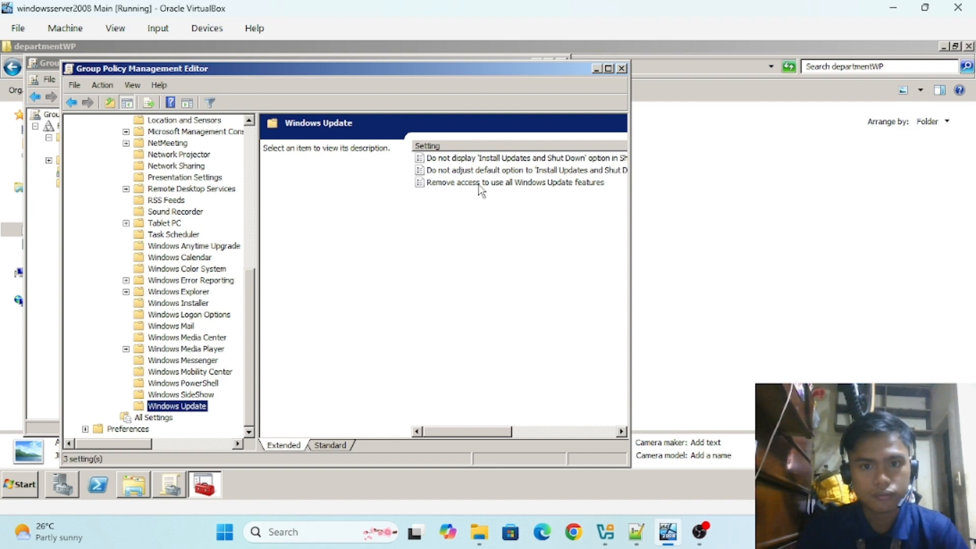
# Enable the "Remove access to use all Windows Update features" setting, apply it and close the policy editor
pyautogui.moveTo(471, 432); pyautogui.dragTo(433, 430)
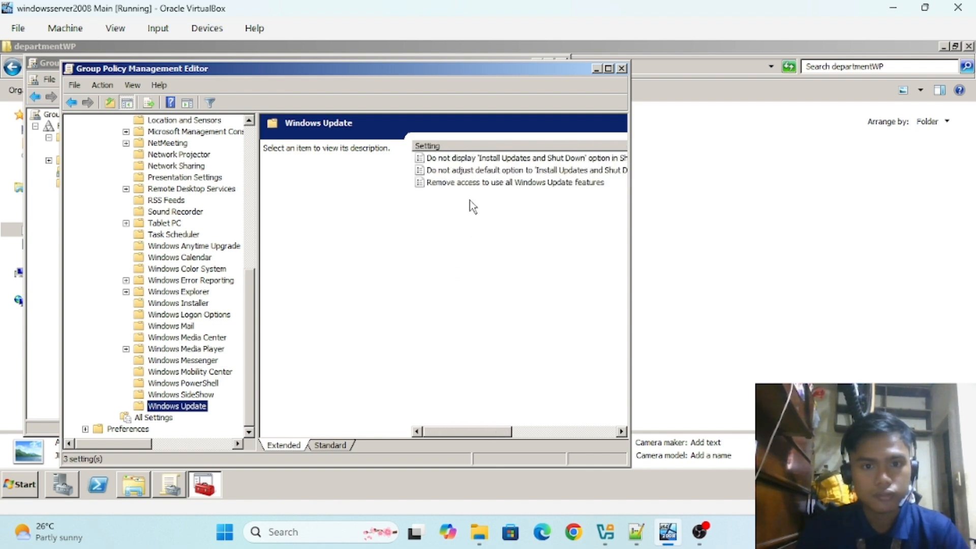
pyautogui.click(473, 184)
pyautogui.rightClick(474, 183)
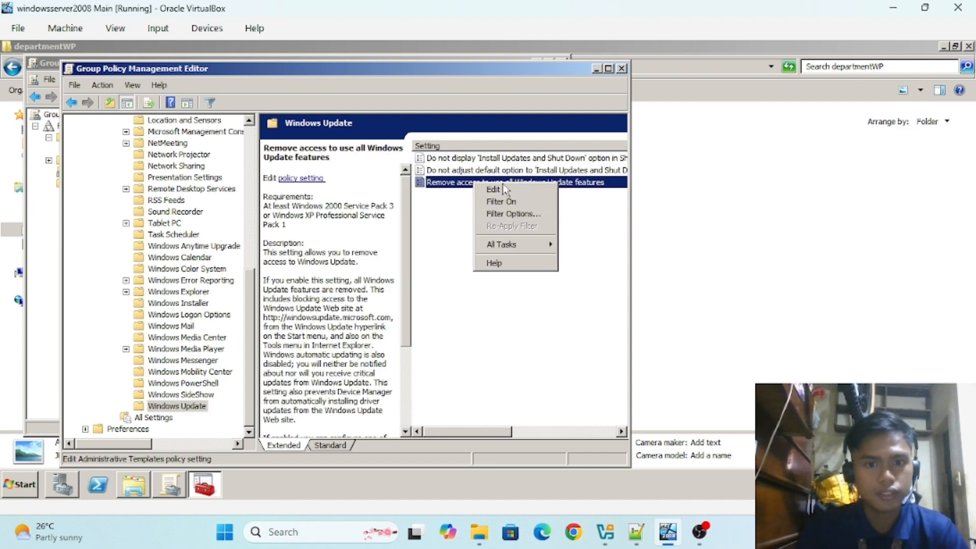
pyautogui.click(505, 193)
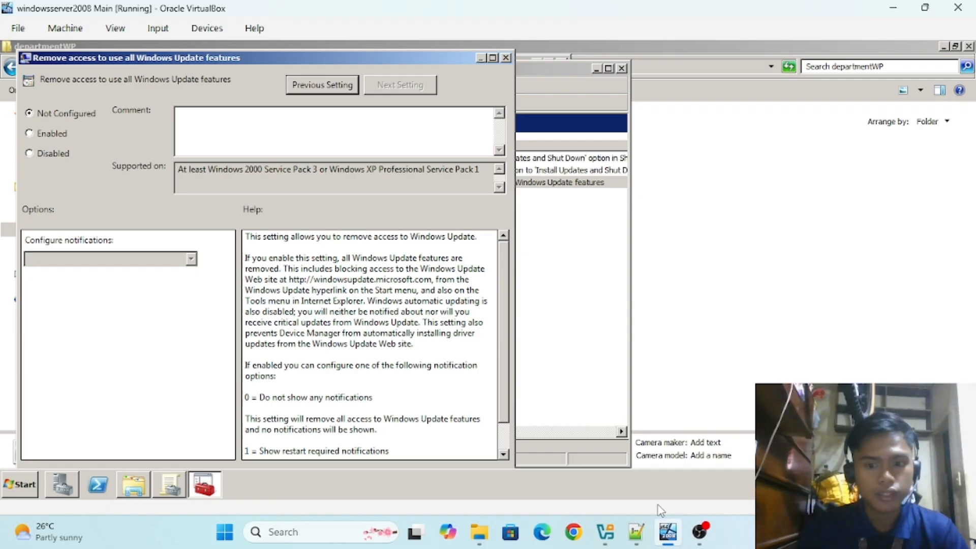
pyautogui.click(639, 535)
pyautogui.click(668, 533)
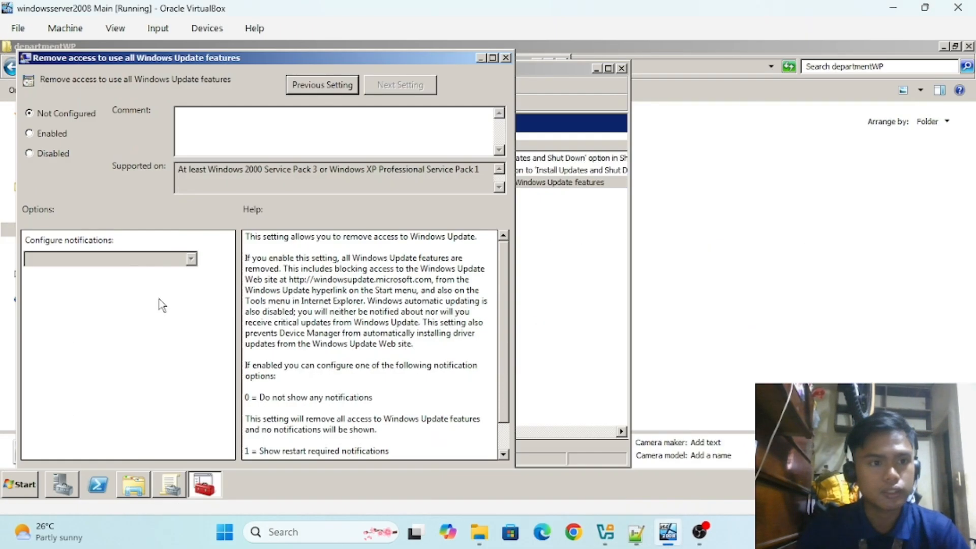
pyautogui.click(29, 133)
pyautogui.click(493, 57)
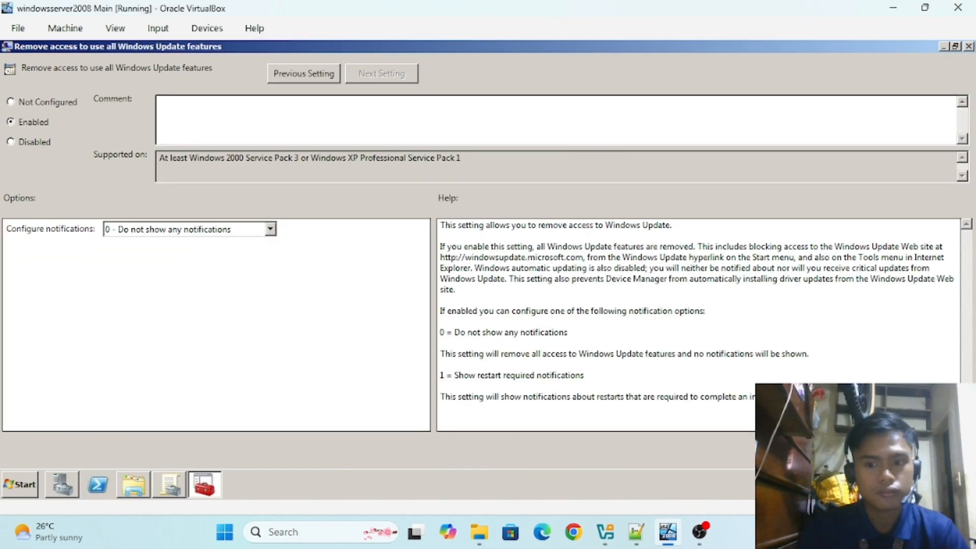
pyautogui.click(942, 452)
pyautogui.click(837, 452)
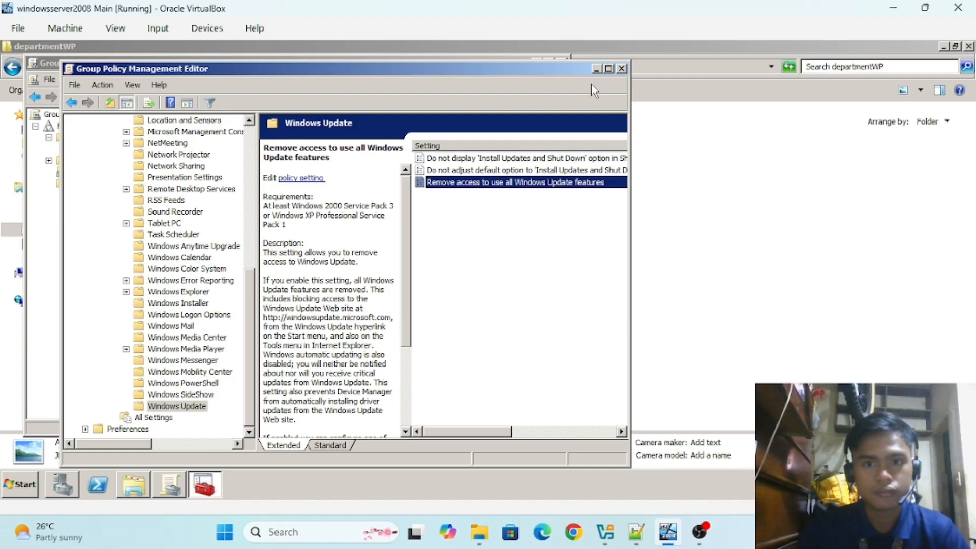
pyautogui.click(621, 68)
# Switch to Notepad++, highlight item o on removing network connections from the start menu, and return to the virtual machine
pyautogui.click(636, 532)
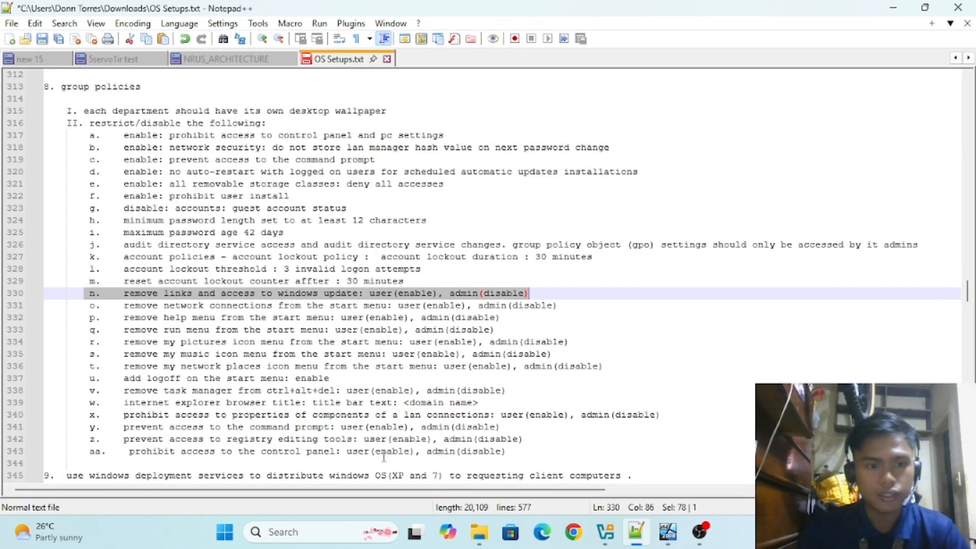
pyautogui.moveTo(89, 308); pyautogui.dragTo(574, 305)
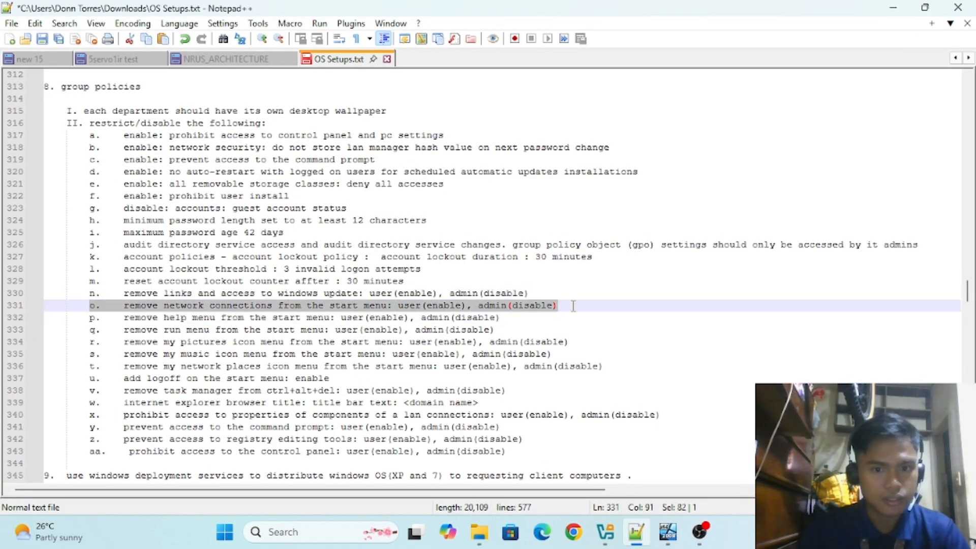
pyautogui.rightClick(574, 306)
pyautogui.click(168, 294)
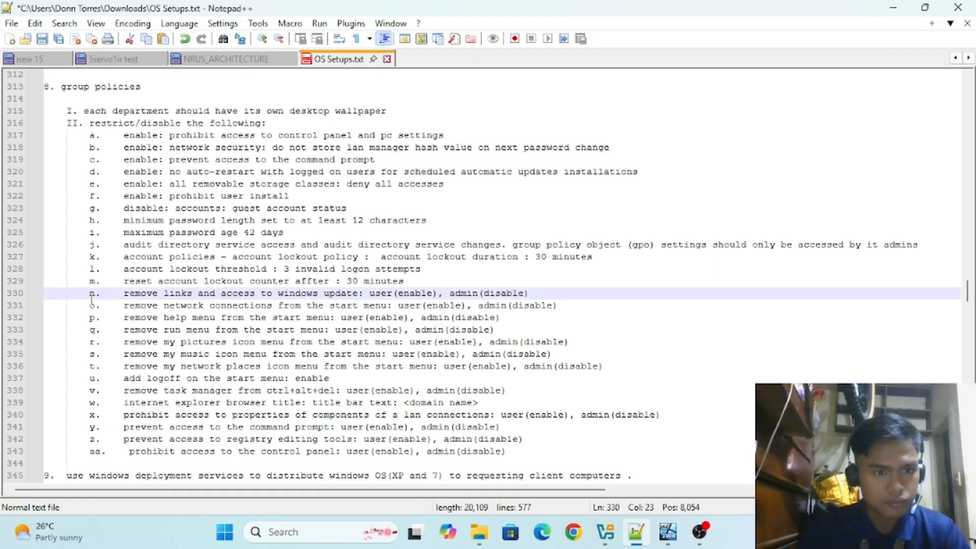
pyautogui.moveTo(86, 307); pyautogui.dragTo(568, 306)
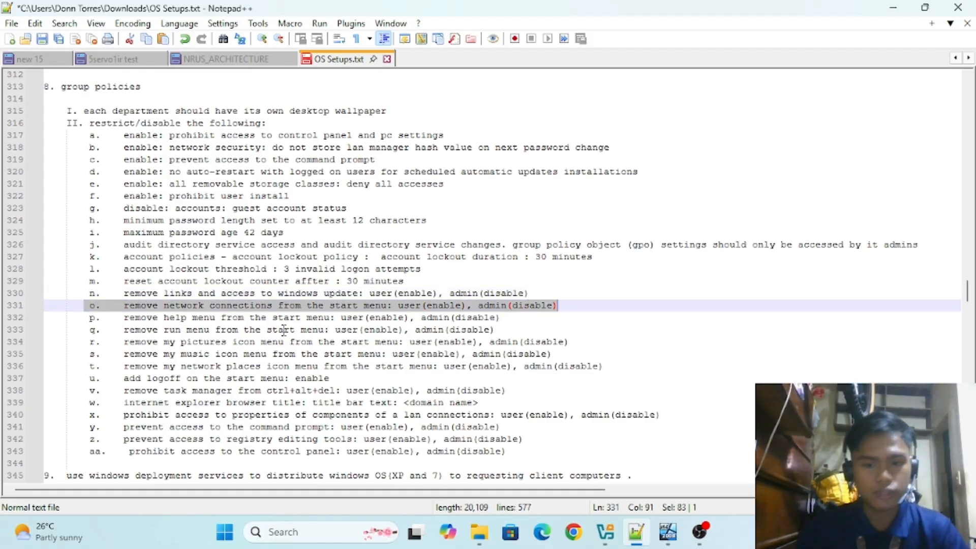
pyautogui.click(667, 532)
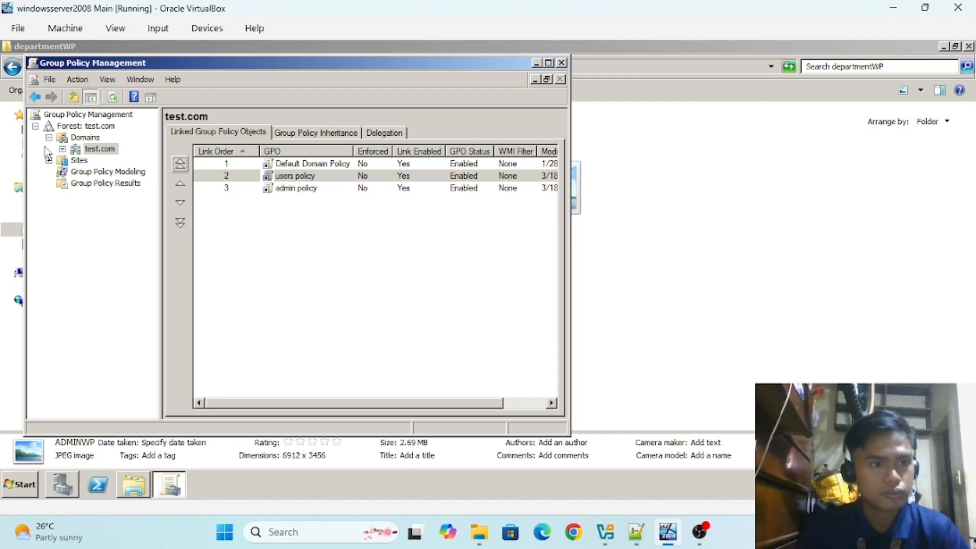
# Open the users policy GPO for editing and show the Start Menu and Taskbar settings under User Configuration's administrative templates in a maximized editor
pyautogui.rightClick(291, 178)
pyautogui.click(339, 183)
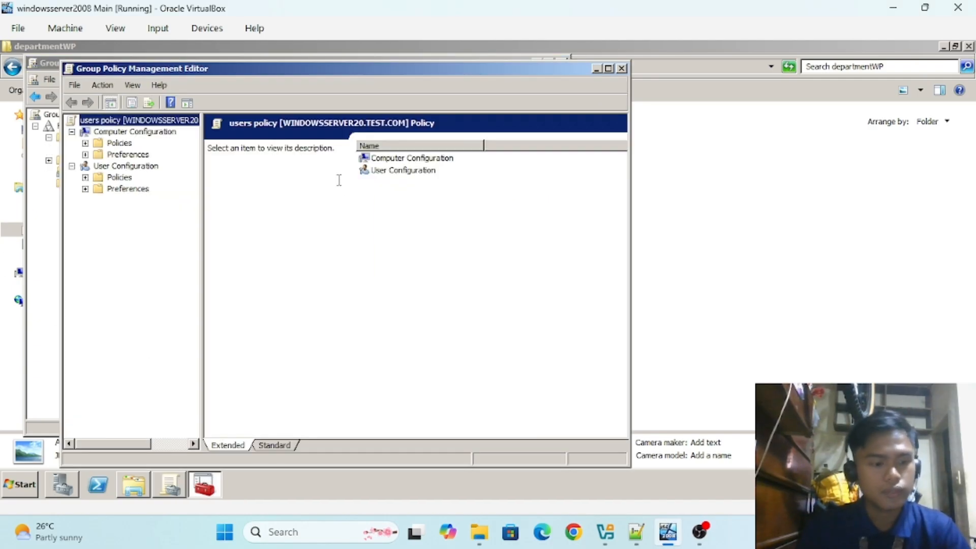
pyautogui.click(85, 178)
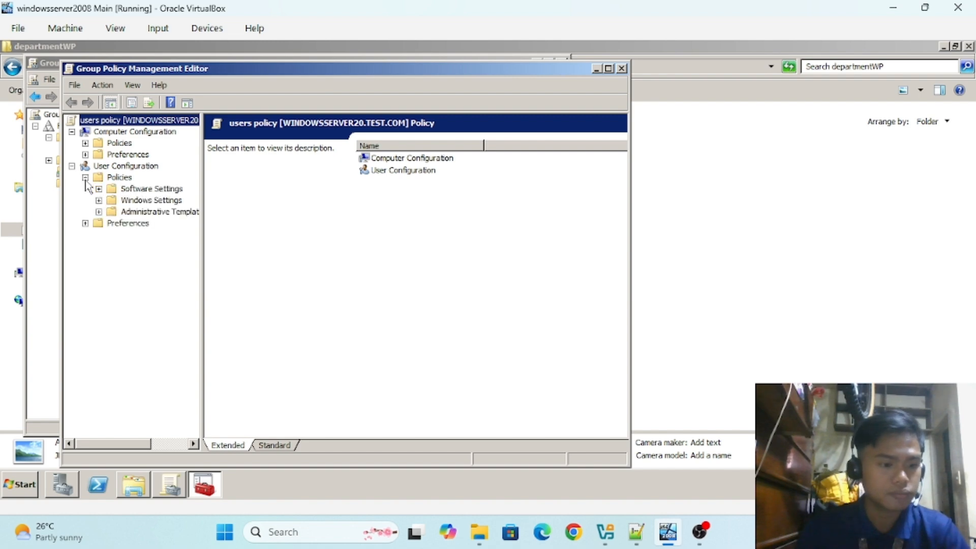
pyautogui.click(100, 211)
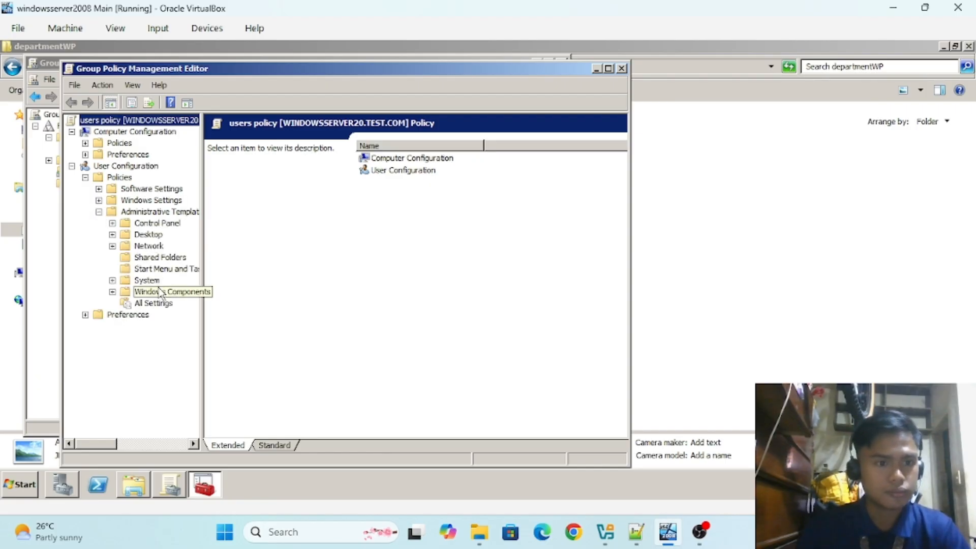
pyautogui.click(145, 269)
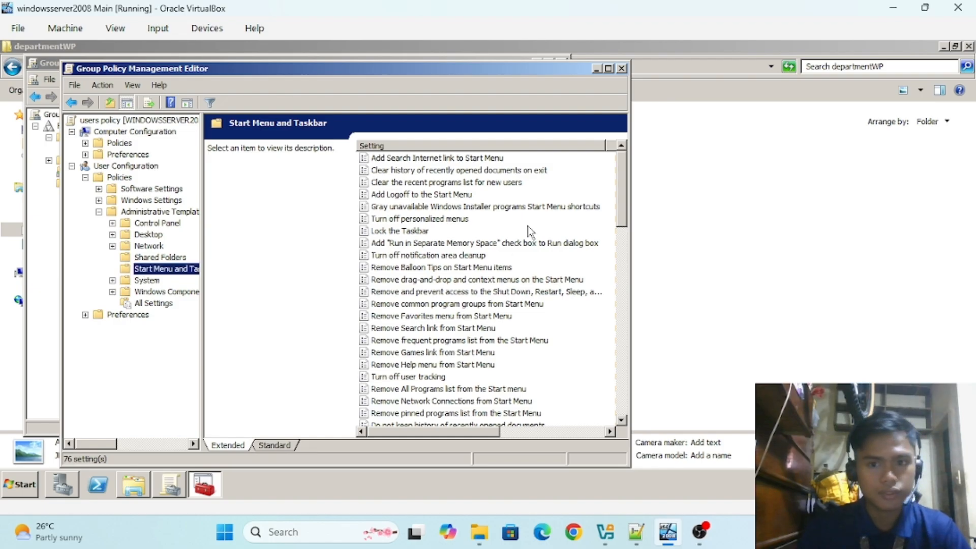
pyautogui.click(608, 68)
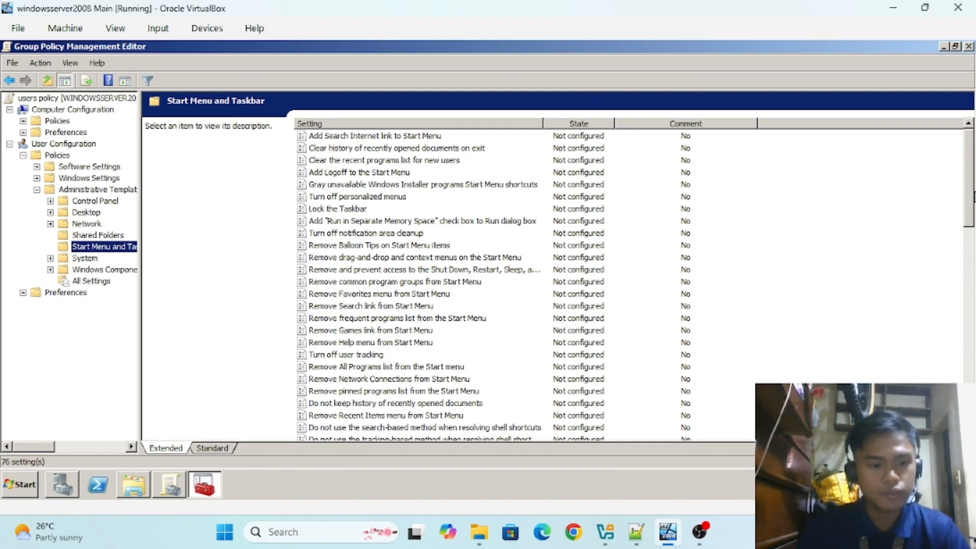
# Look through the Start Menu and Taskbar settings and sort them by setting name in descending order
pyautogui.click(974, 202)
pyautogui.moveTo(974, 206); pyautogui.dragTo(974, 239)
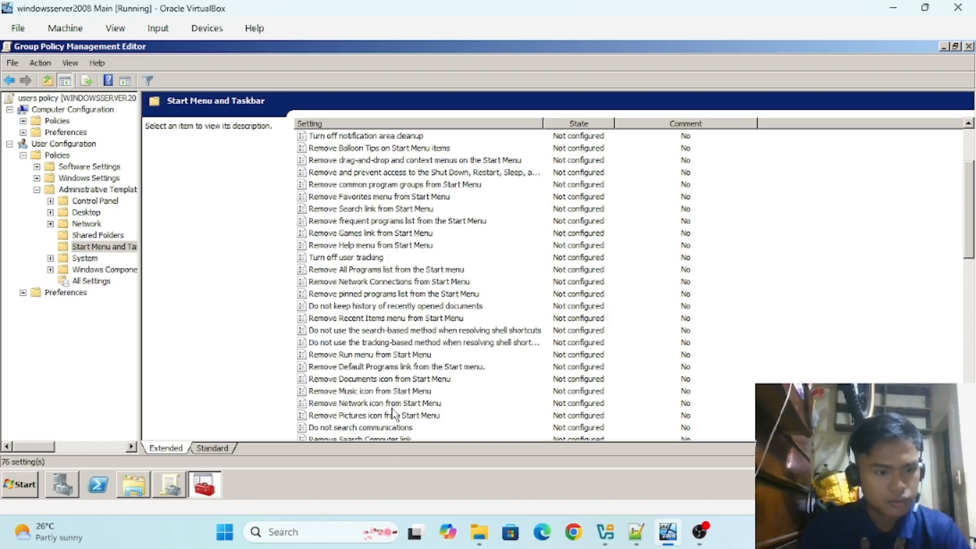
pyautogui.moveTo(974, 201); pyautogui.dragTo(970, 159)
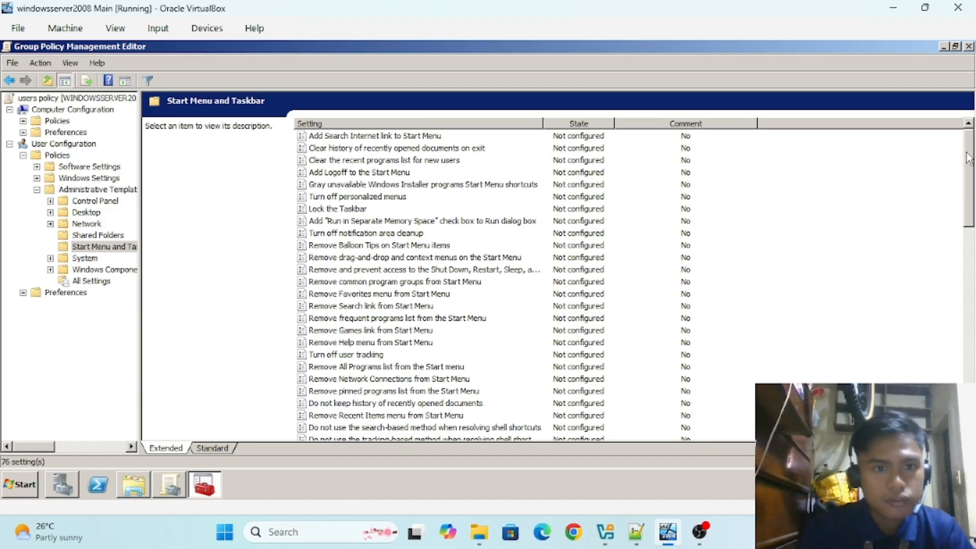
pyautogui.click(500, 125)
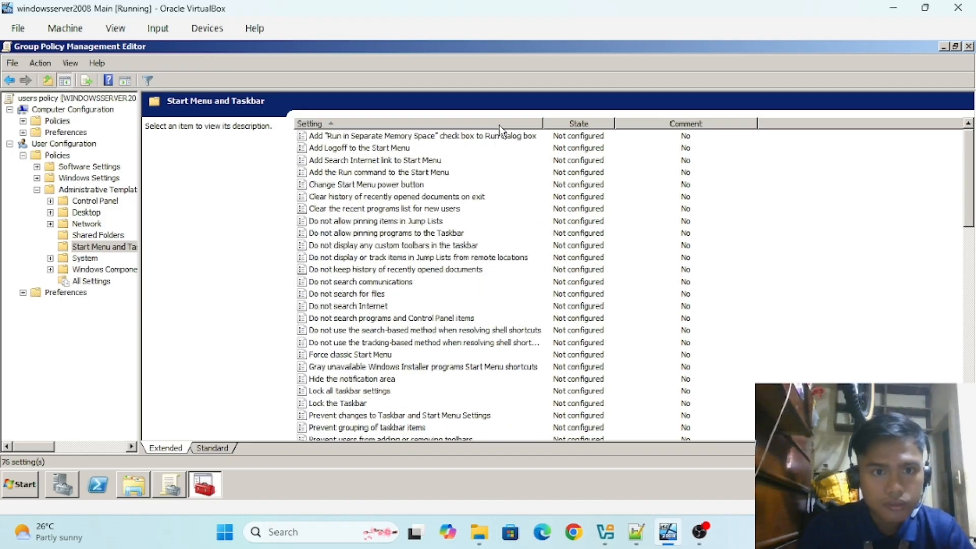
pyautogui.click(499, 125)
pyautogui.click(499, 125)
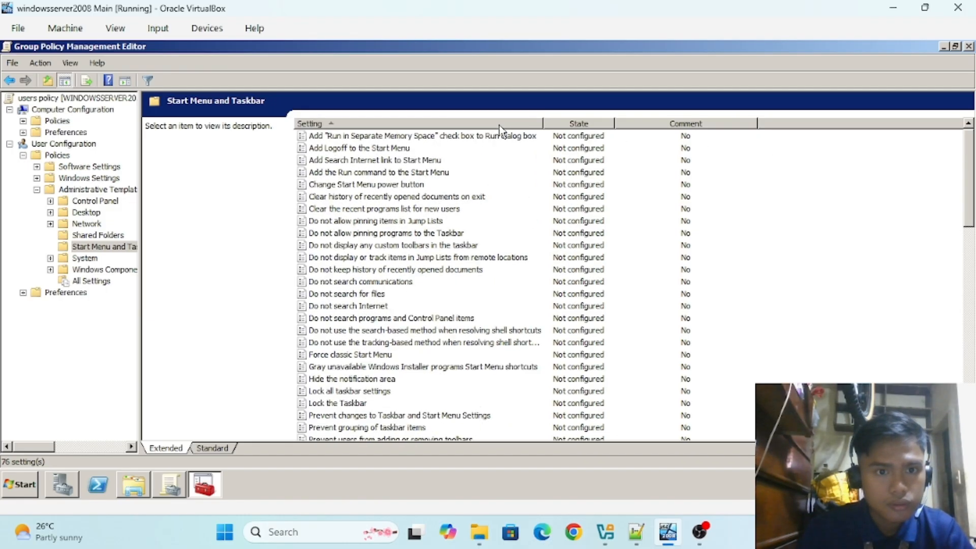
pyautogui.click(500, 125)
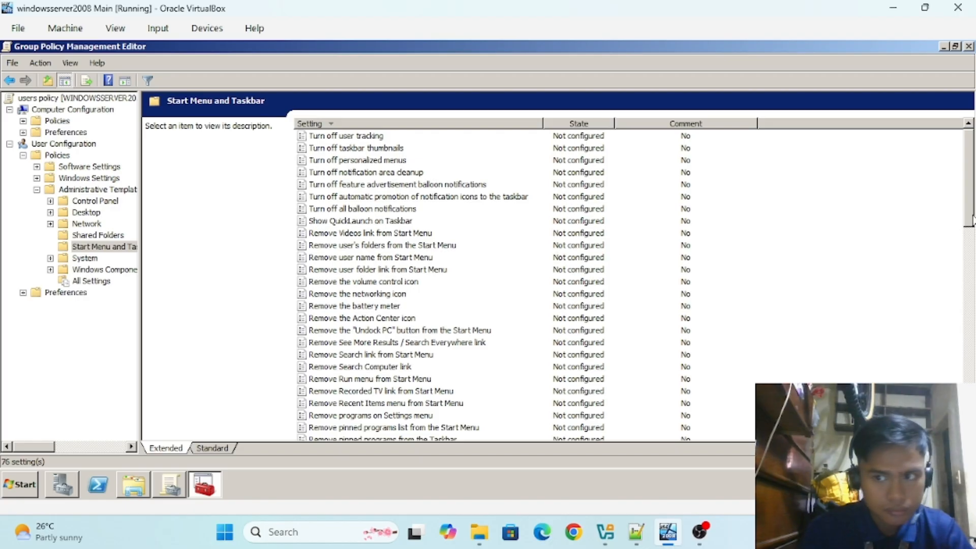
# Enable the "Remove Network Connections from Start Menu" setting, checking item o in the requirements notes
pyautogui.moveTo(972, 220); pyautogui.dragTo(972, 240)
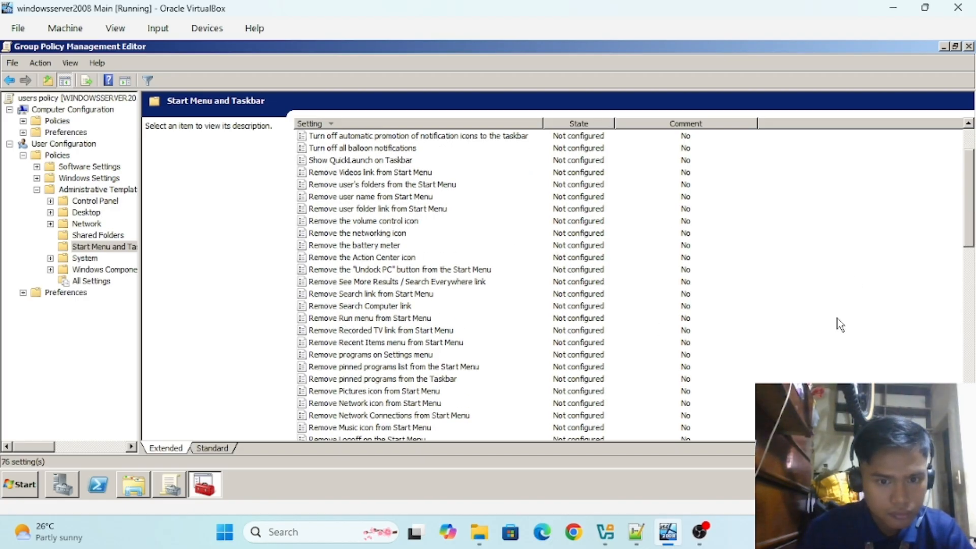
pyautogui.click(396, 415)
pyautogui.rightClick(396, 415)
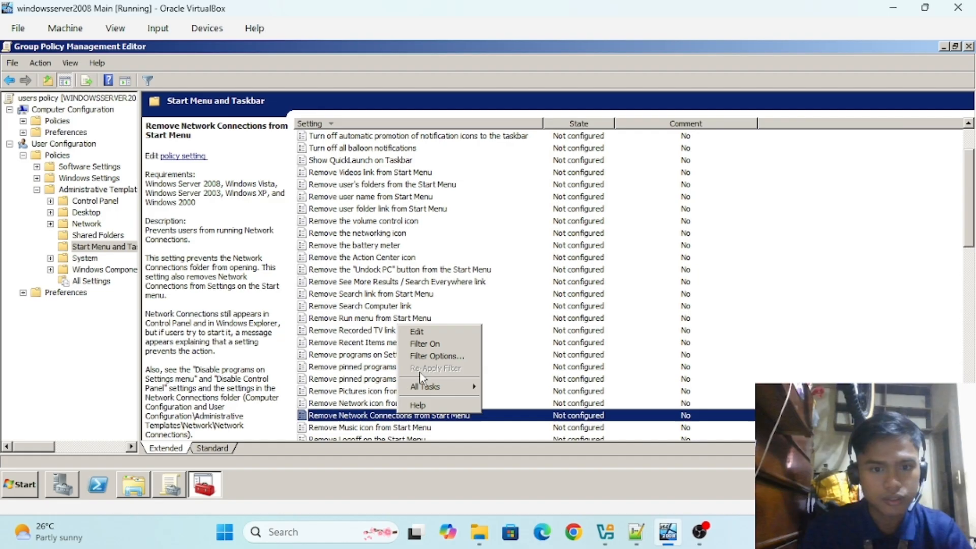
pyautogui.click(420, 325)
pyautogui.click(641, 537)
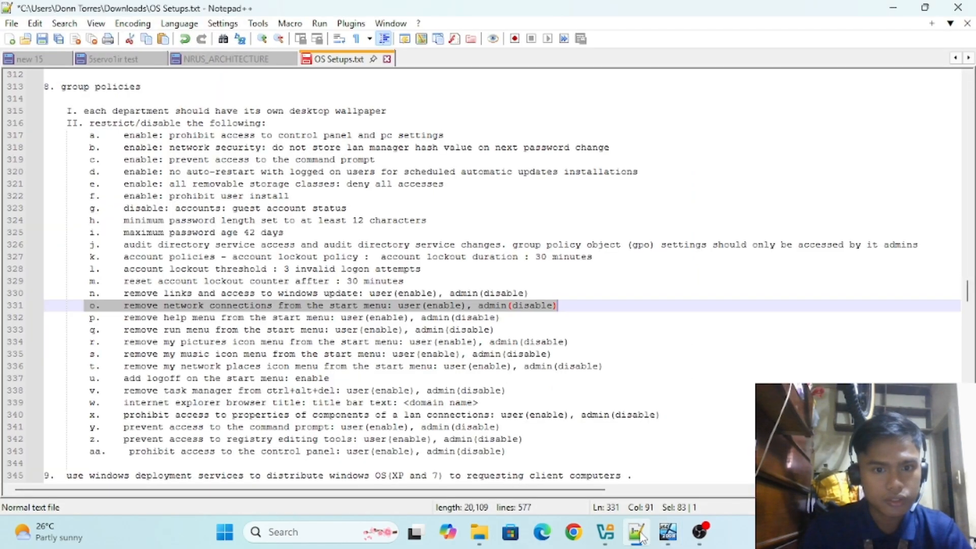
pyautogui.click(641, 536)
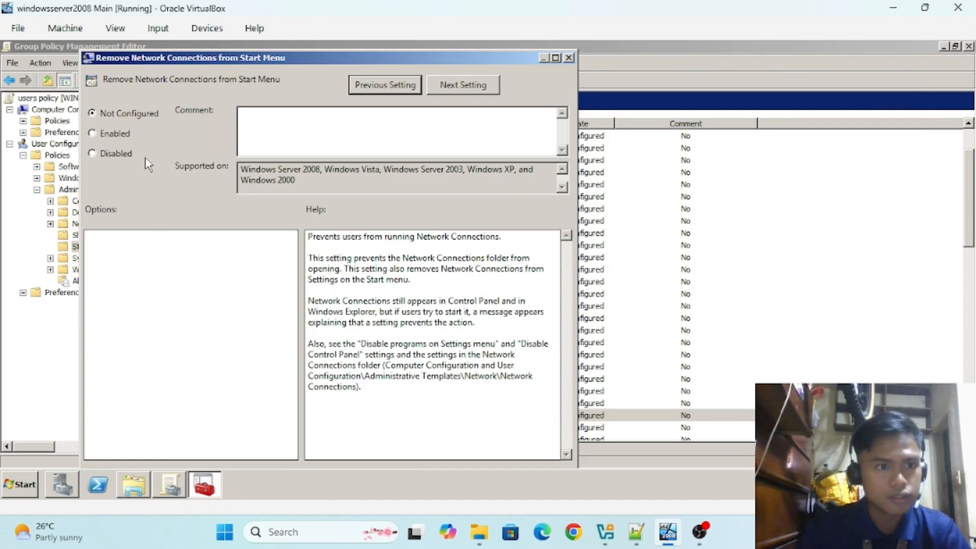
pyautogui.click(557, 58)
pyautogui.press('Return')
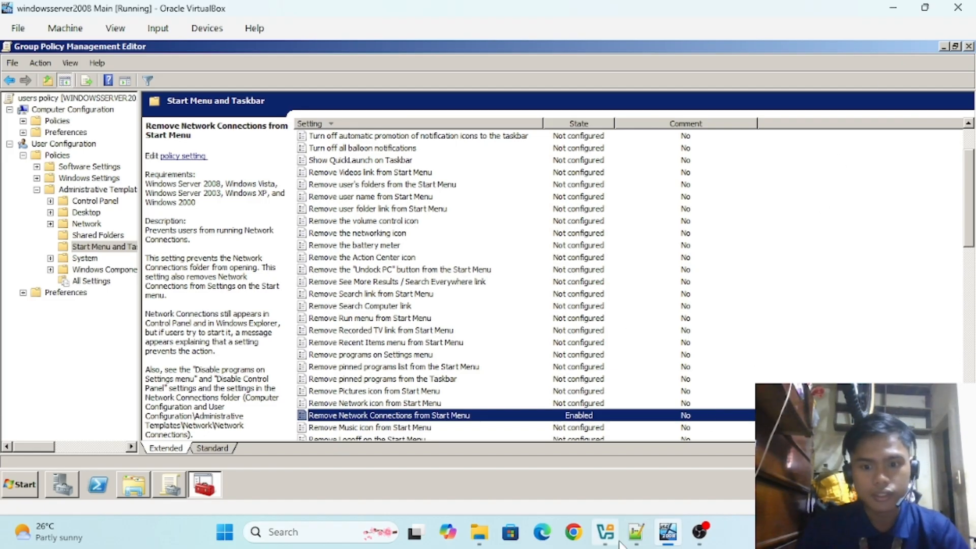
# Switch to Notepad++, highlight item p on removing the help menu from the start menu, and return to the virtual machine
pyautogui.click(605, 531)
pyautogui.click(637, 532)
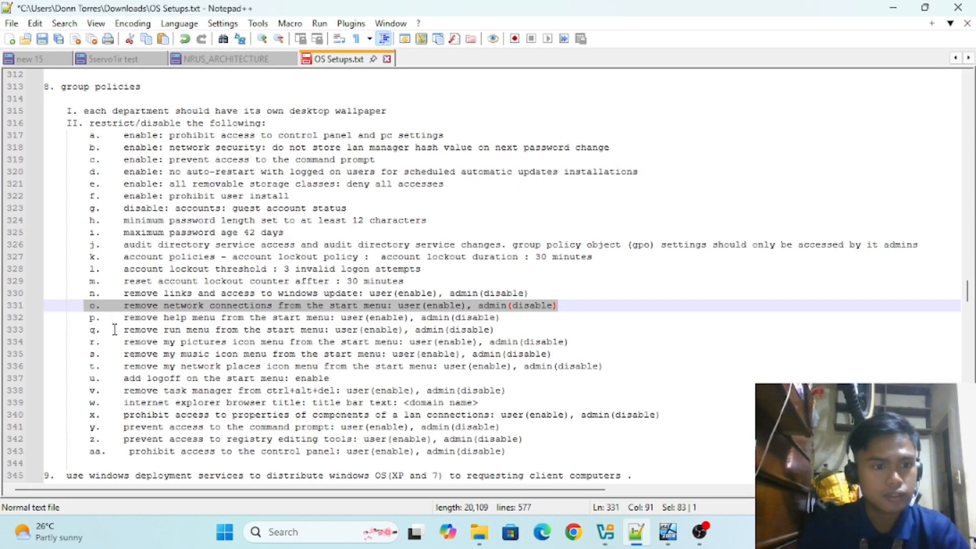
pyautogui.moveTo(90, 320); pyautogui.dragTo(503, 318)
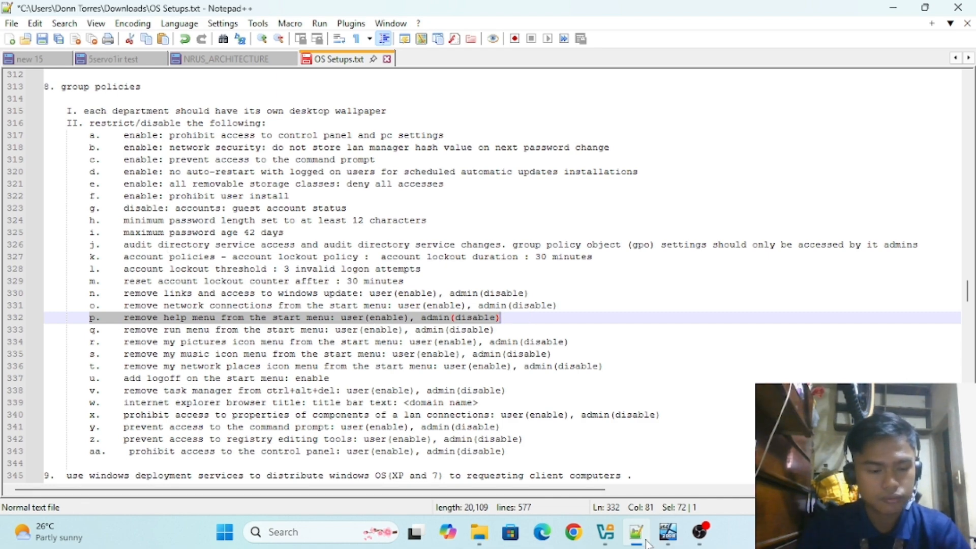
pyautogui.click(605, 532)
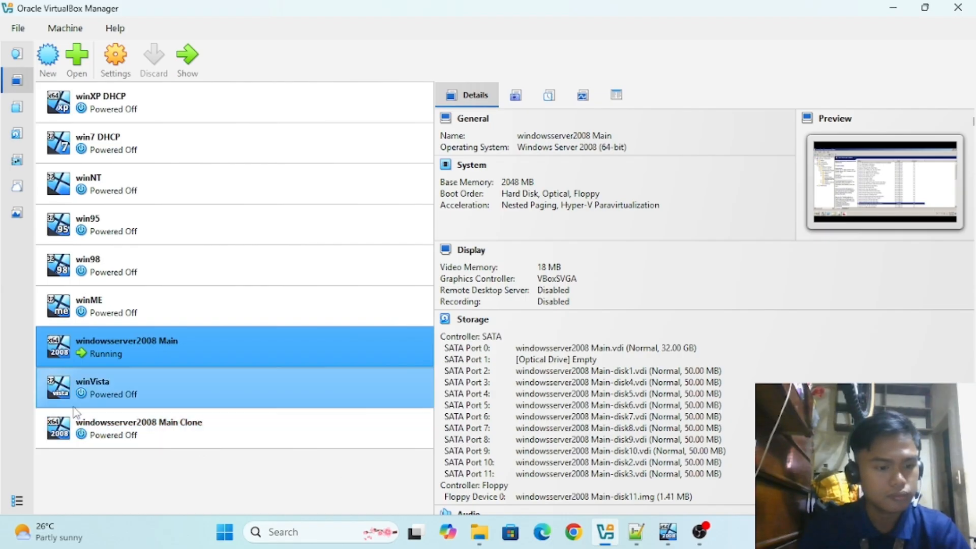
pyautogui.click(674, 529)
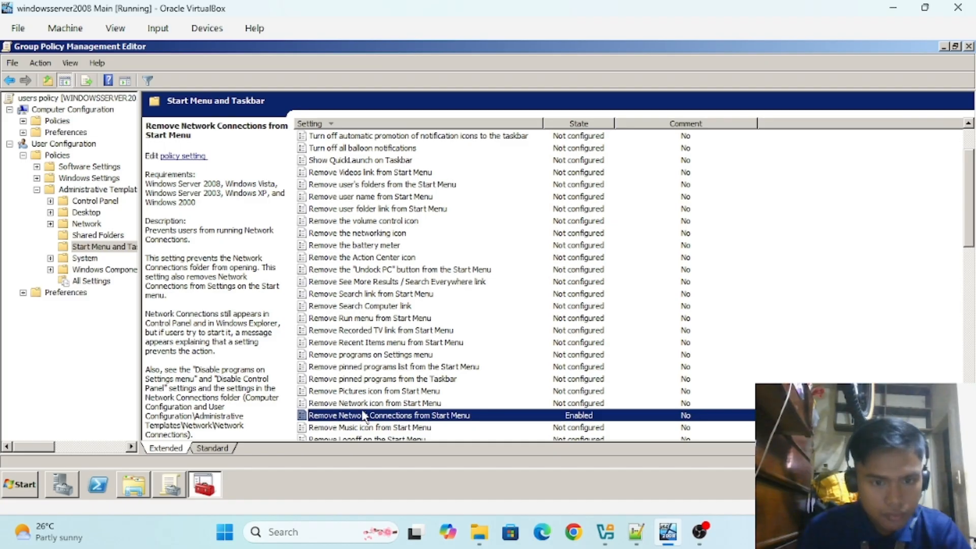
# Enable the "Remove Help menu from Start Menu" setting and apply it, checking item p in the requirements notes
pyautogui.moveTo(968, 230); pyautogui.dragTo(970, 268)
pyautogui.click(386, 356)
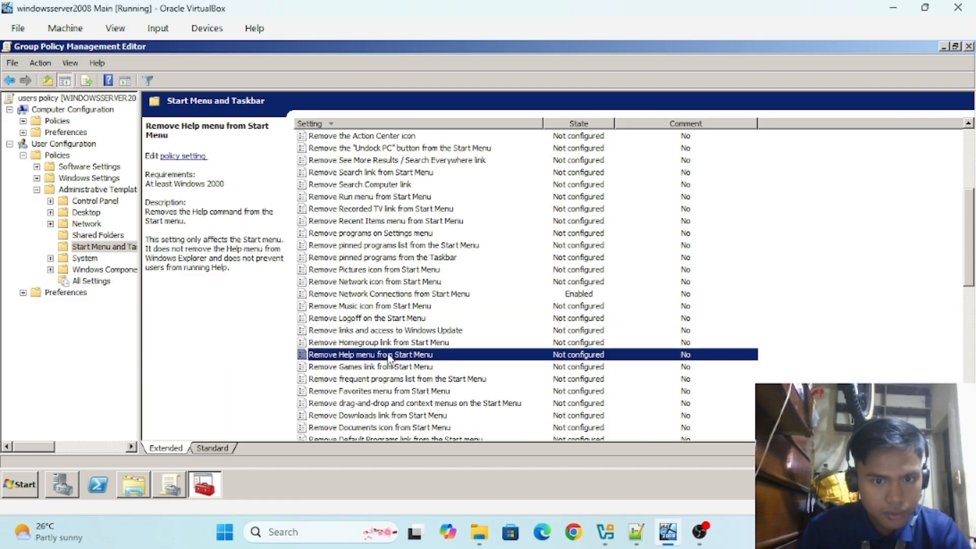
pyautogui.click(636, 532)
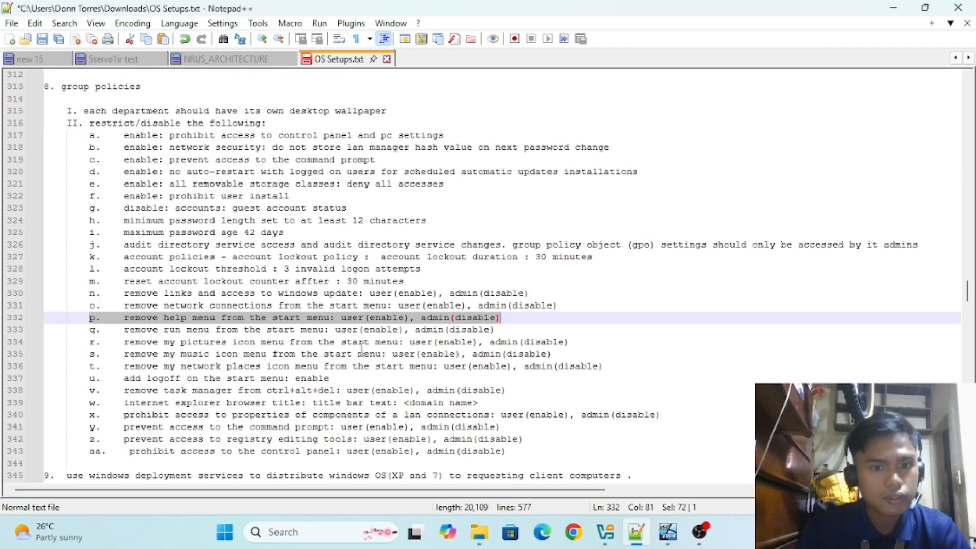
pyautogui.hotkey('alt', 'Tab')
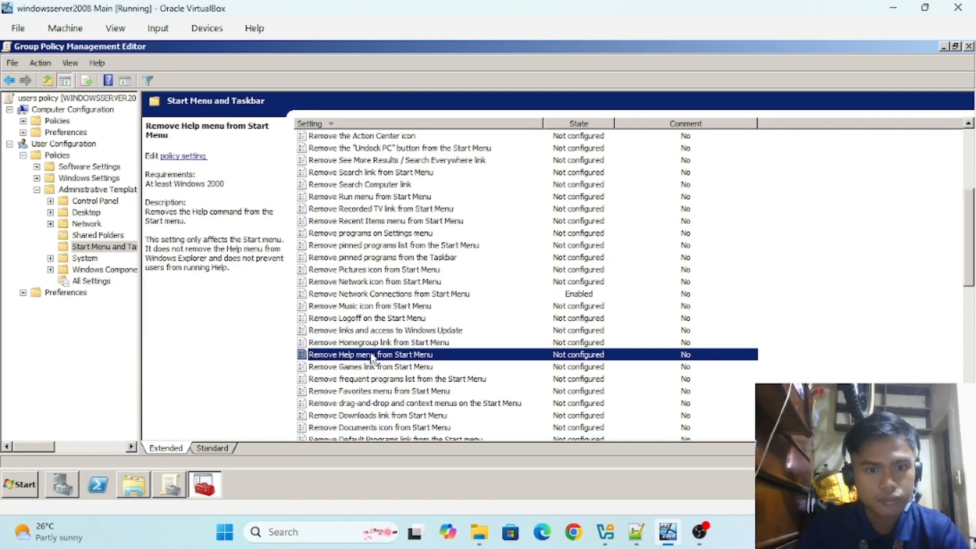
pyautogui.rightClick(379, 355)
pyautogui.click(399, 360)
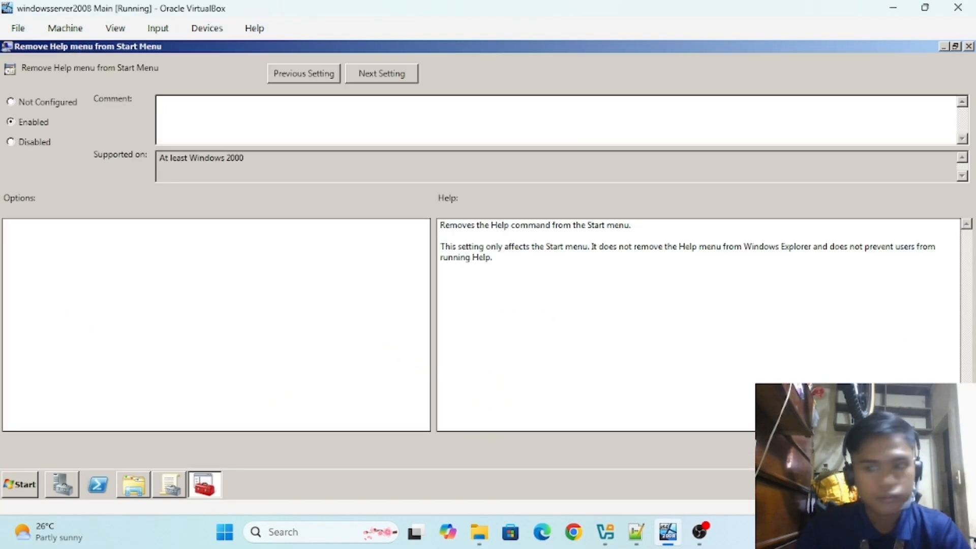
pyautogui.click(941, 450)
pyautogui.click(821, 450)
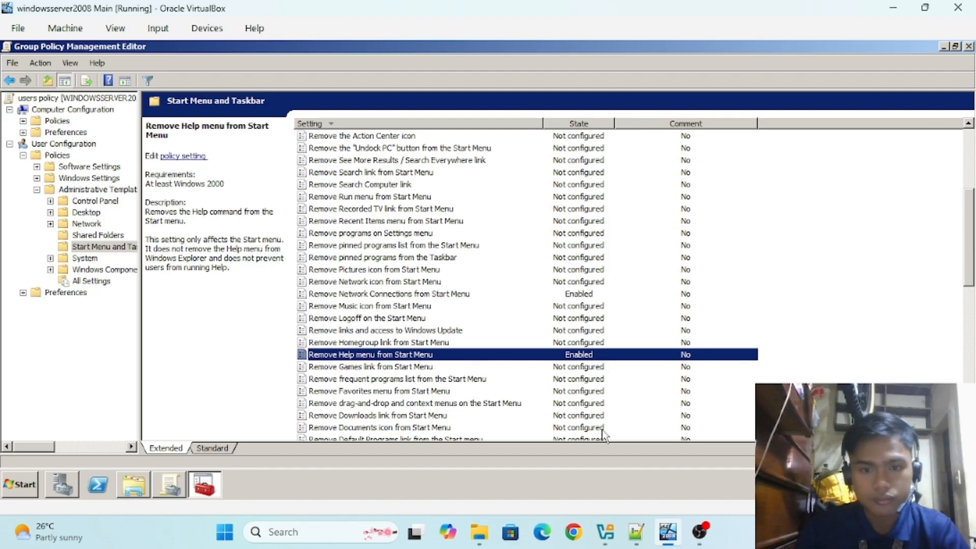
# Highlight item q in the Notepad++ requirements notes and enable the "Remove Run menu from Start Menu" setting in the virtual machine
pyautogui.click(636, 532)
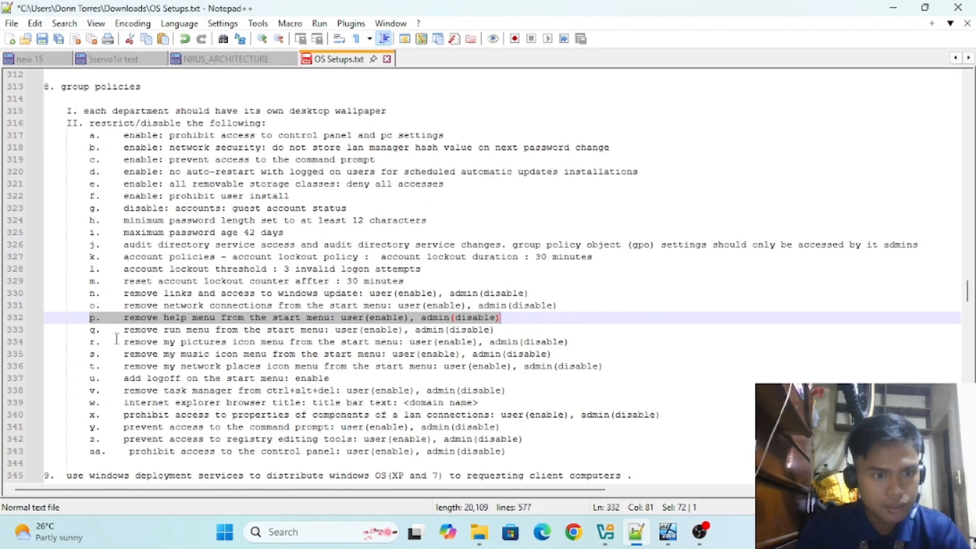
pyautogui.moveTo(84, 332); pyautogui.dragTo(518, 331)
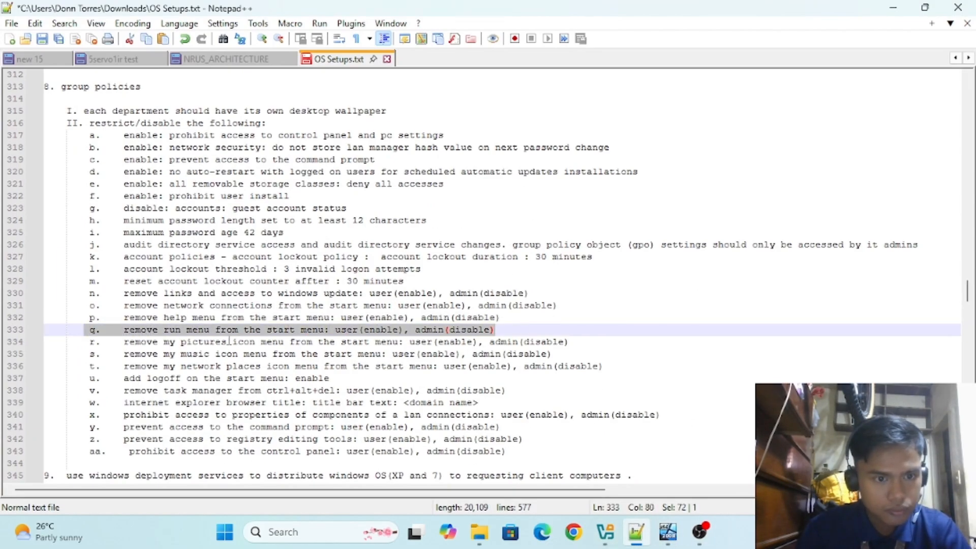
pyautogui.click(668, 531)
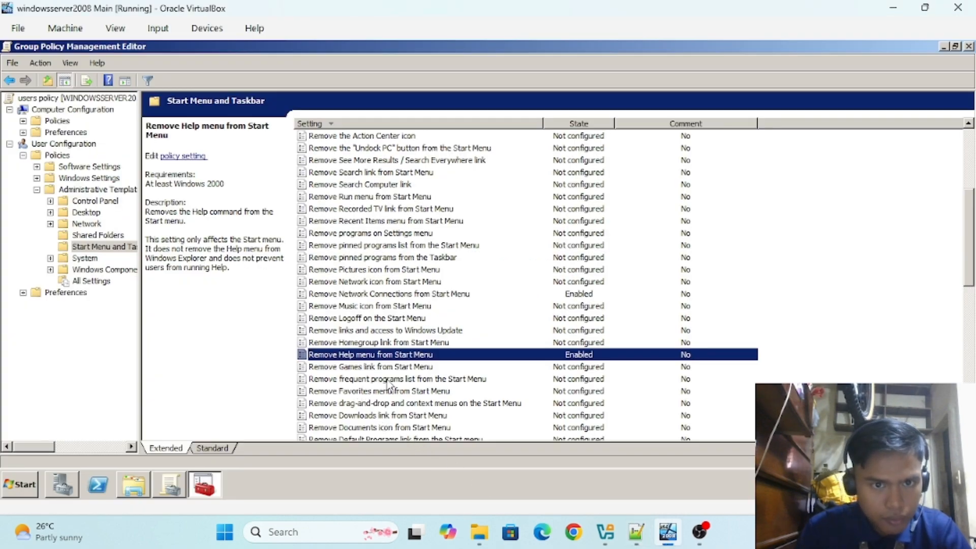
pyautogui.click(343, 197)
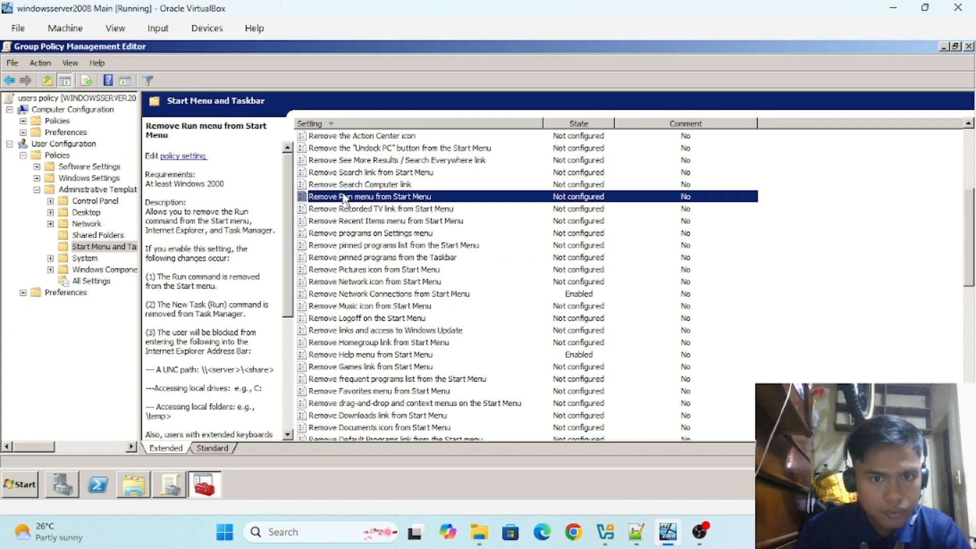
pyautogui.click(637, 531)
pyautogui.click(667, 531)
pyautogui.rightClick(396, 194)
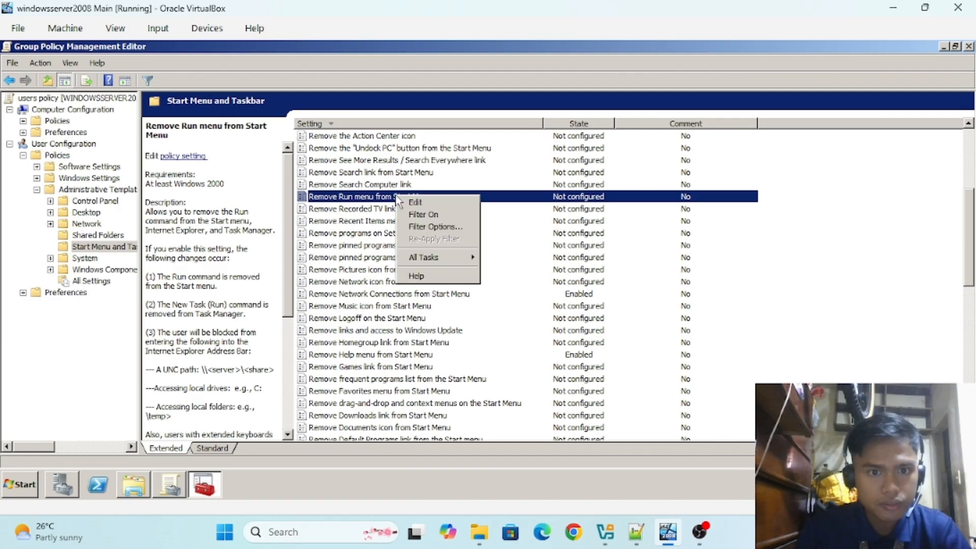
pyautogui.click(419, 199)
pyautogui.click(26, 123)
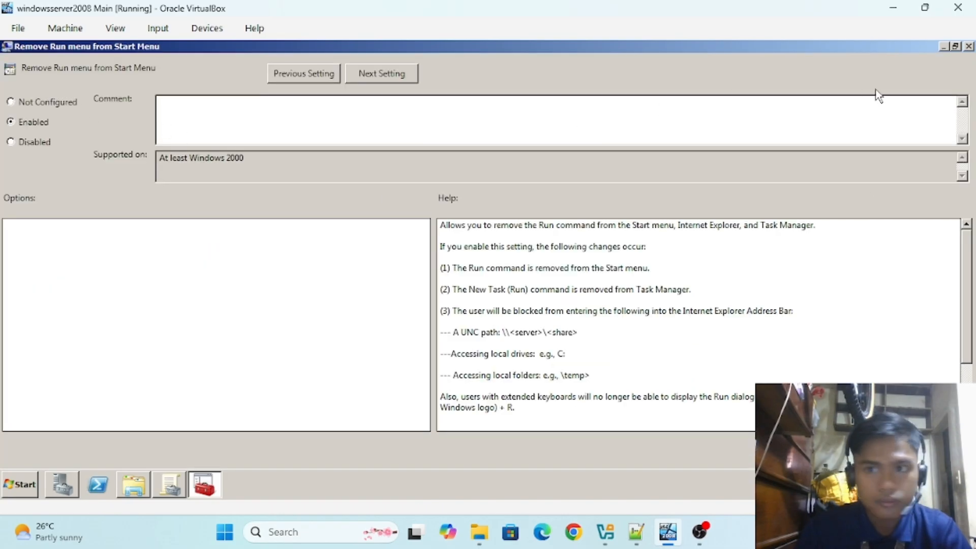
pyautogui.press('Return')
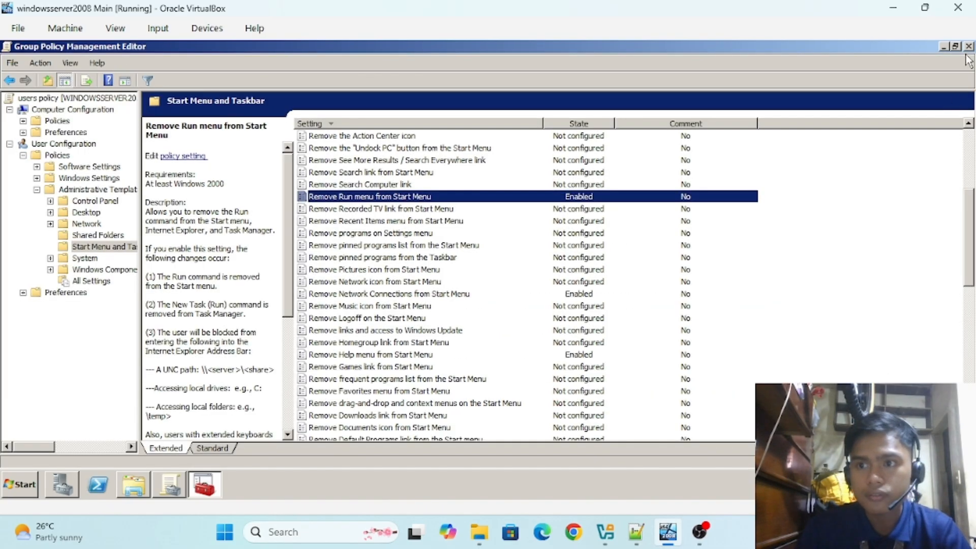
# Highlight item r in the Notepad++ notes, then sort the policy settings by name ascending and enable "Remove Pictures icon from Start Menu"
pyautogui.click(636, 532)
pyautogui.moveTo(84, 341); pyautogui.dragTo(599, 342)
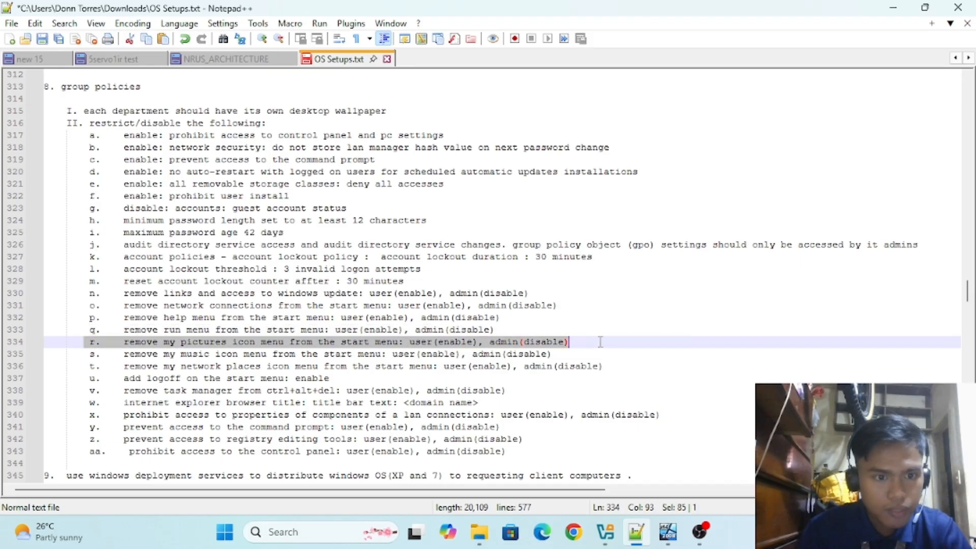
pyautogui.click(668, 532)
pyautogui.click(335, 124)
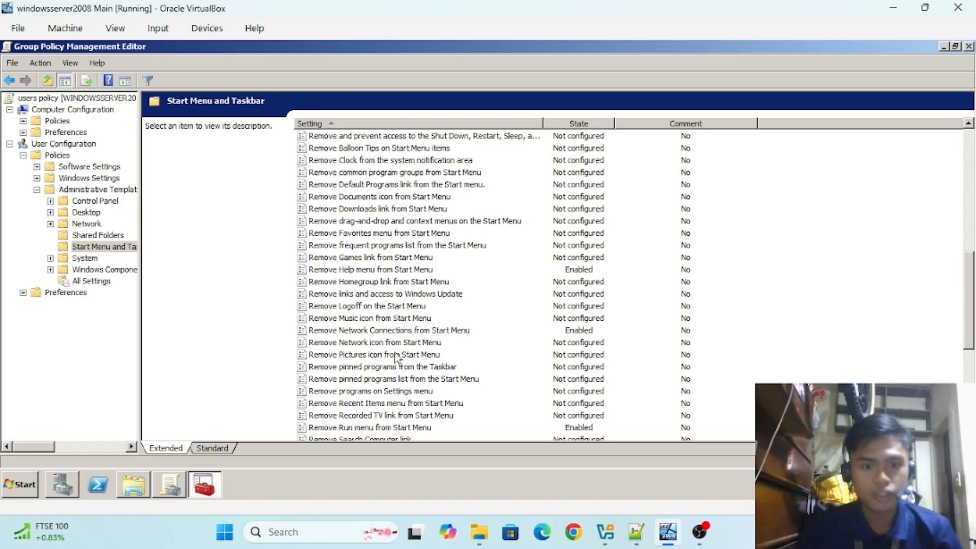
pyautogui.click(396, 355)
pyautogui.rightClick(395, 354)
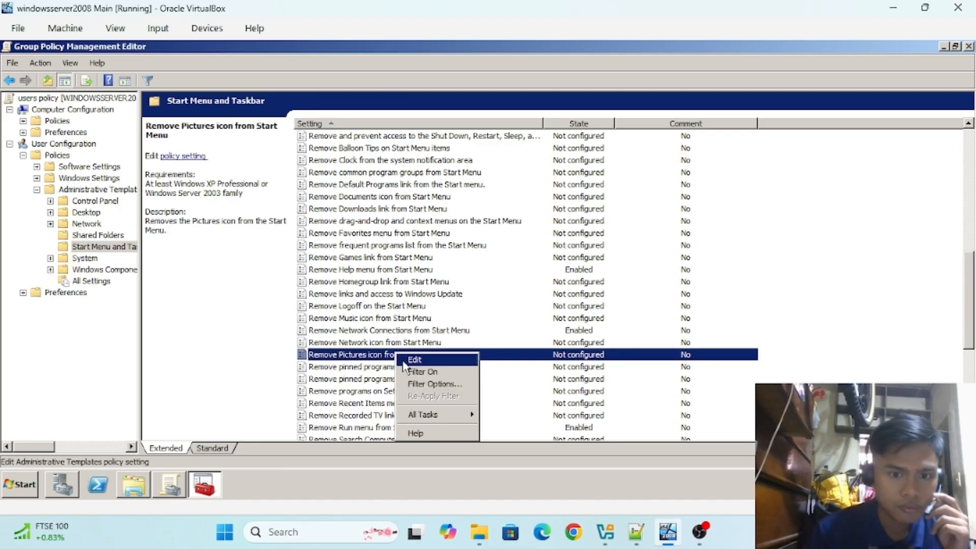
pyautogui.click(410, 362)
pyautogui.click(32, 122)
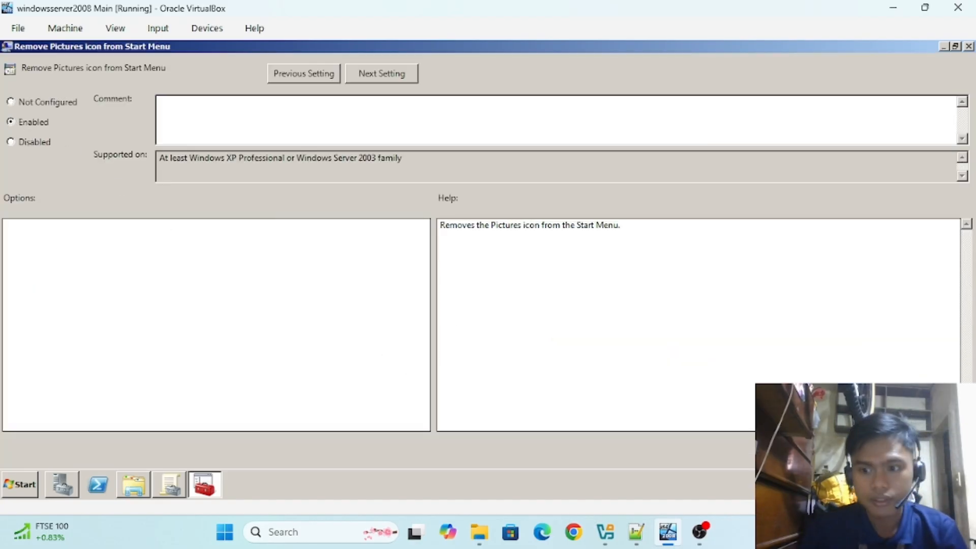
pyautogui.press('Return')
# Highlight item s in the Notepad++ notes and enable the "Remove Music icon from Start Menu" setting in the virtual machine
pyautogui.click(636, 531)
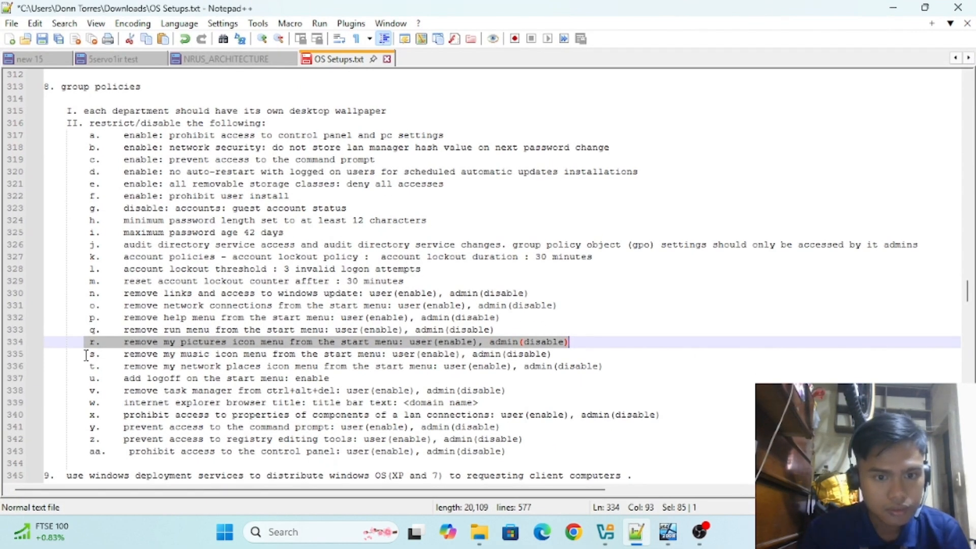
pyautogui.moveTo(85, 354); pyautogui.dragTo(550, 358)
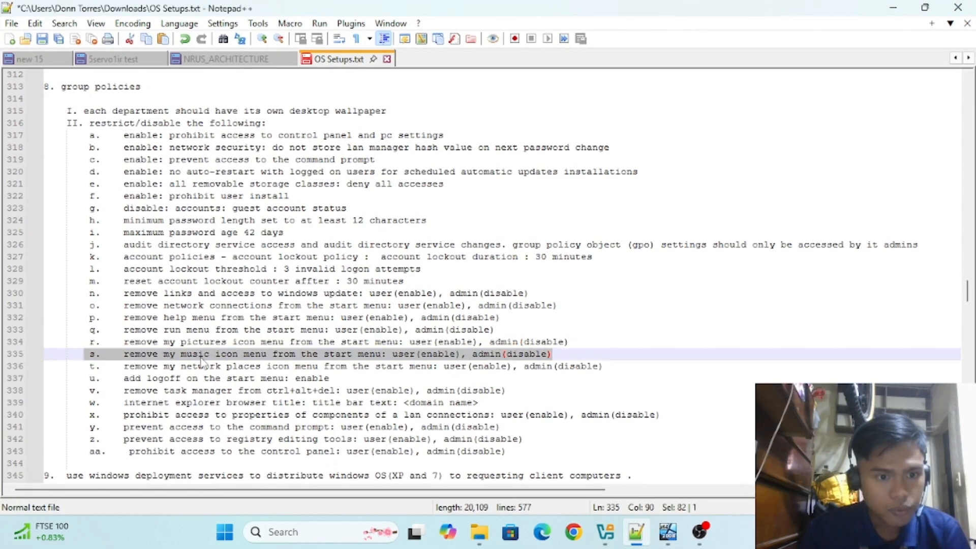
pyautogui.click(668, 532)
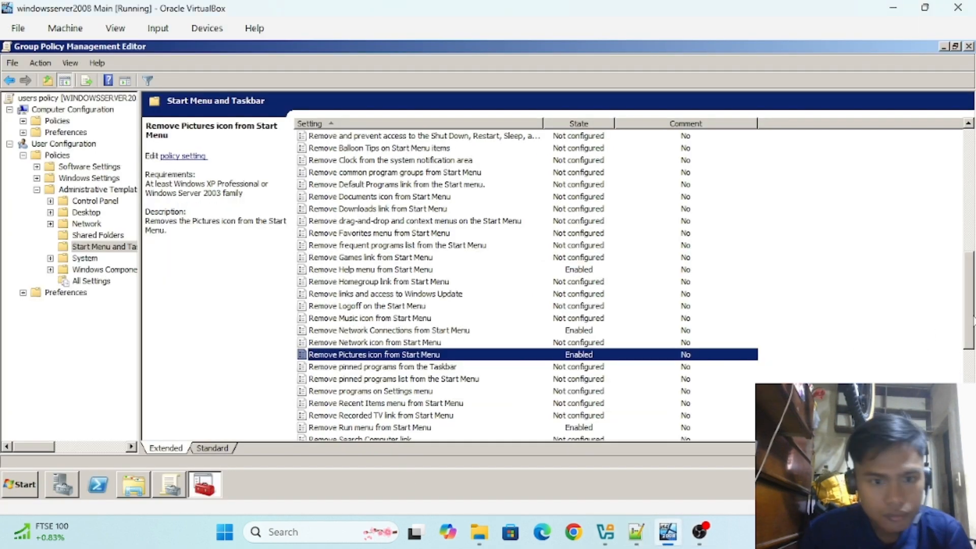
pyautogui.moveTo(973, 318); pyautogui.dragTo(971, 336)
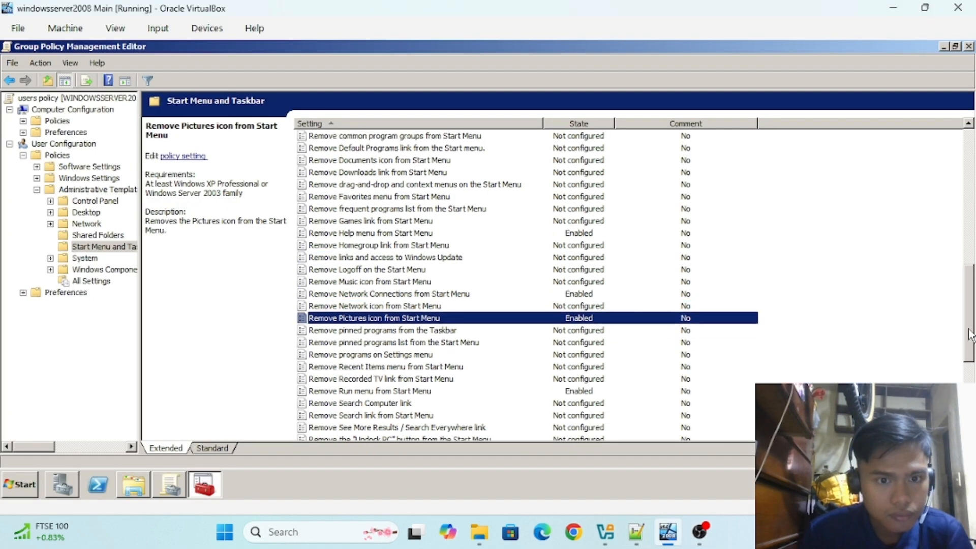
pyautogui.click(456, 284)
pyautogui.rightClick(429, 282)
pyautogui.click(445, 288)
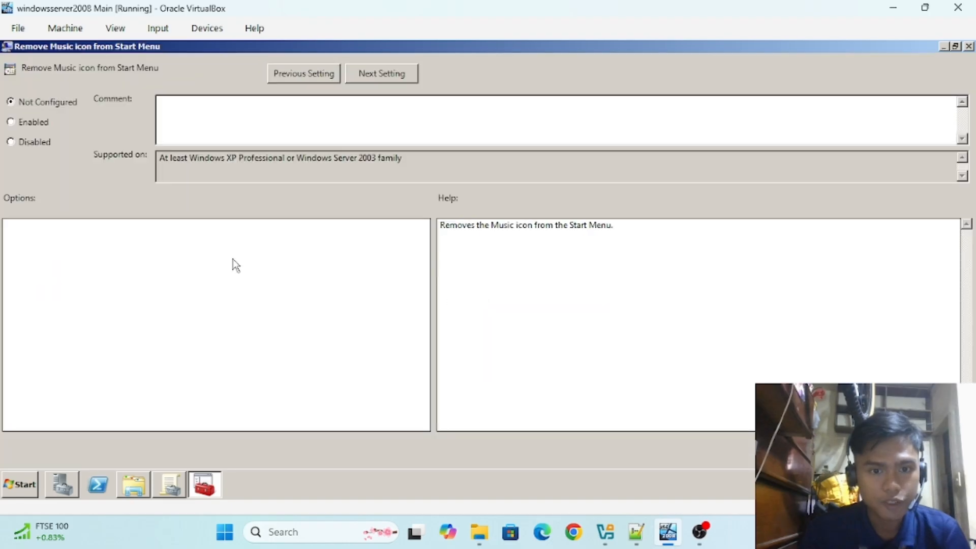
pyautogui.click(23, 121)
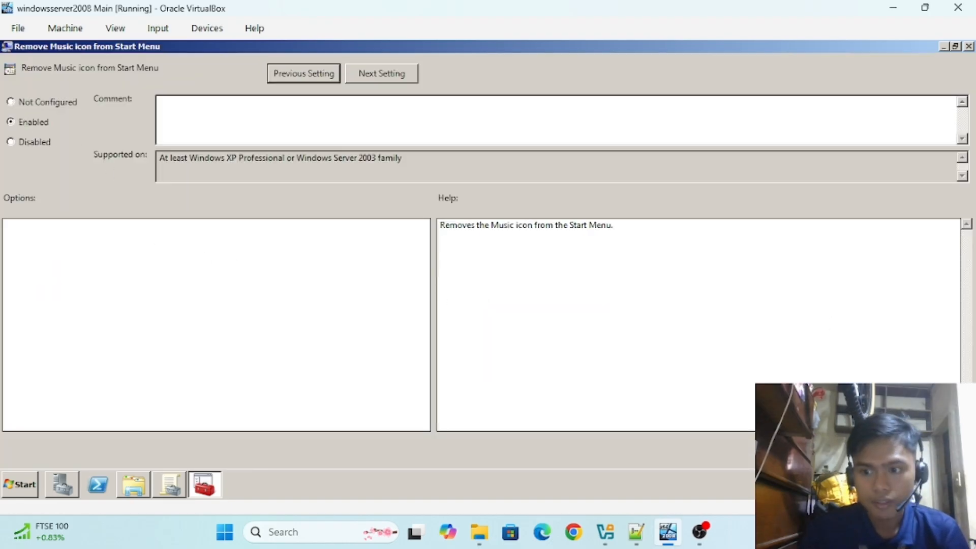
pyautogui.press('Return')
# Highlight item t in the Notepad++ notes and enable the "Remove Network icon from Start Menu" setting in the virtual machine
pyautogui.click(636, 532)
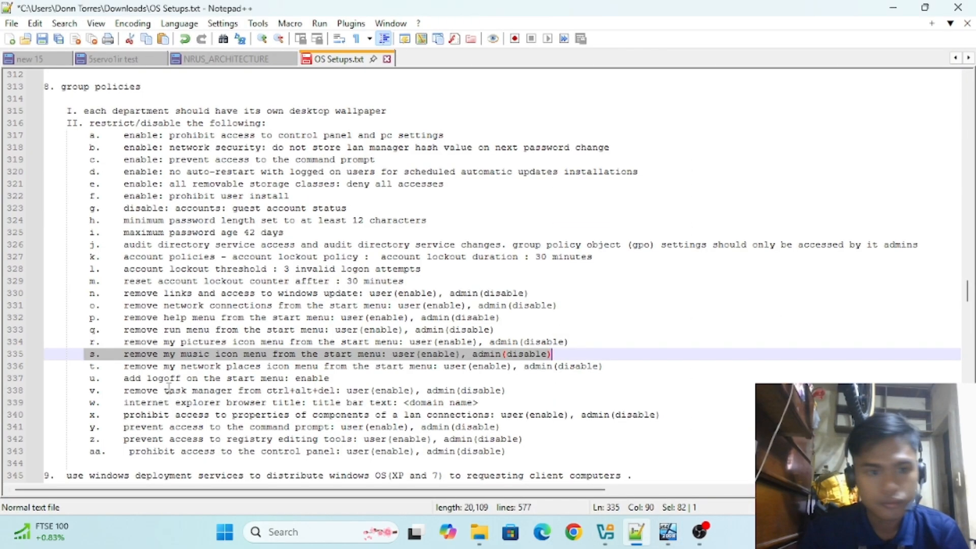
pyautogui.moveTo(87, 366); pyautogui.dragTo(604, 366)
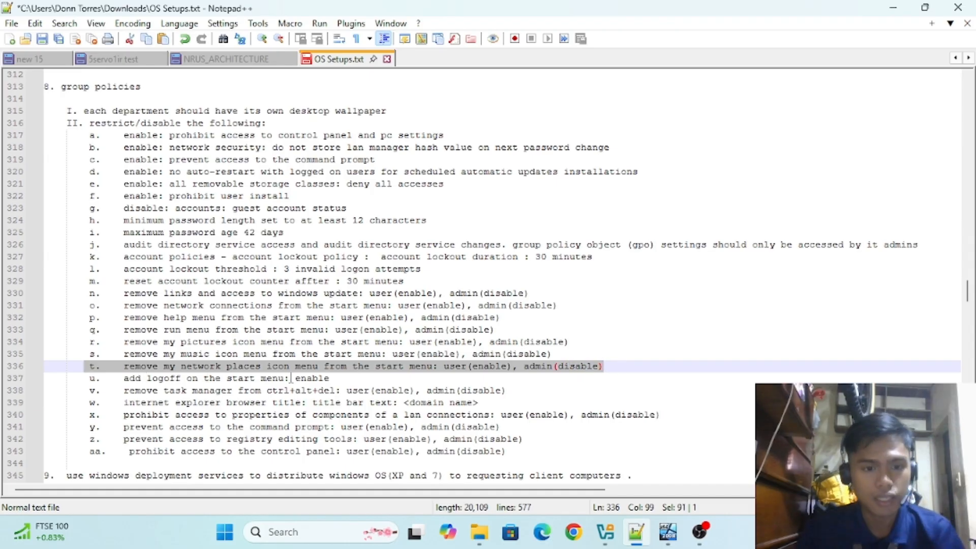
pyautogui.click(668, 531)
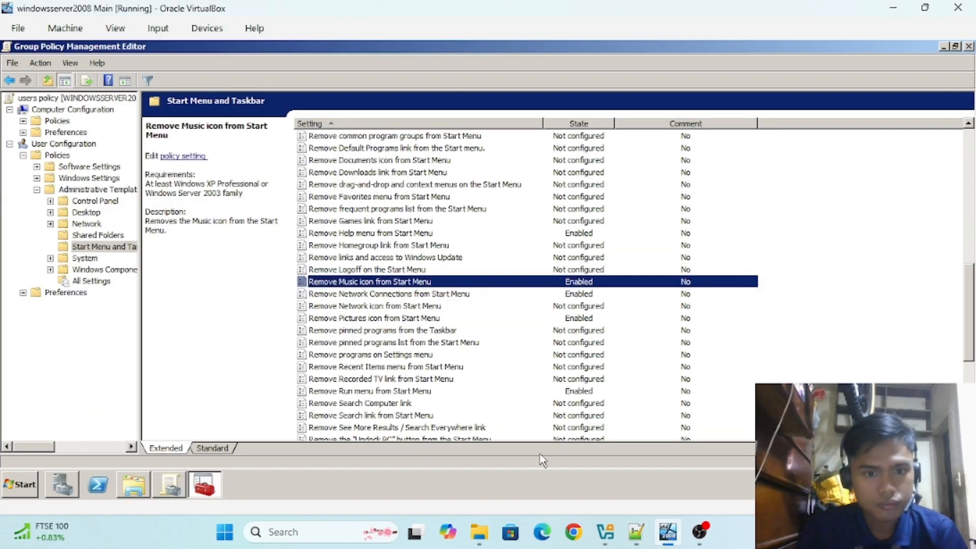
pyautogui.doubleClick(391, 307)
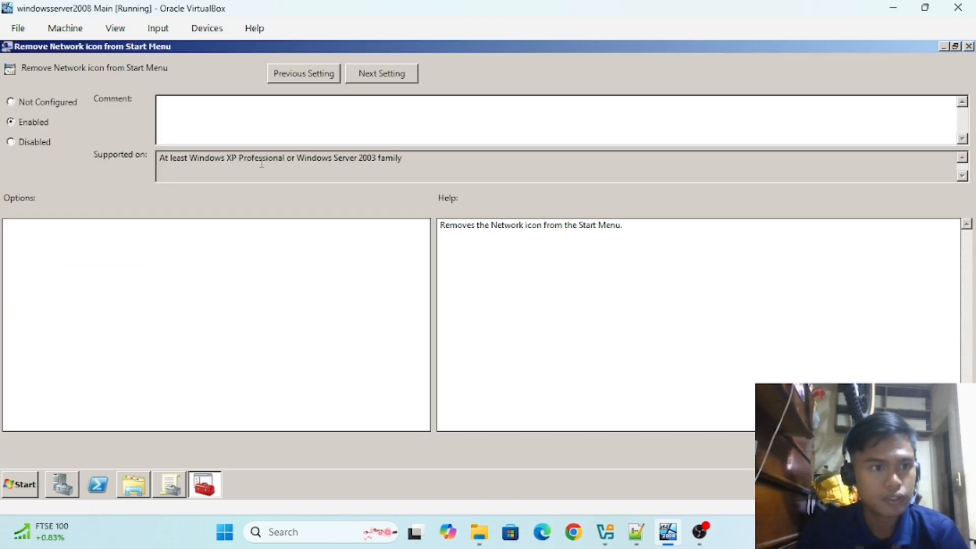
pyautogui.click(821, 451)
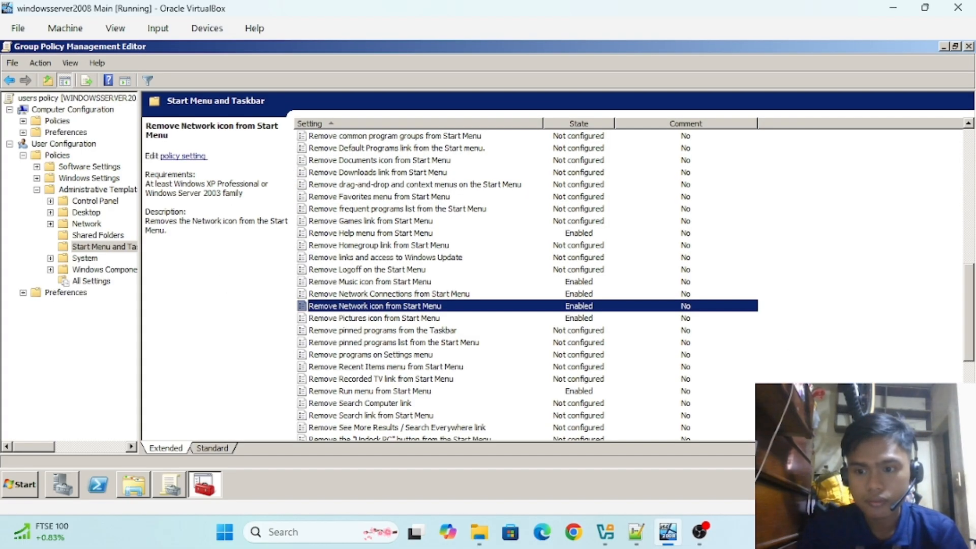
# Highlight item u on adding logoff to the start menu in the Notepad++ notes and return to the virtual machine's policy settings
pyautogui.click(638, 533)
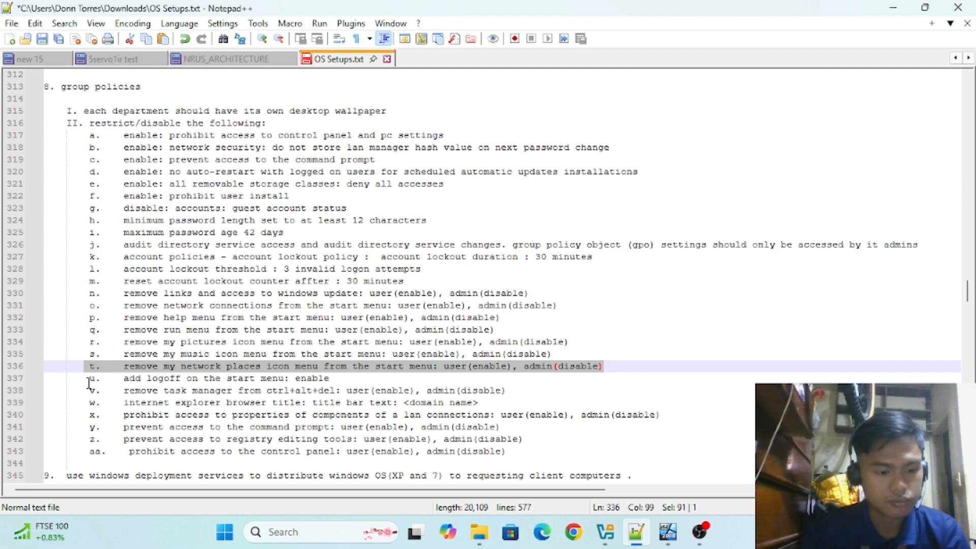
pyautogui.click(668, 532)
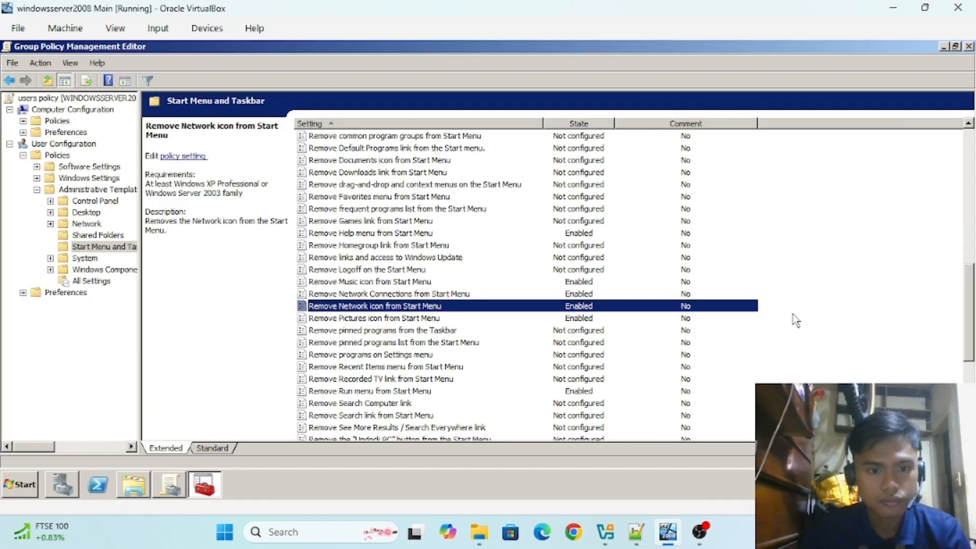
pyautogui.moveTo(972, 304); pyautogui.dragTo(958, 131)
pyautogui.click(636, 532)
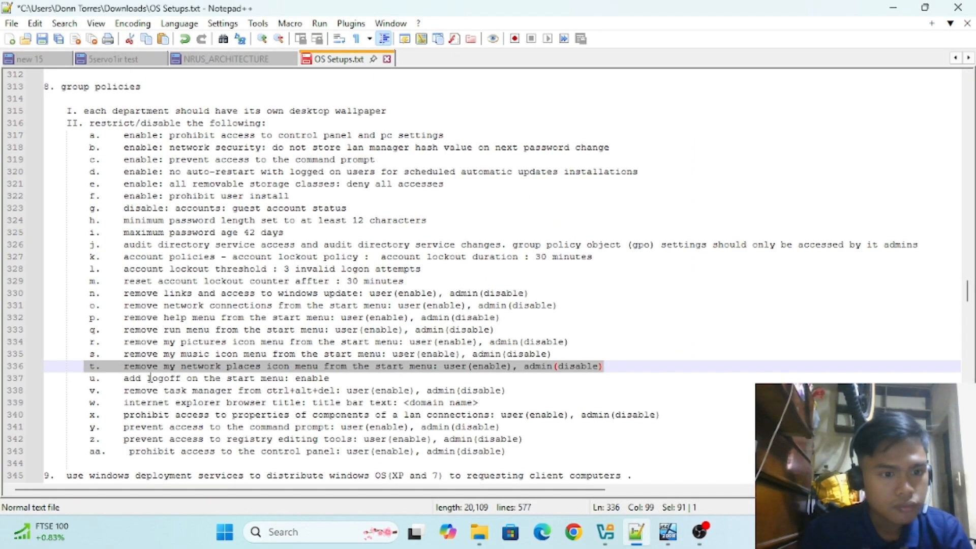
pyautogui.moveTo(79, 378); pyautogui.dragTo(356, 380)
pyautogui.click(668, 531)
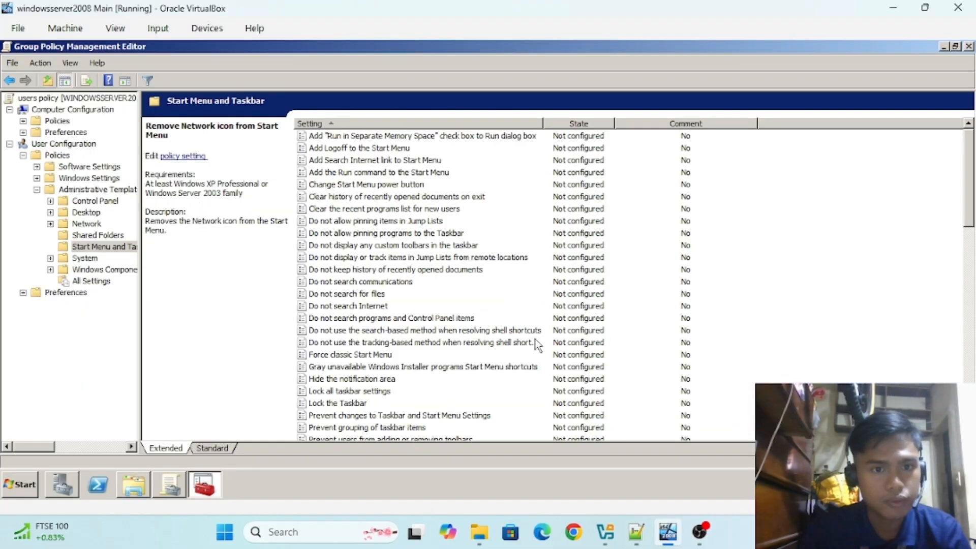
# Enable the "Add Logoff to the Start Menu" setting and apply it
pyautogui.click(360, 150)
pyautogui.click(666, 539)
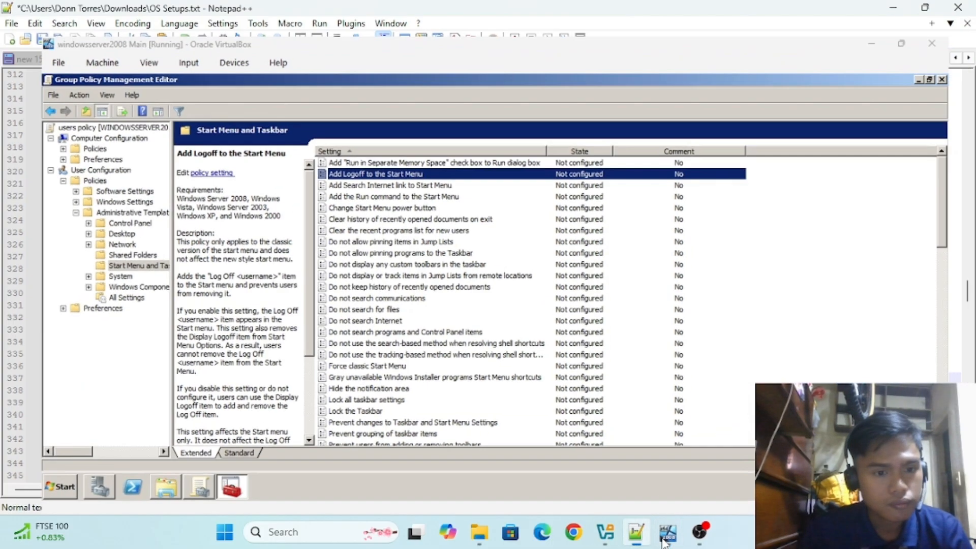
pyautogui.click(666, 539)
pyautogui.rightClick(384, 149)
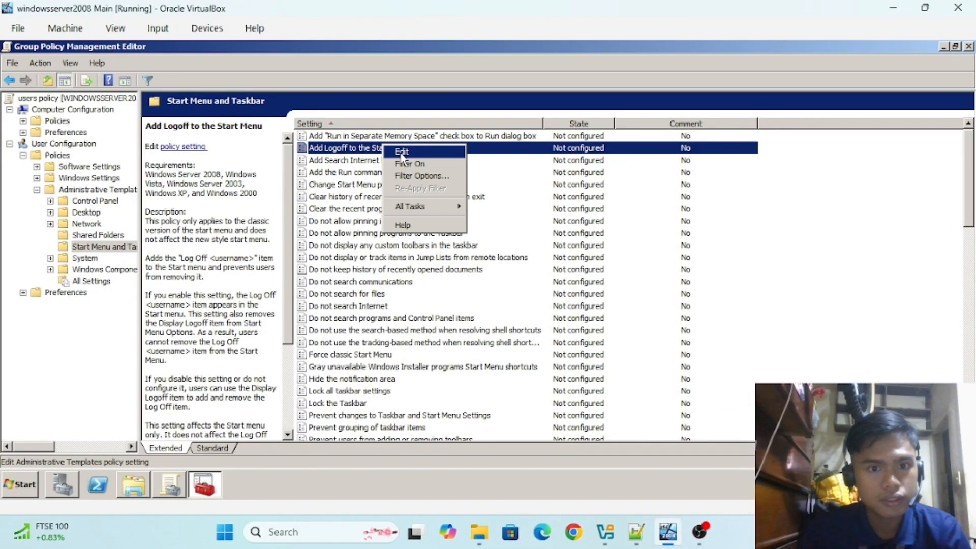
pyautogui.click(402, 152)
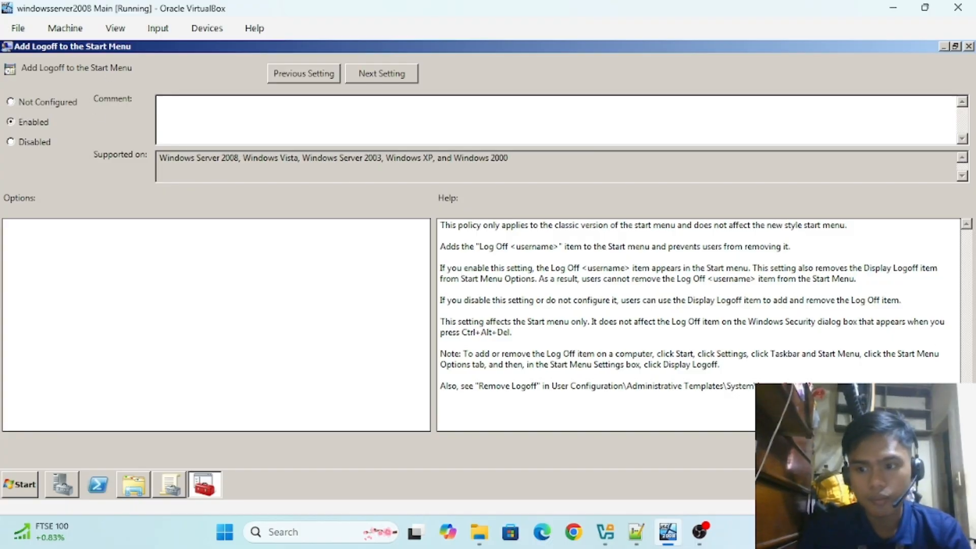
pyautogui.click(941, 450)
pyautogui.click(820, 451)
# Highlight item v on removing task manager in the Notepad++ notes and look for a matching setting among the Start Menu and Taskbar policies
pyautogui.click(637, 529)
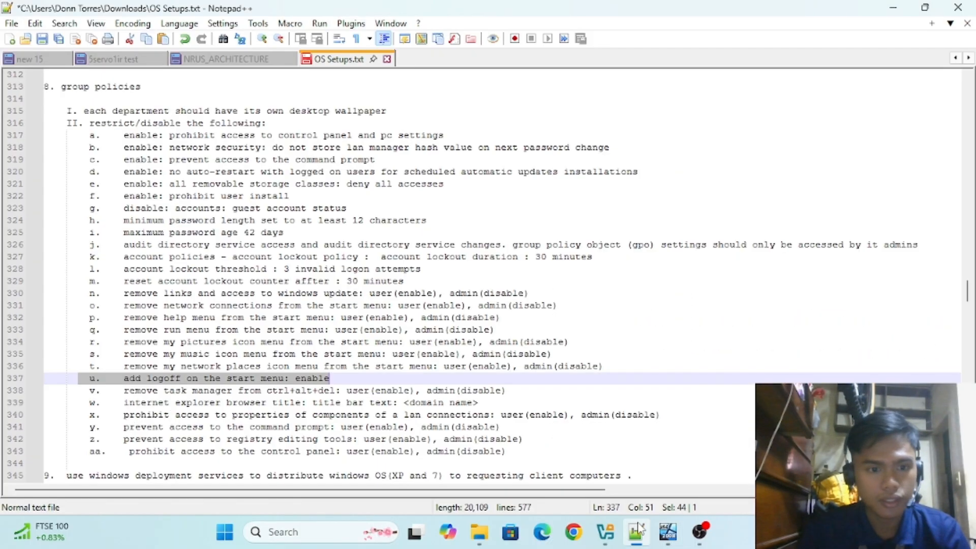
pyautogui.moveTo(91, 395); pyautogui.dragTo(558, 394)
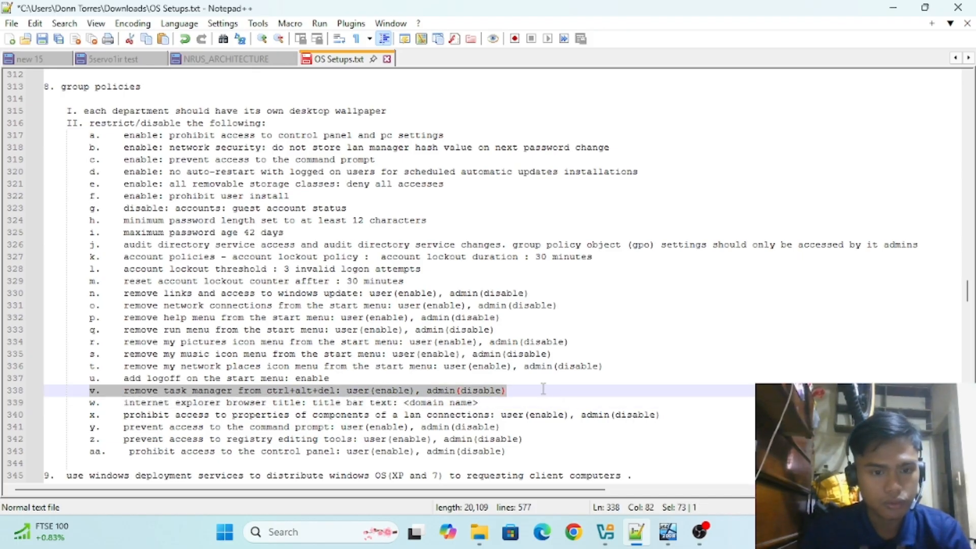
pyautogui.click(668, 532)
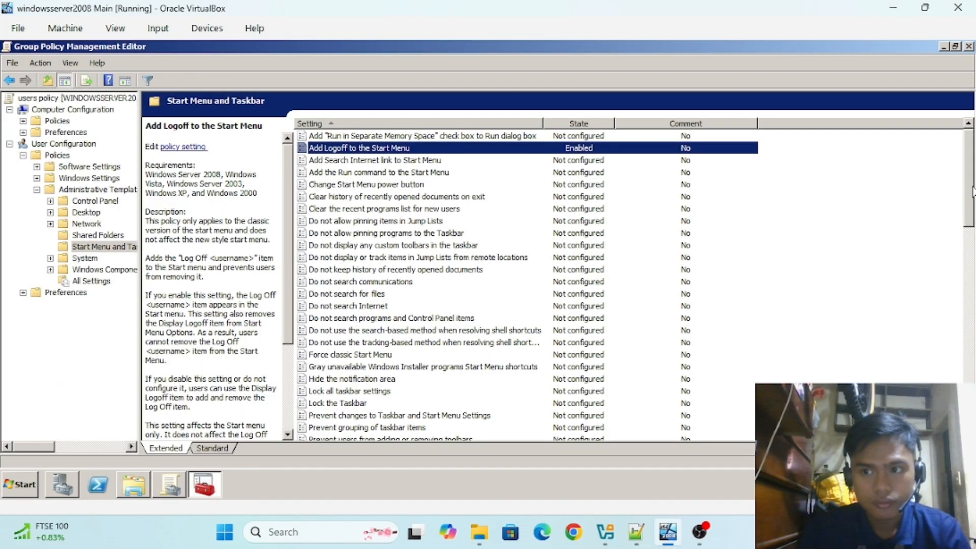
pyautogui.moveTo(973, 192); pyautogui.dragTo(960, 378)
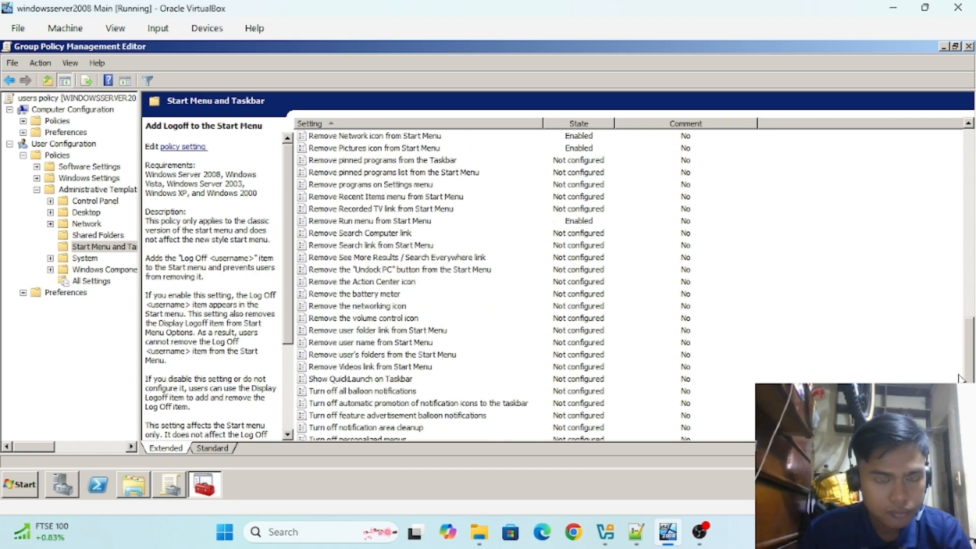
pyautogui.moveTo(961, 378); pyautogui.dragTo(956, 367)
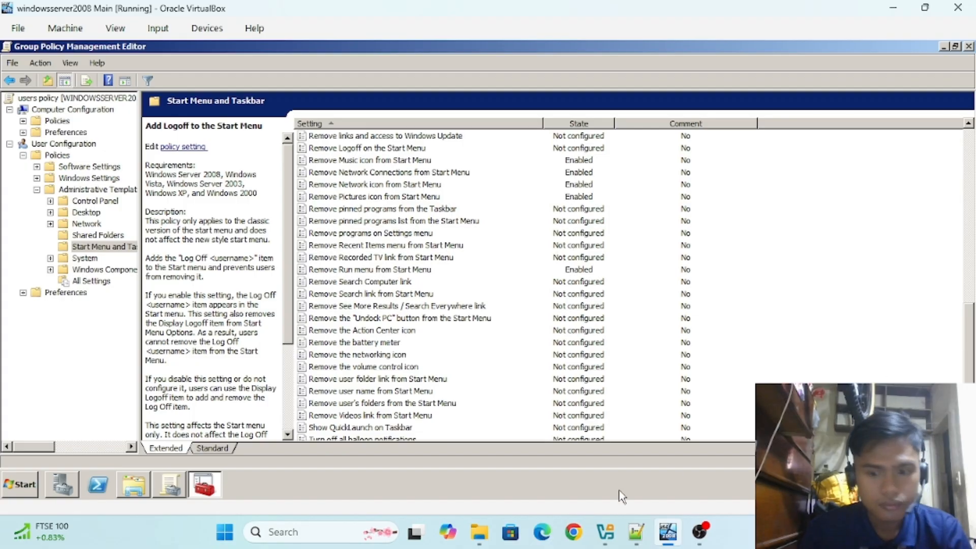
pyautogui.click(644, 531)
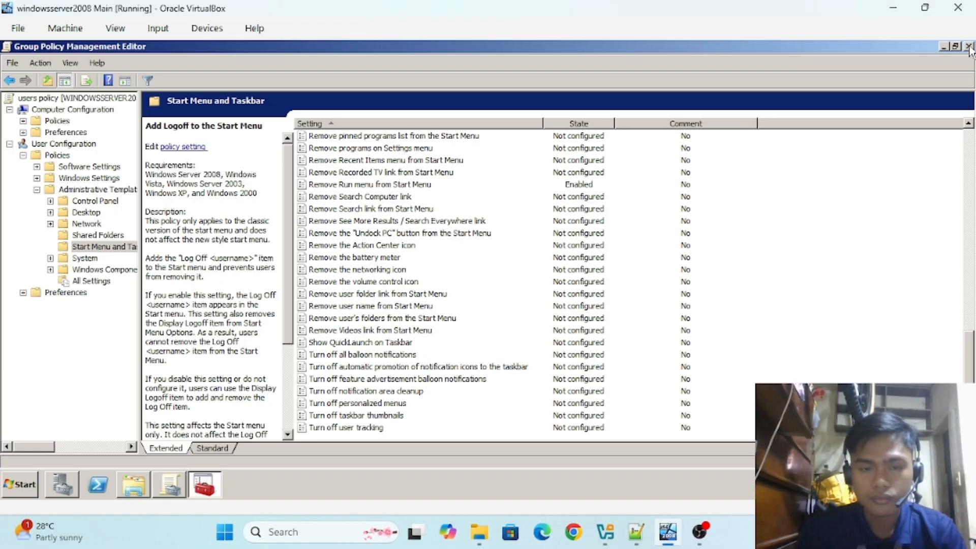
# Close the policy editor, reopen the users policy GPO for editing and display Administrative Templates under the User Configuration policies
pyautogui.click(968, 47)
pyautogui.rightClick(283, 178)
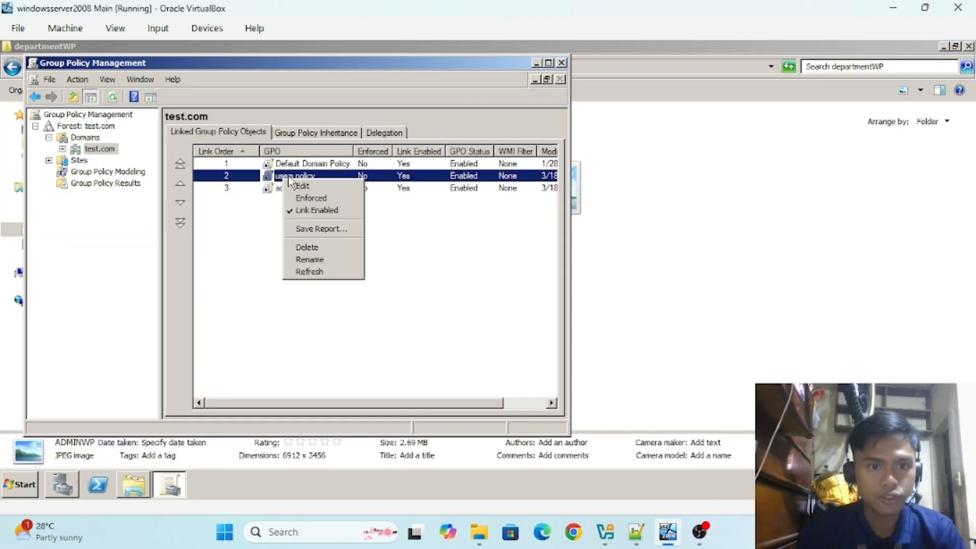
pyautogui.click(302, 186)
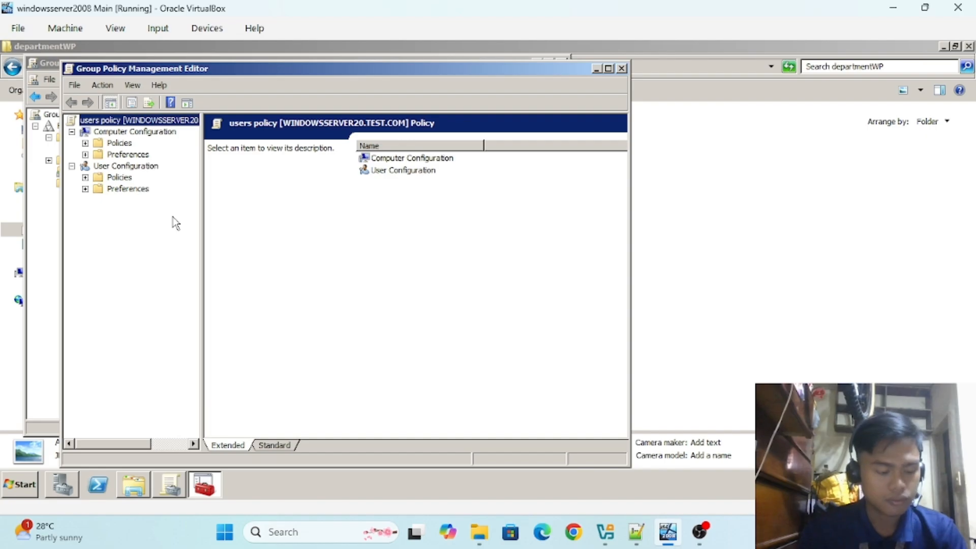
pyautogui.click(85, 178)
pyautogui.click(98, 212)
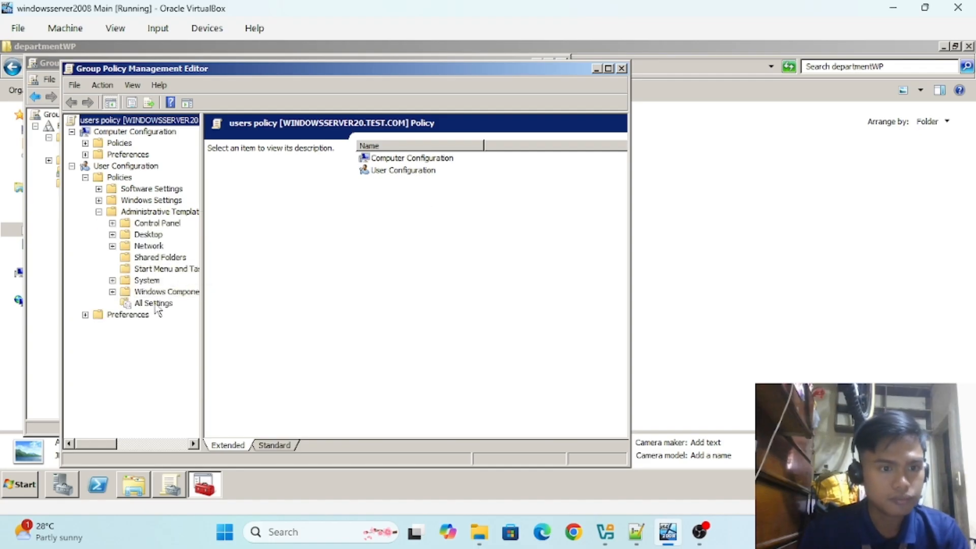
pyautogui.click(148, 212)
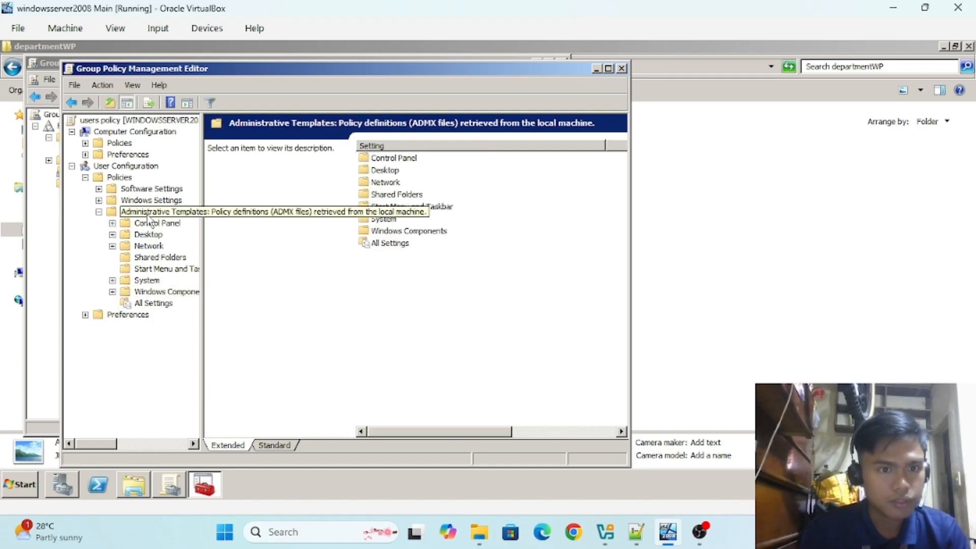
# Look through the System policies and open the Ctrl+Alt+Del Options folder
pyautogui.click(382, 222)
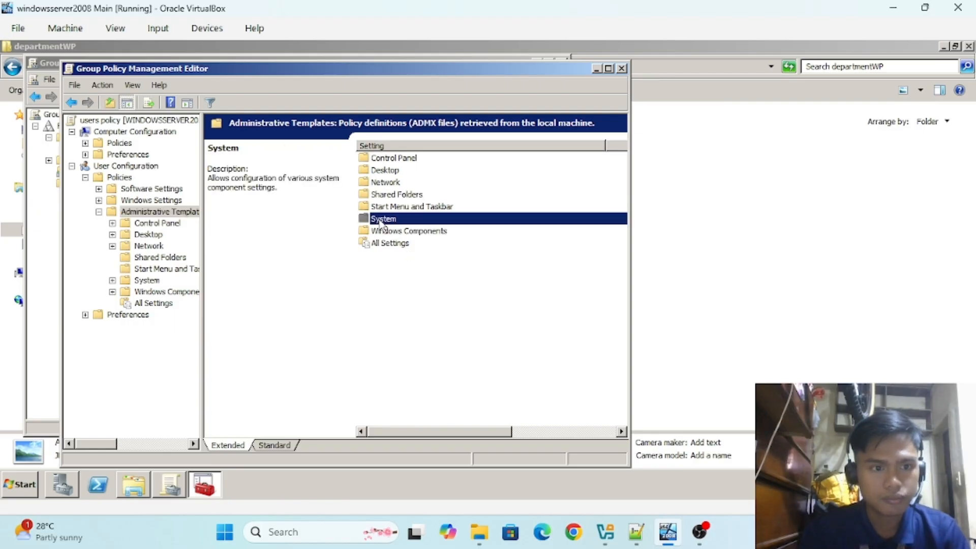
pyautogui.doubleClick(381, 223)
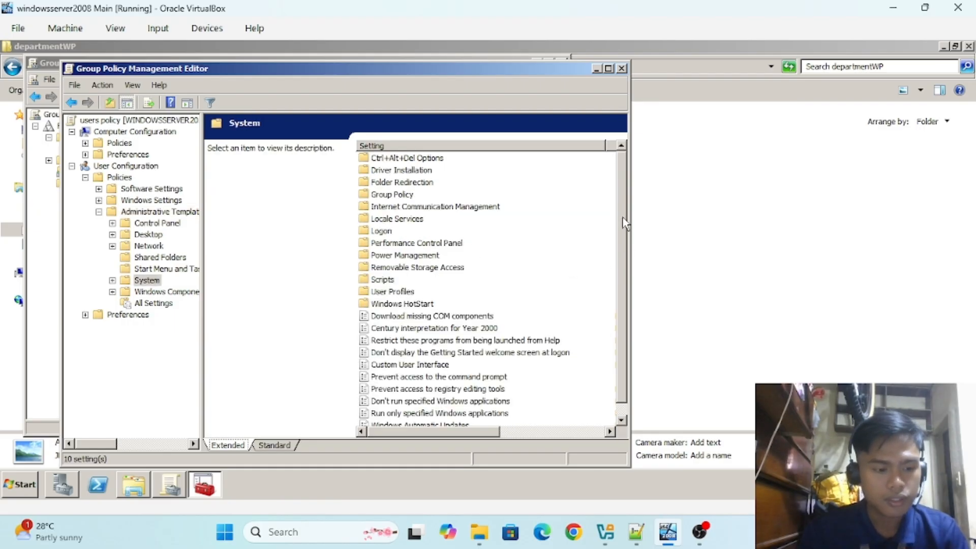
pyautogui.scroll(-1, 624, 223)
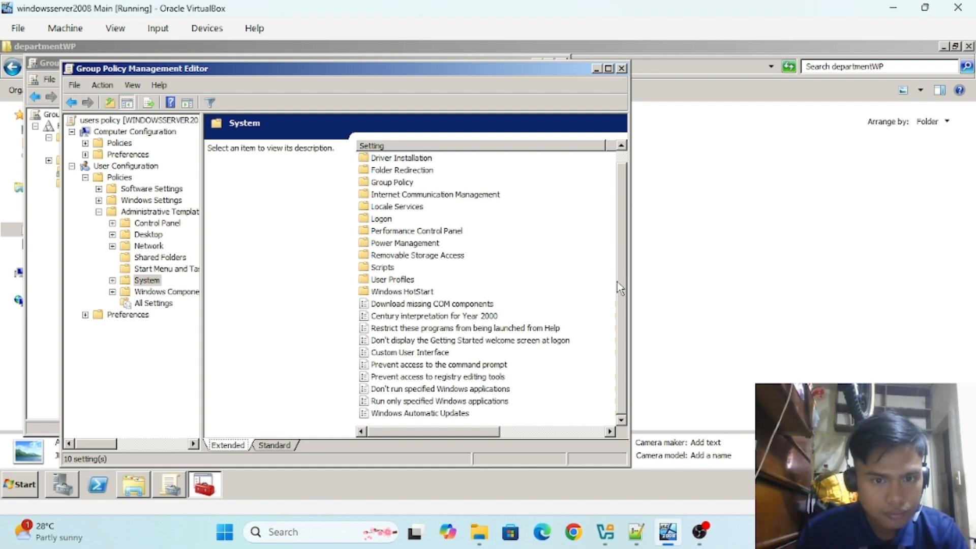
pyautogui.click(112, 281)
pyautogui.click(165, 292)
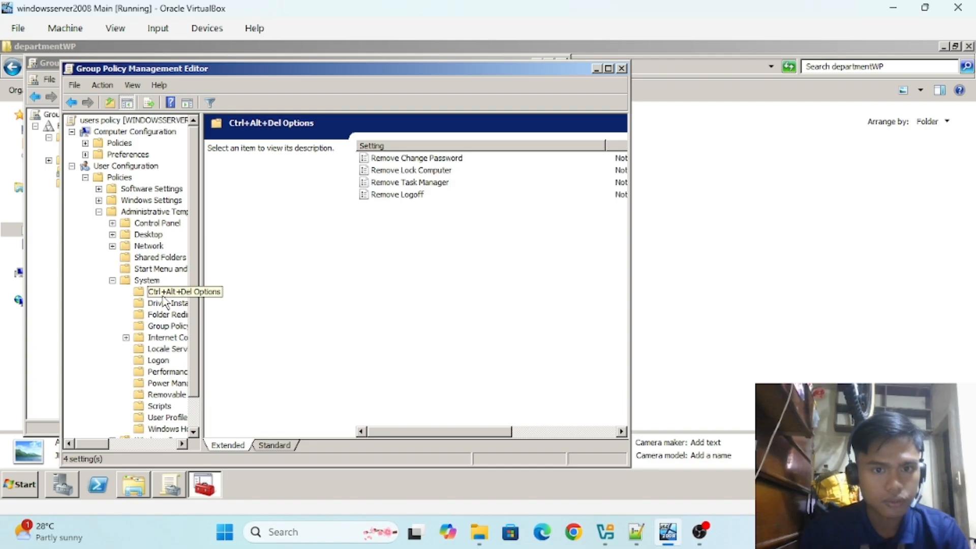
# Open the Remove Task Manager setting for editing and check it against item v in the Notepad++ notes
pyautogui.click(399, 184)
pyautogui.rightClick(399, 184)
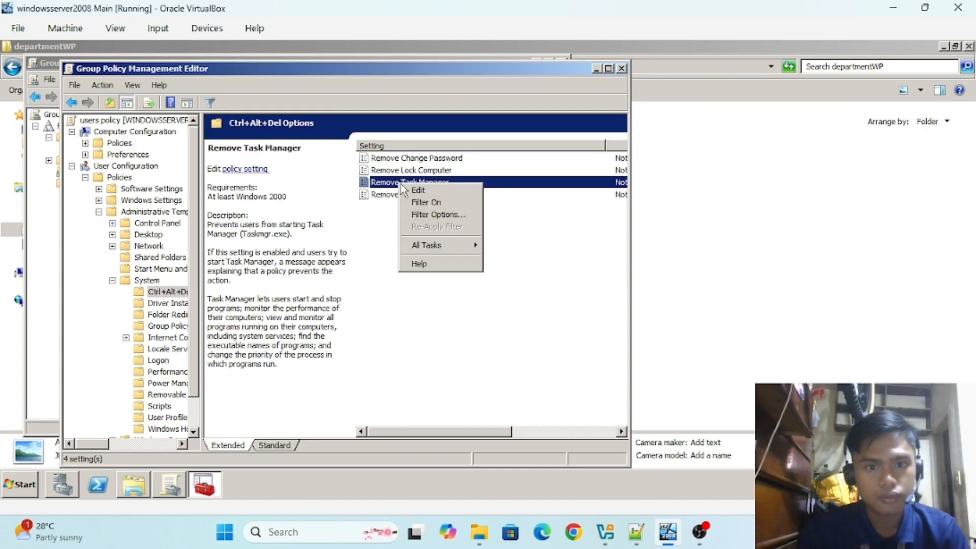
pyautogui.click(409, 190)
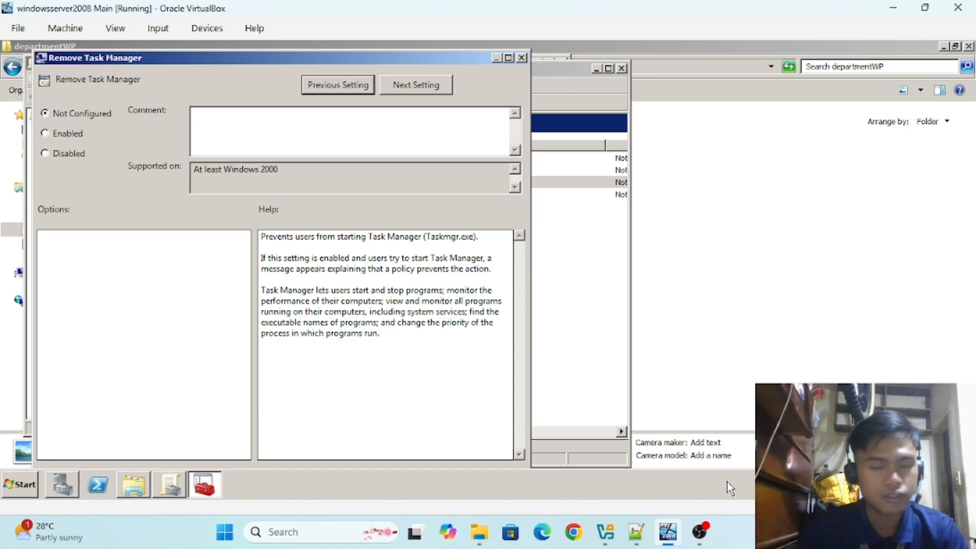
pyautogui.click(636, 532)
pyautogui.click(233, 391)
pyautogui.hotkey('alt', 'Tab')
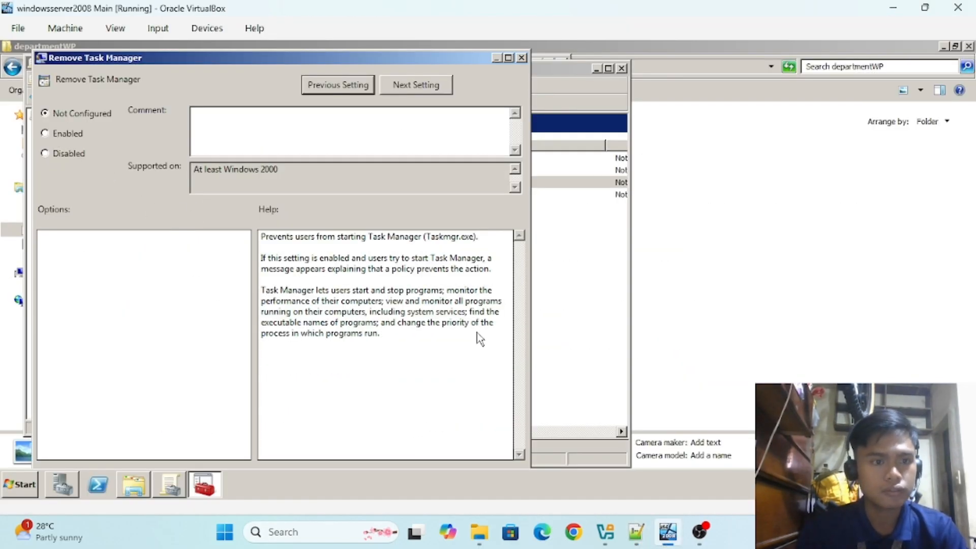
pyautogui.click(636, 532)
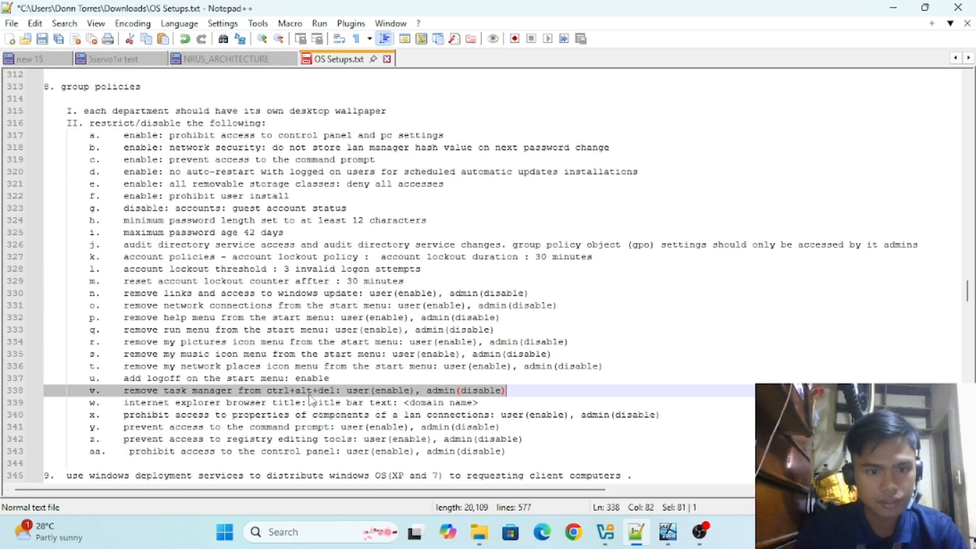
pyautogui.click(667, 532)
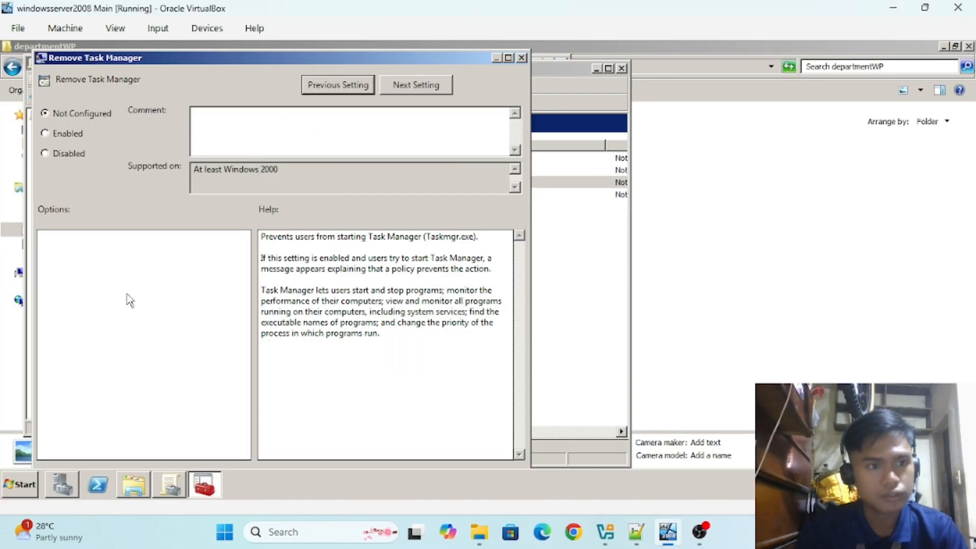
# Enable the "Remove Task Manager" setting, apply it and close its settings window
pyautogui.click(45, 134)
pyautogui.click(508, 58)
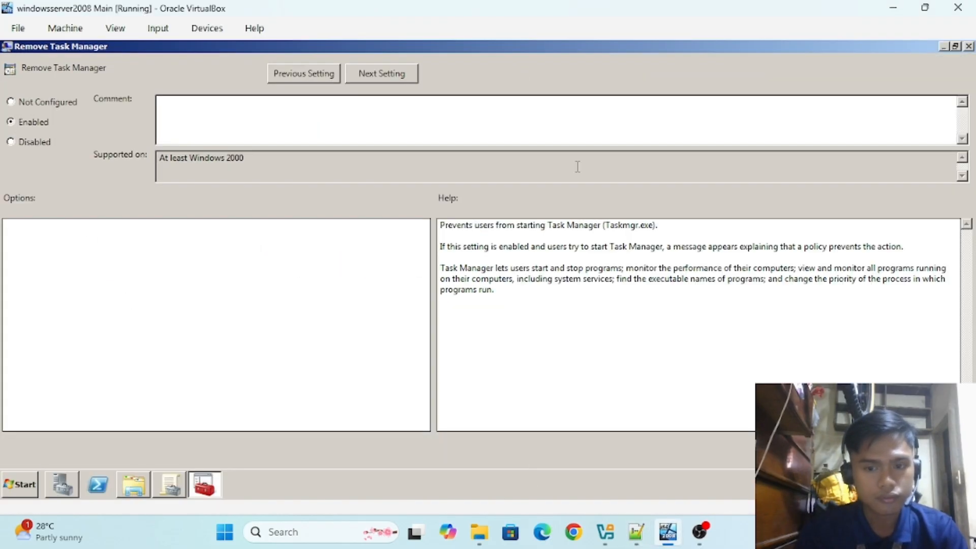
pyautogui.click(942, 451)
pyautogui.click(824, 452)
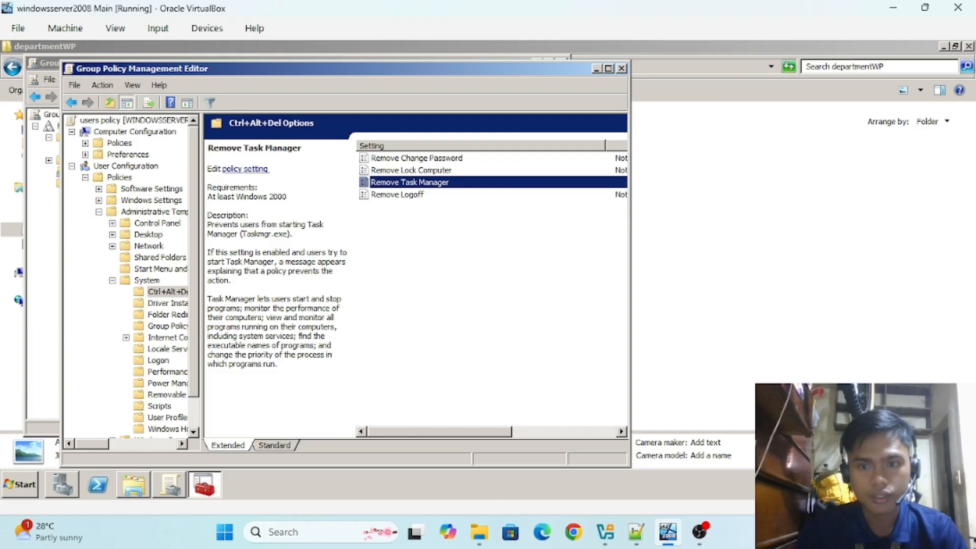
# Highlight item w on the Internet Explorer browser title in the Notepad++ notes and return to the virtual machine
pyautogui.click(636, 532)
pyautogui.moveTo(85, 404); pyautogui.dragTo(512, 406)
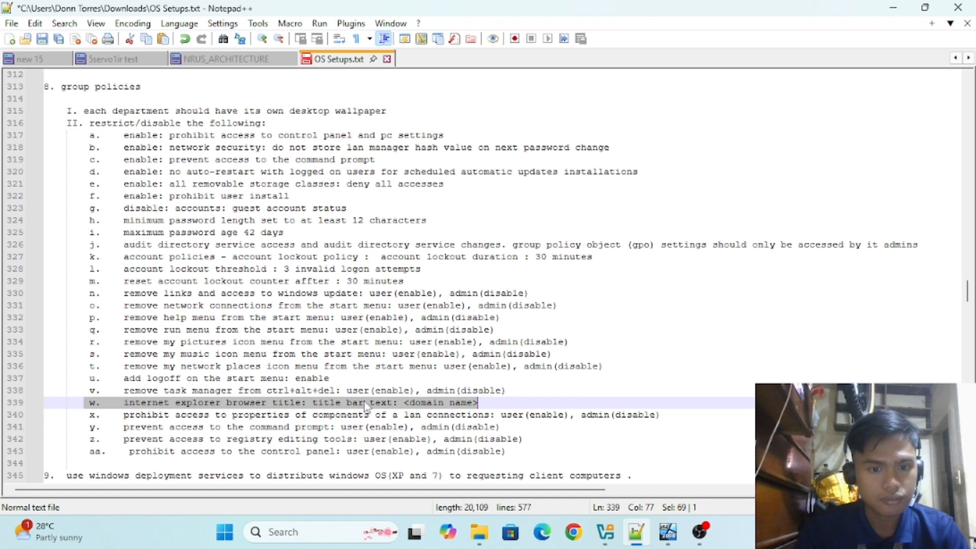
pyautogui.click(667, 532)
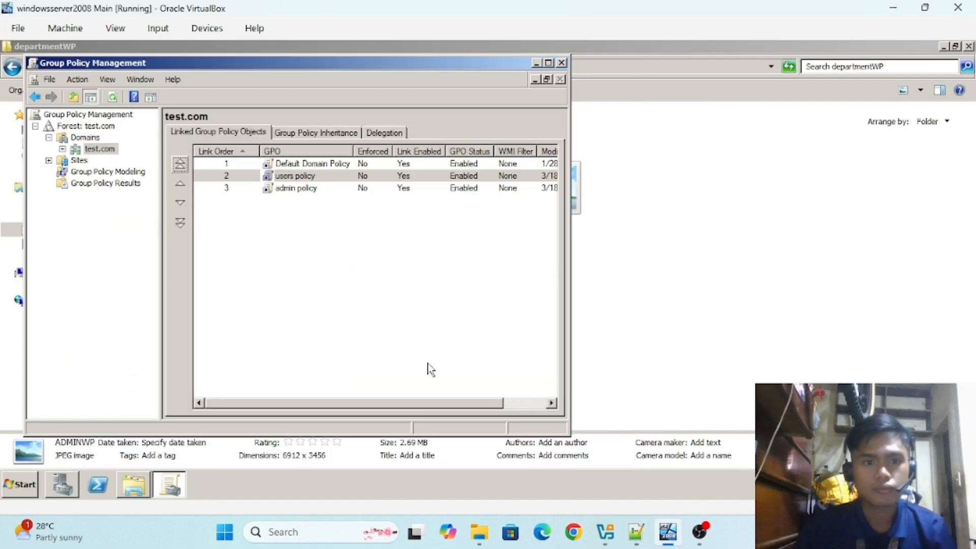
# Reopen the users policy GPO for editing and display Internet Explorer Maintenance under the User Configuration Windows Settings
pyautogui.rightClick(299, 176)
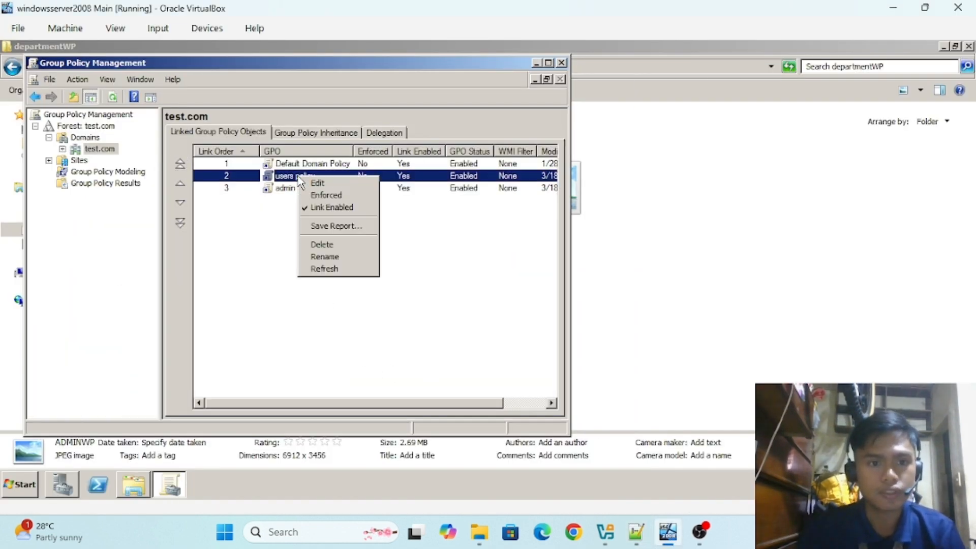
pyautogui.click(319, 184)
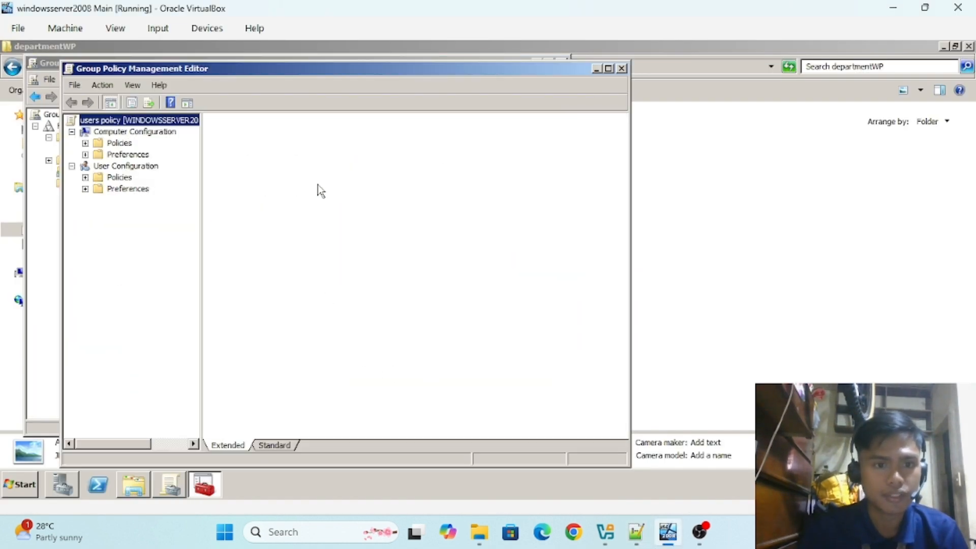
pyautogui.click(86, 178)
pyautogui.click(98, 201)
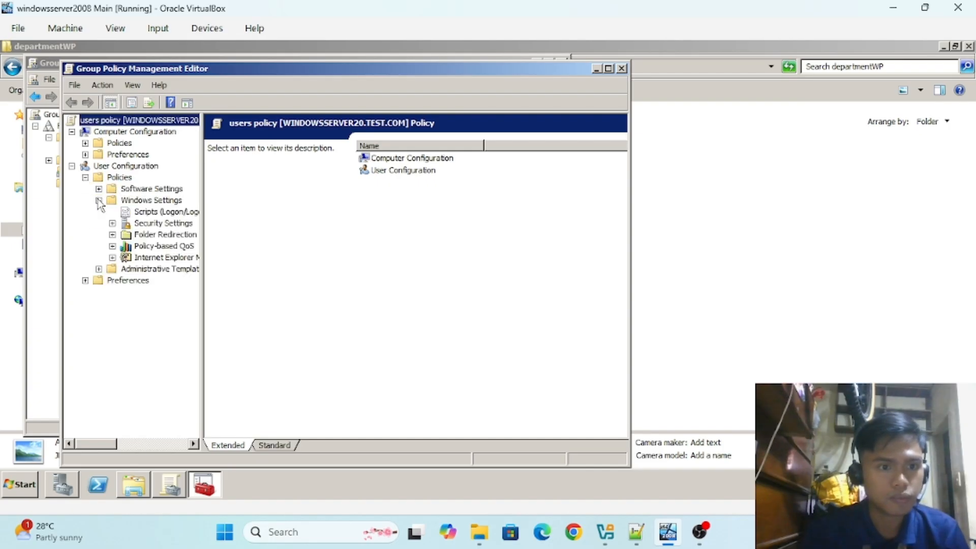
pyautogui.click(144, 258)
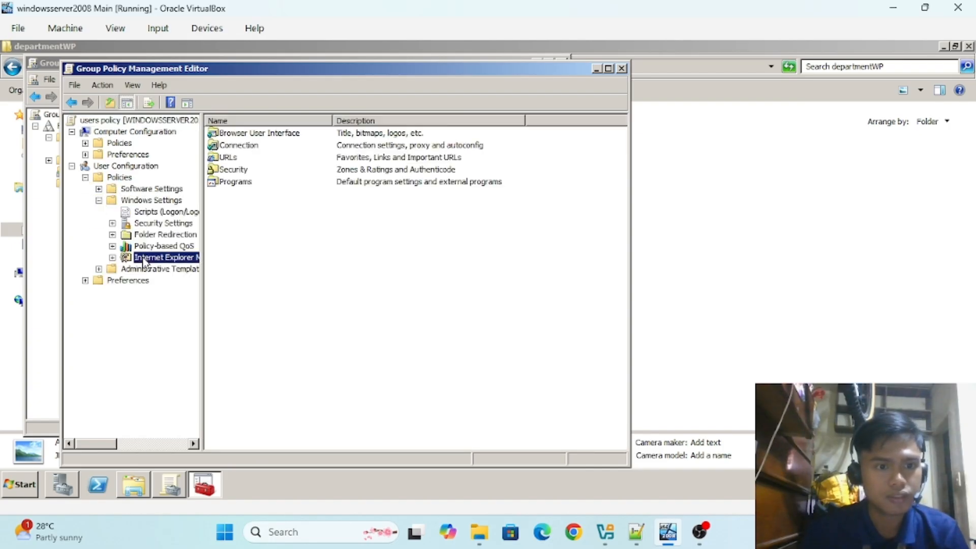
# Enable customized title bars in the Browser Title settings with the text "test.com", confirm, and close the policy editor
pyautogui.click(260, 134)
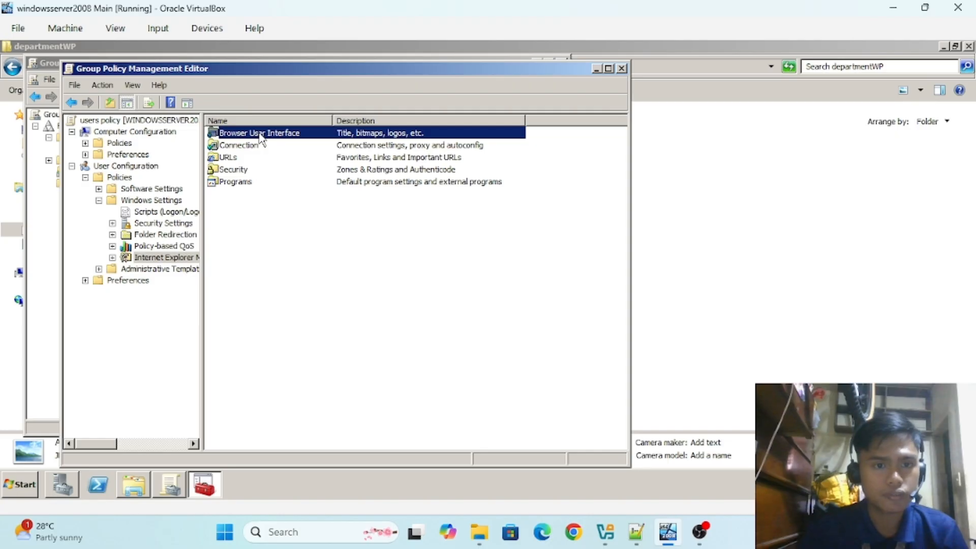
pyautogui.doubleClick(260, 134)
pyautogui.doubleClick(255, 134)
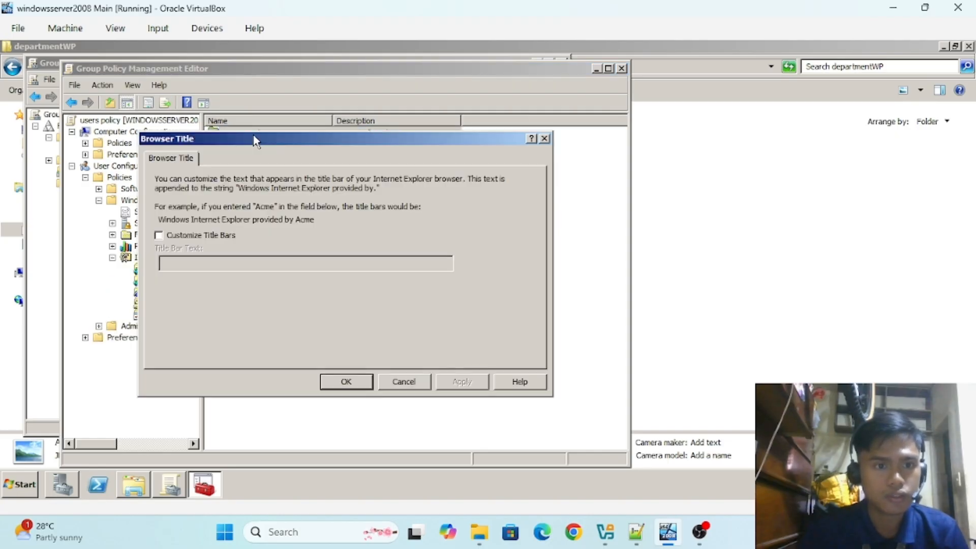
pyautogui.click(159, 236)
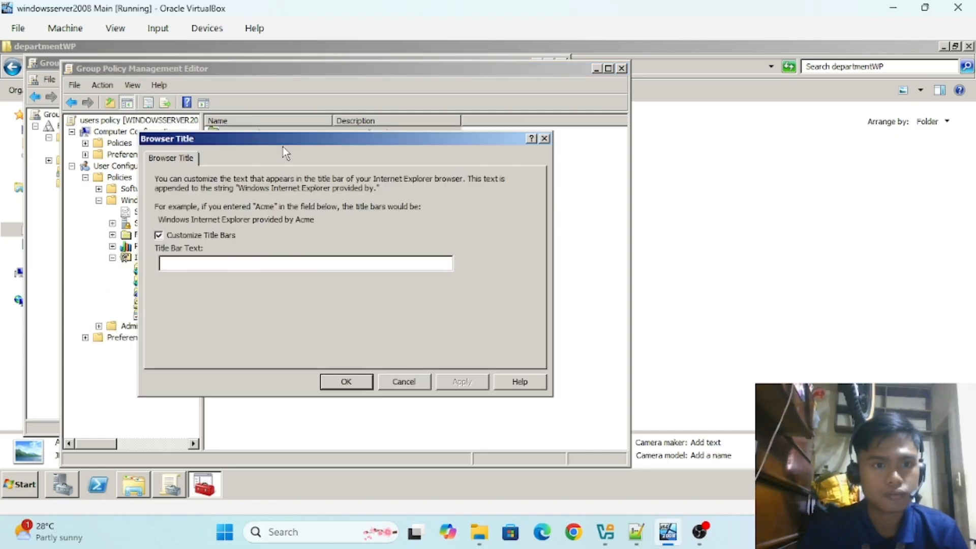
pyautogui.moveTo(283, 147); pyautogui.dragTo(307, 164)
pyautogui.click(636, 532)
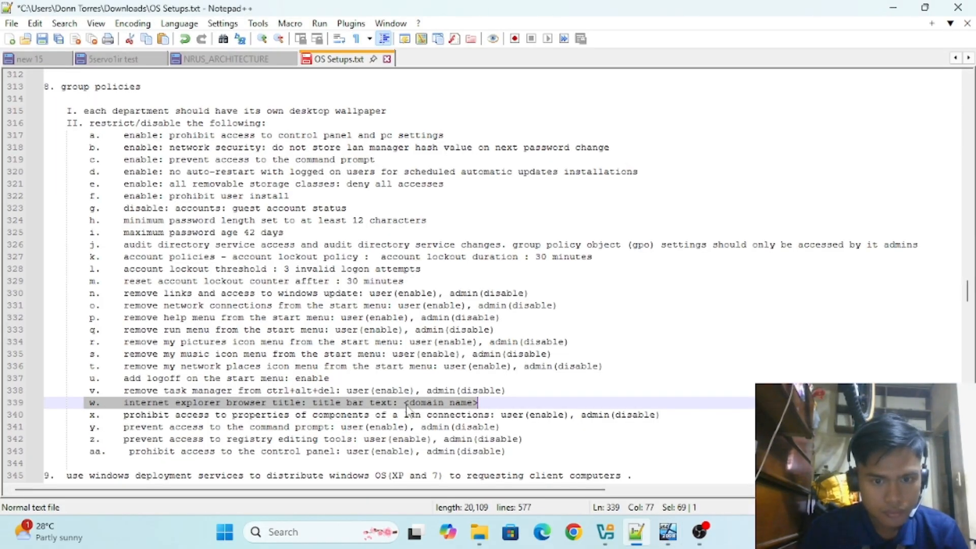
pyautogui.click(636, 532)
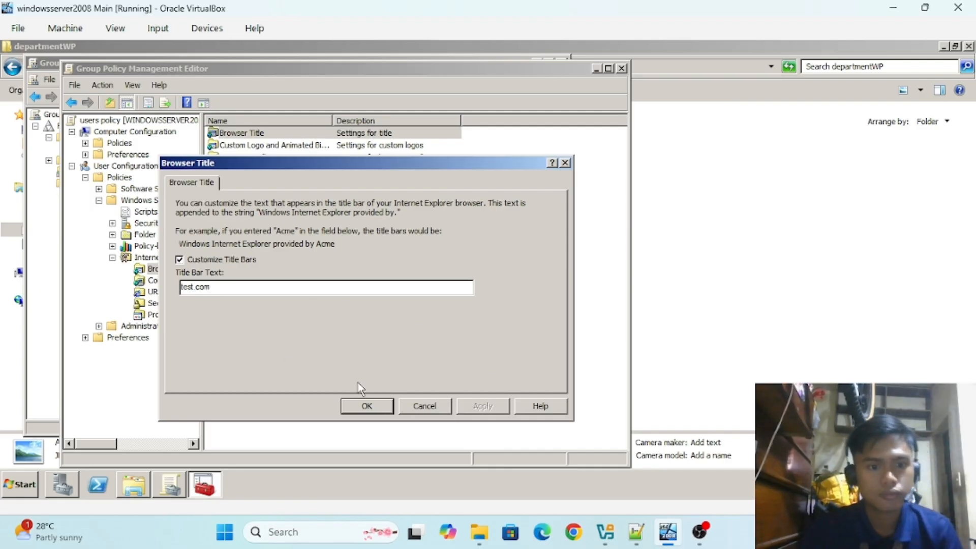
pyautogui.click(372, 411)
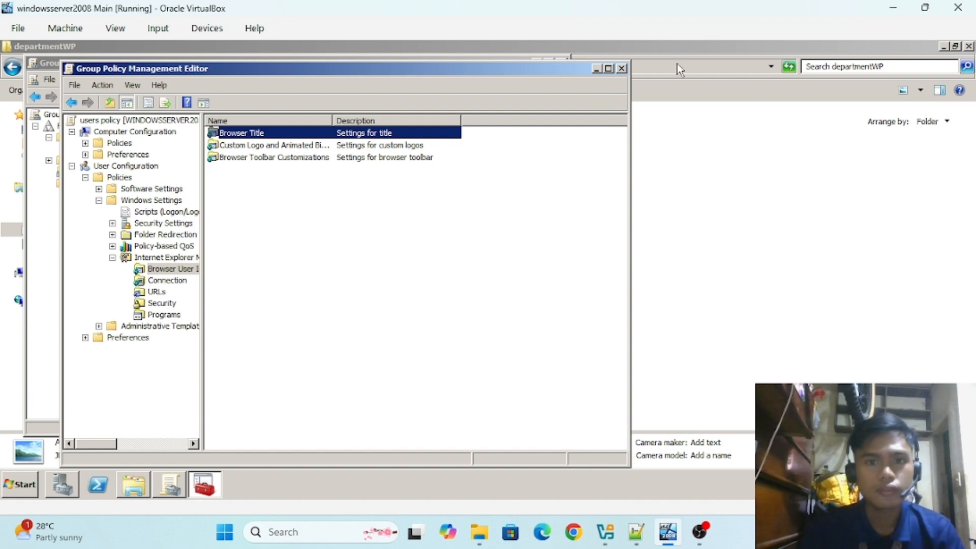
pyautogui.click(621, 68)
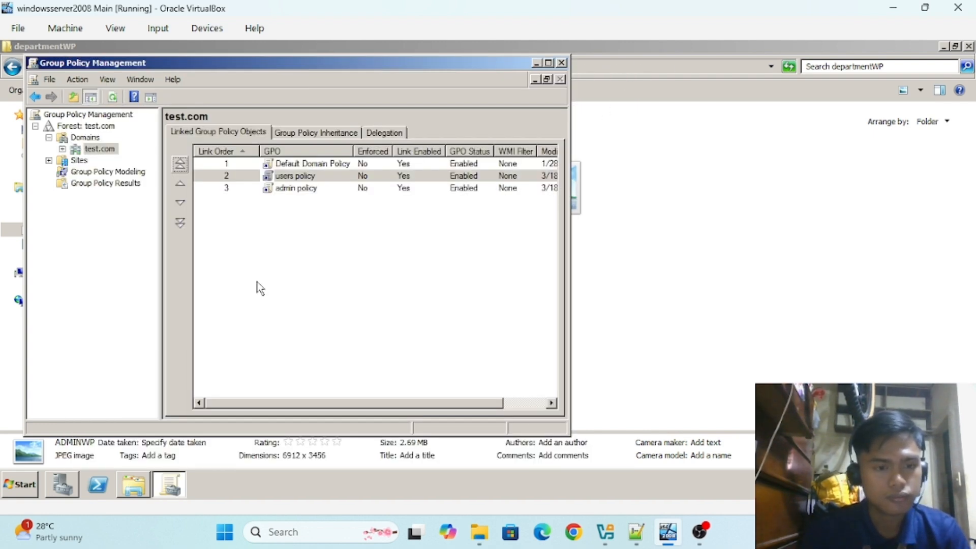
# Highlight item x on prohibiting access to LAN connection component properties in the Notepad++ notes and return to the virtual machine
pyautogui.click(636, 532)
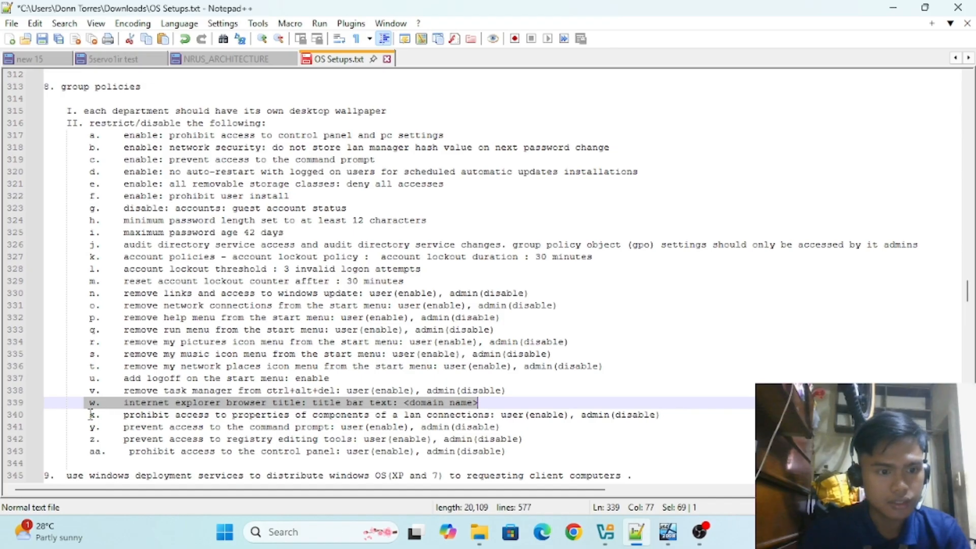
pyautogui.moveTo(91, 415); pyautogui.dragTo(666, 415)
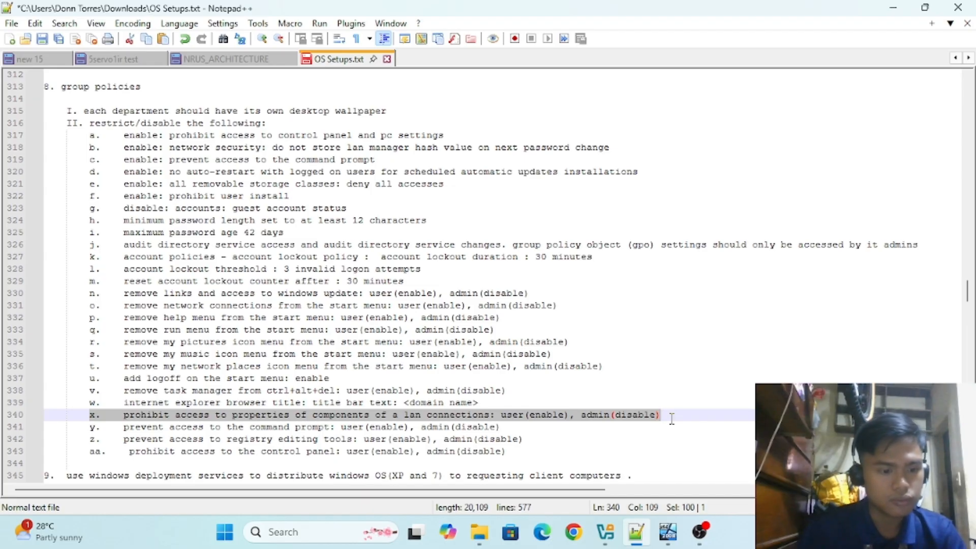
pyautogui.click(668, 532)
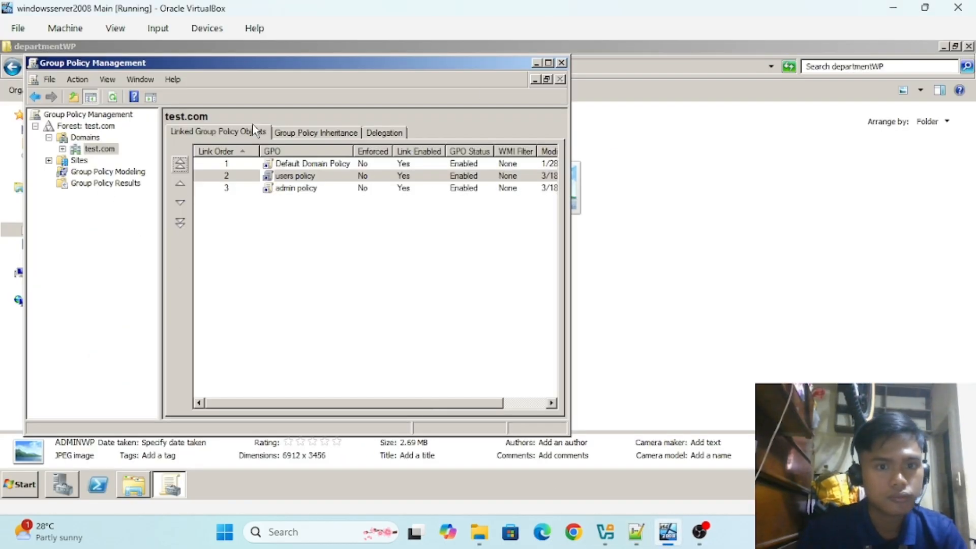
# Open the users policy GPO for editing and display the Network Connections settings under User Configuration Administrative Templates, sorted by name in a maximized editor
pyautogui.rightClick(279, 177)
pyautogui.click(290, 186)
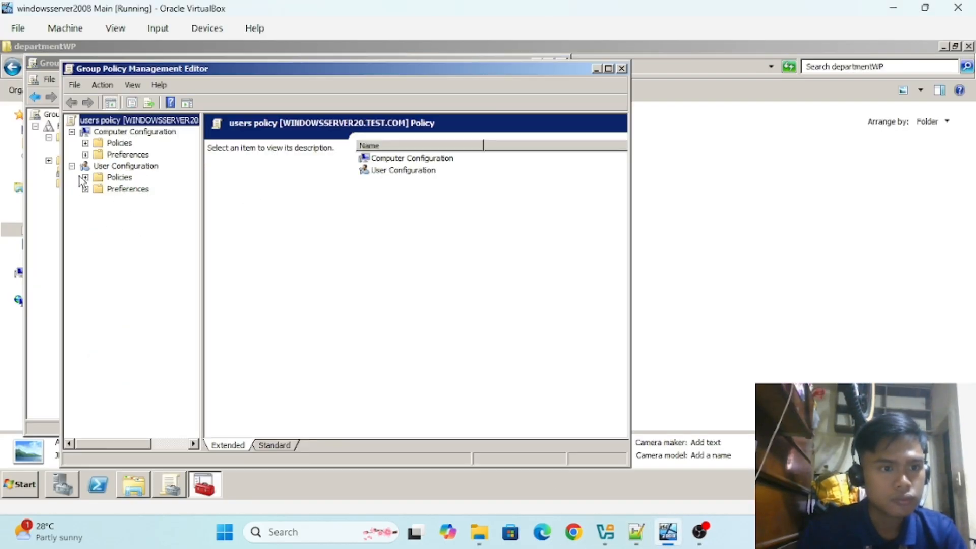
pyautogui.click(99, 178)
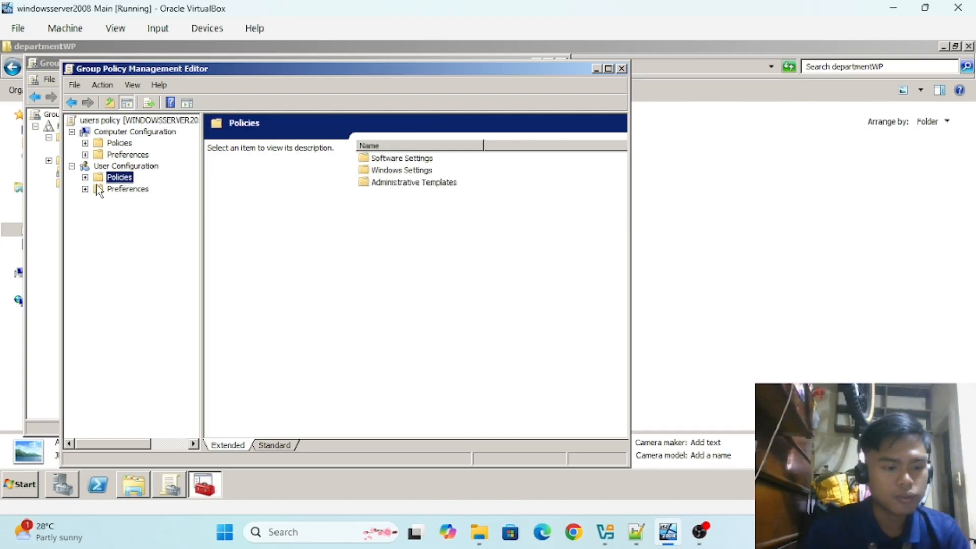
pyautogui.click(86, 178)
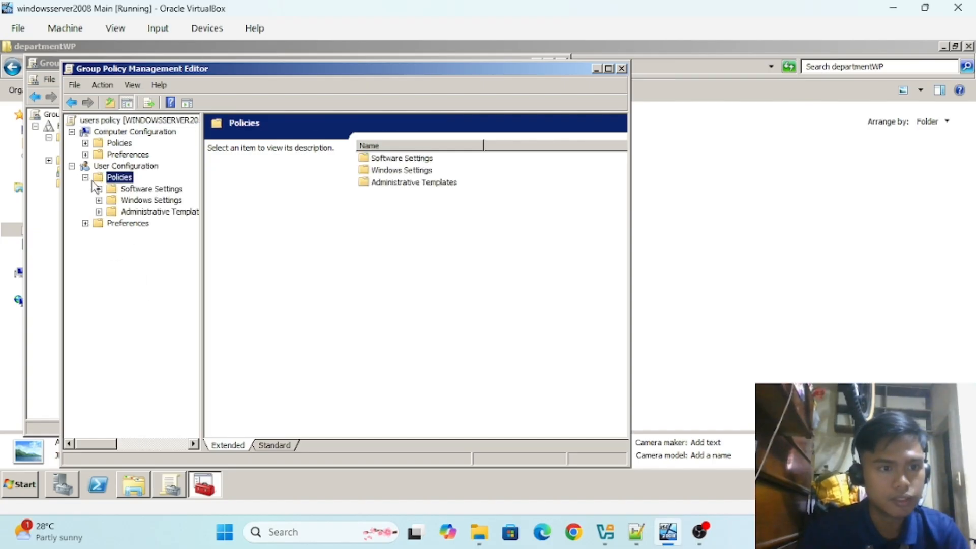
pyautogui.click(99, 211)
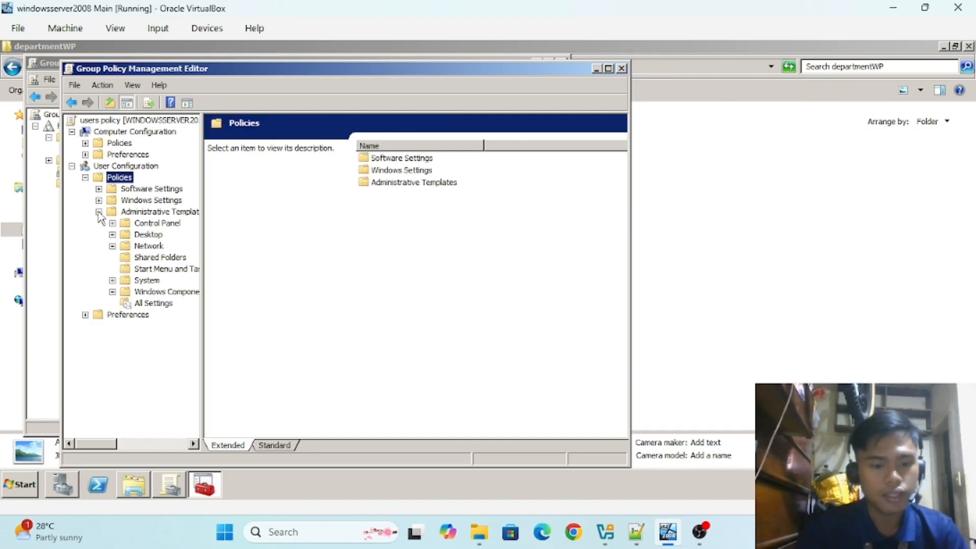
pyautogui.click(112, 246)
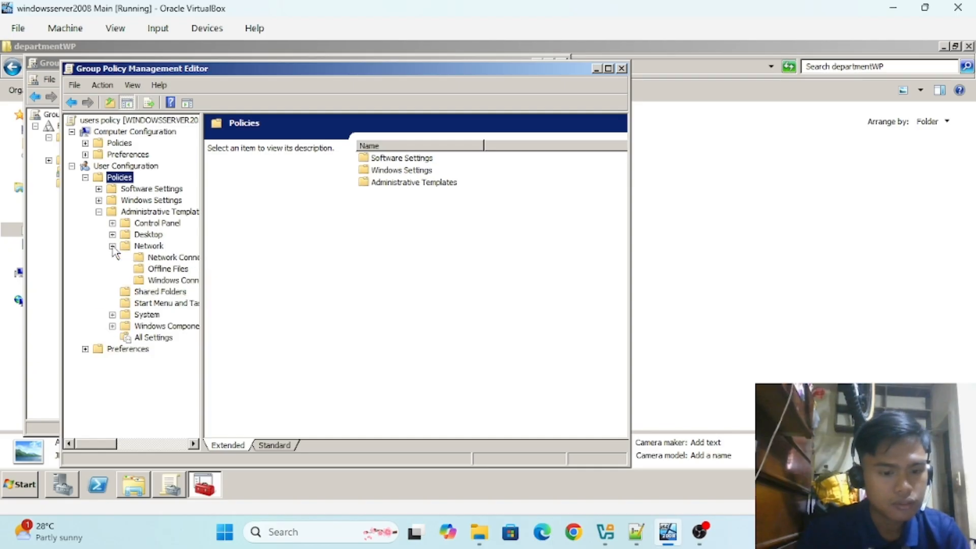
pyautogui.click(158, 257)
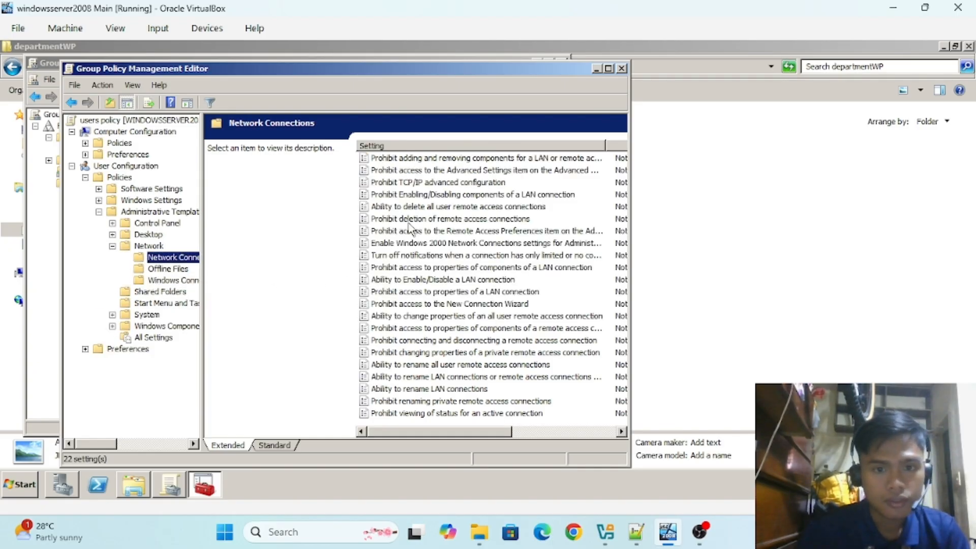
pyautogui.click(395, 146)
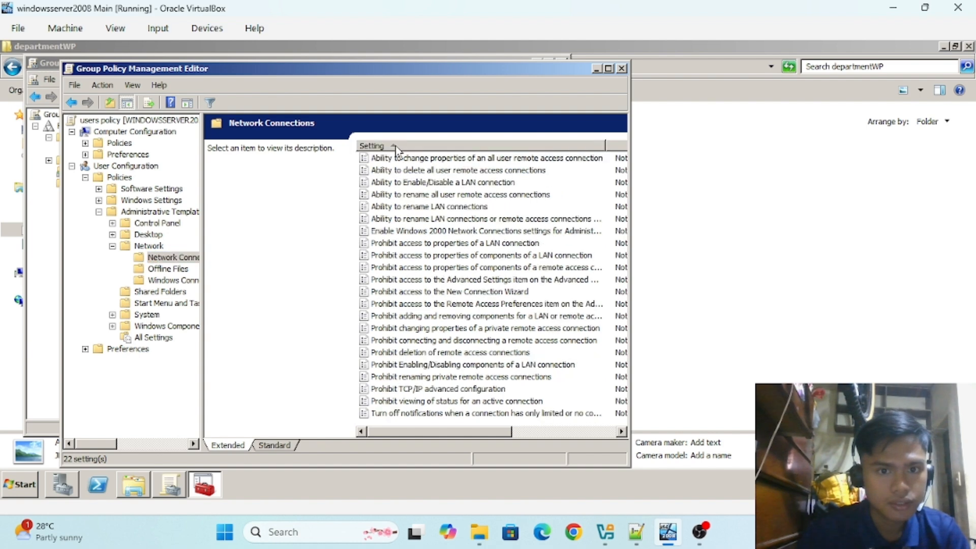
pyautogui.click(609, 68)
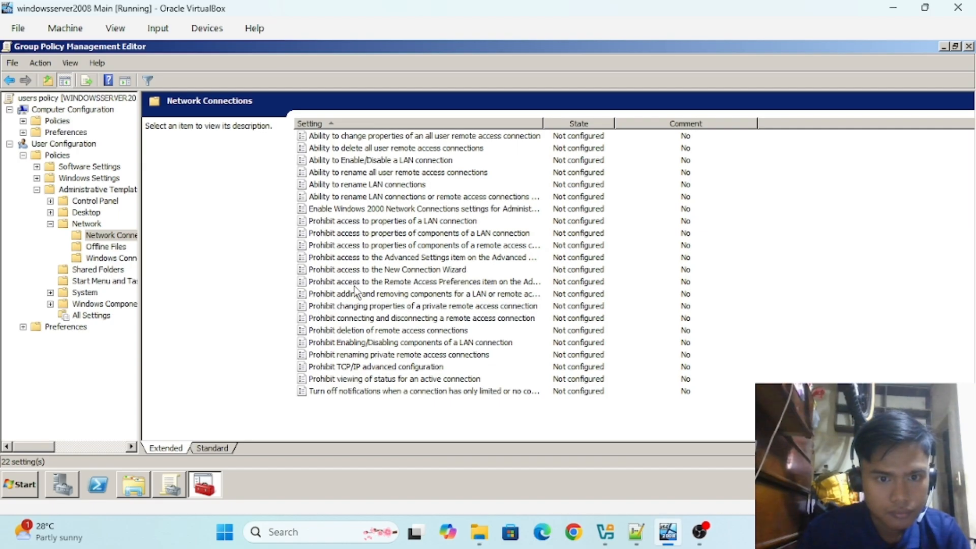
# Turn on the filter from the LAN connection properties setting, go back, and reopen the Network Connections settings
pyautogui.click(366, 223)
pyautogui.rightClick(364, 222)
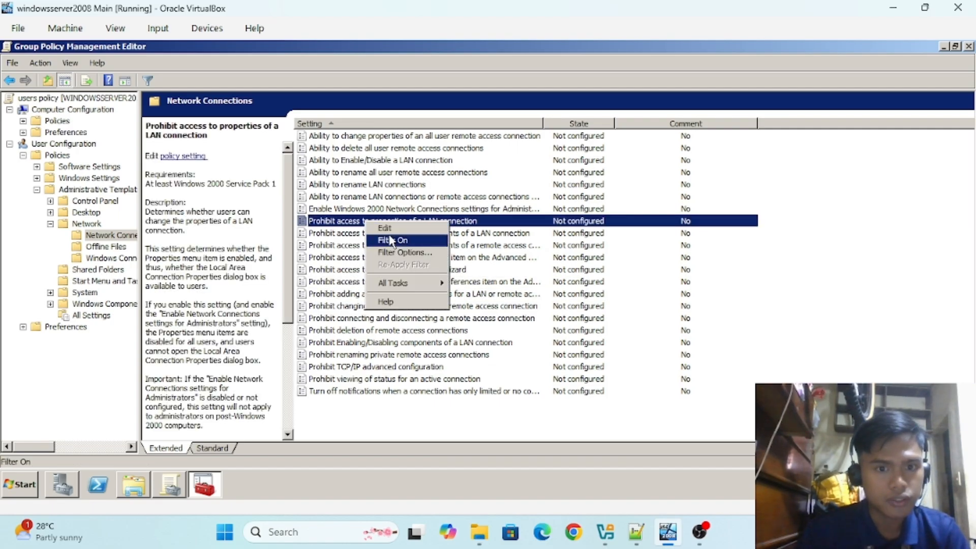
pyautogui.click(392, 240)
pyautogui.click(11, 81)
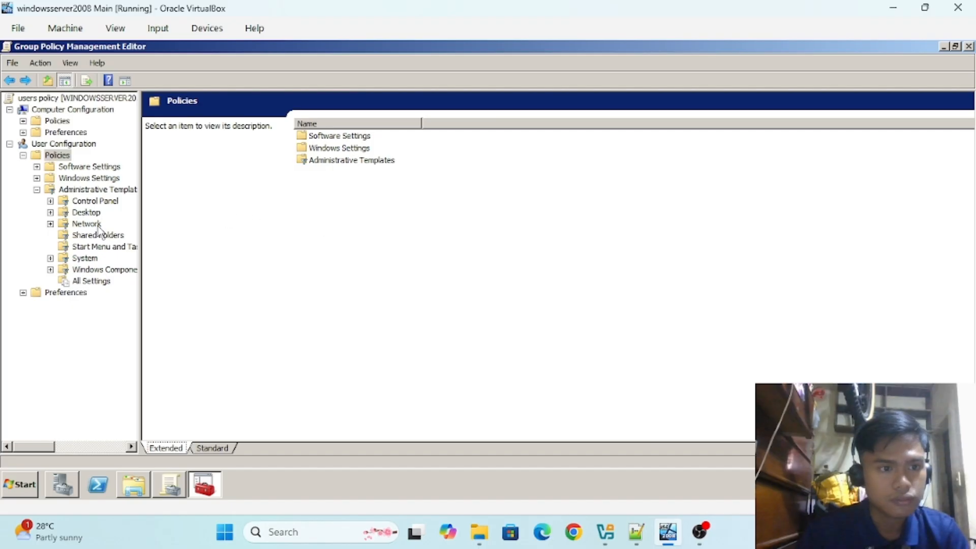
pyautogui.click(51, 225)
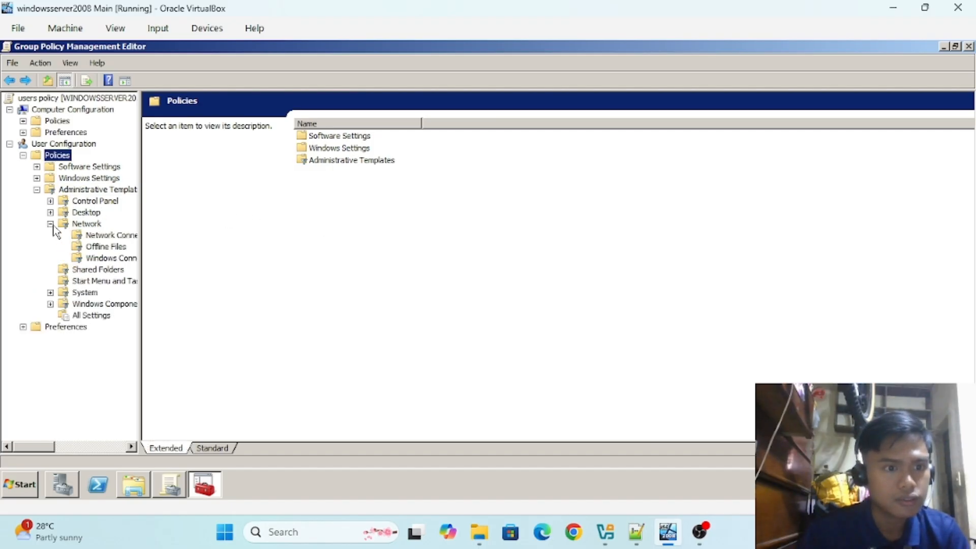
pyautogui.click(106, 235)
# Set "Prohibit access to properties of a LAN connection" to Enabled and confirm the setting
pyautogui.rightClick(375, 225)
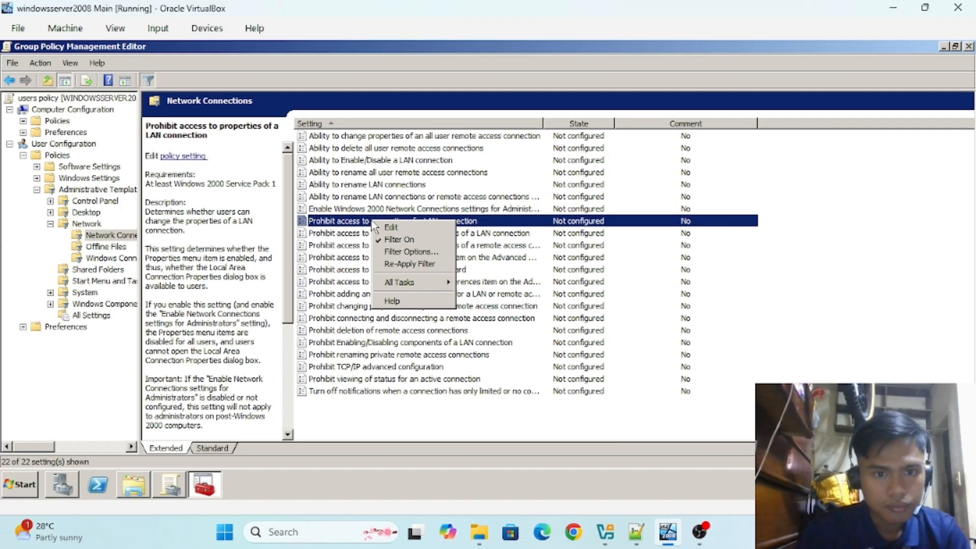
pyautogui.click(386, 227)
pyautogui.click(125, 135)
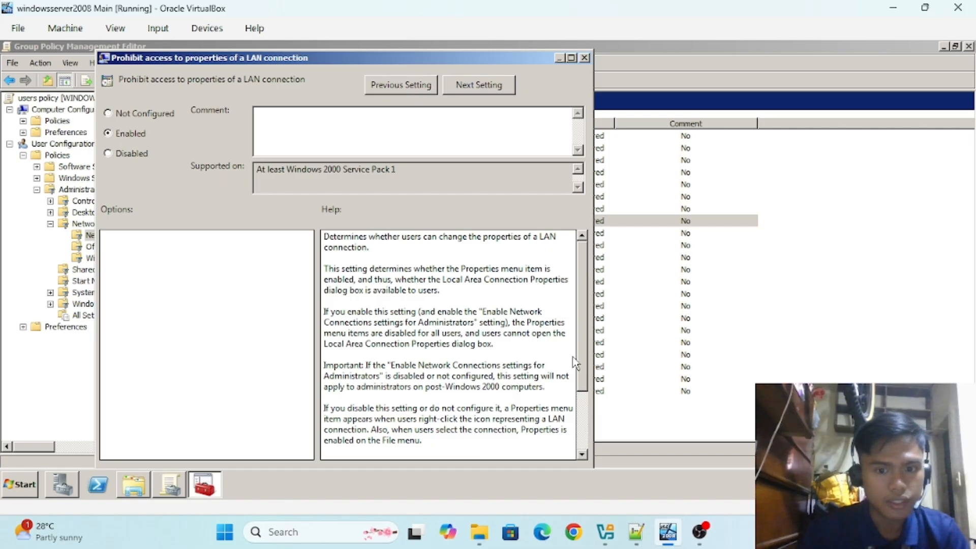
pyautogui.click(572, 58)
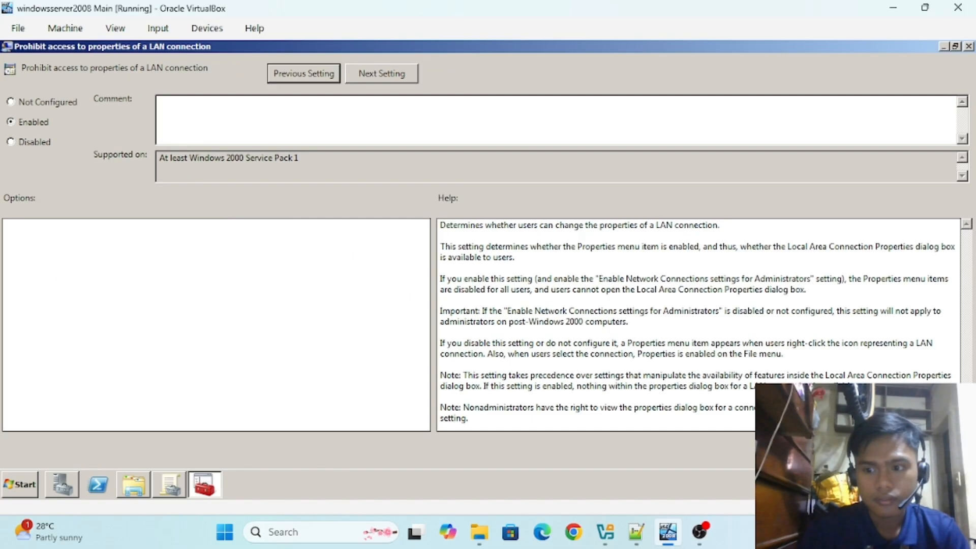
pyautogui.press('Return')
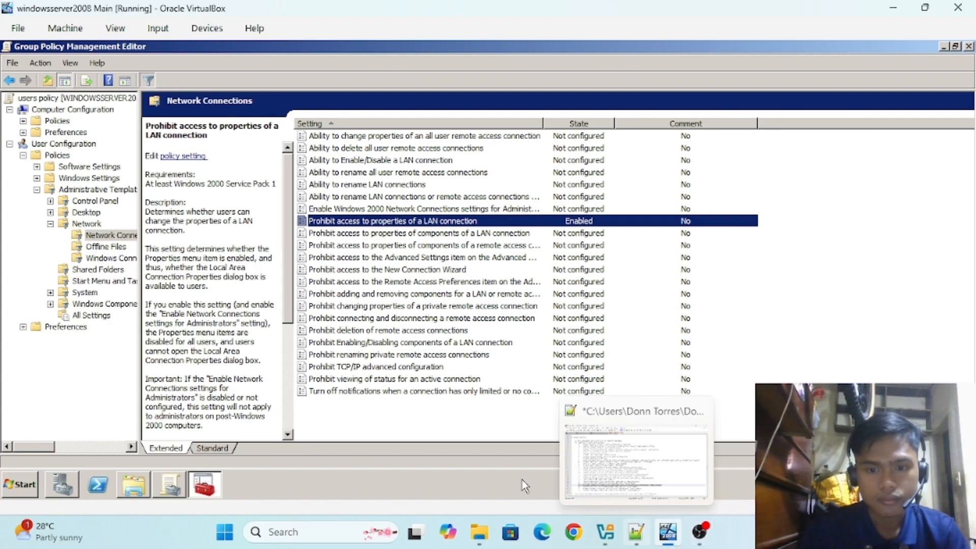
# Highlight item y on preventing access to the command prompt in the Notepad++ notes and return to the virtual machine
pyautogui.click(636, 532)
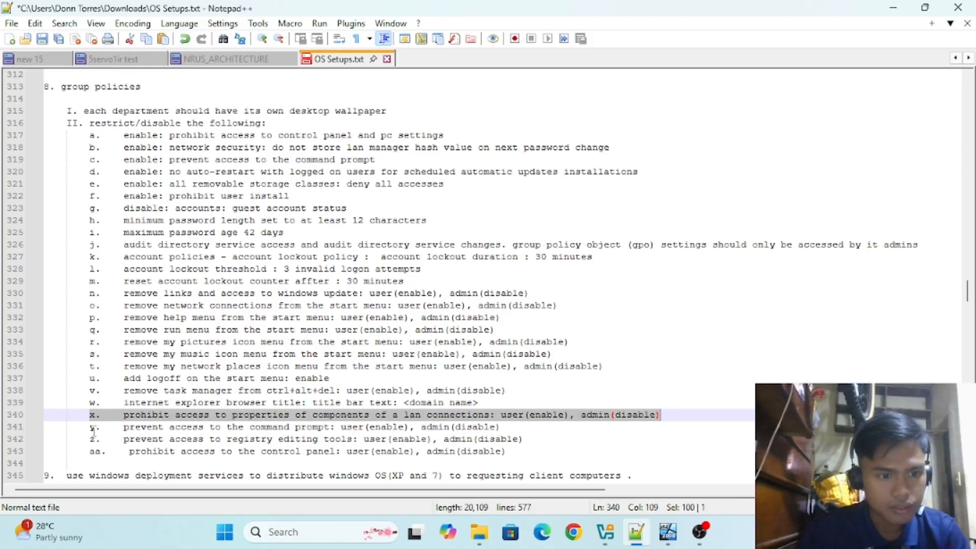
pyautogui.moveTo(85, 428); pyautogui.dragTo(515, 431)
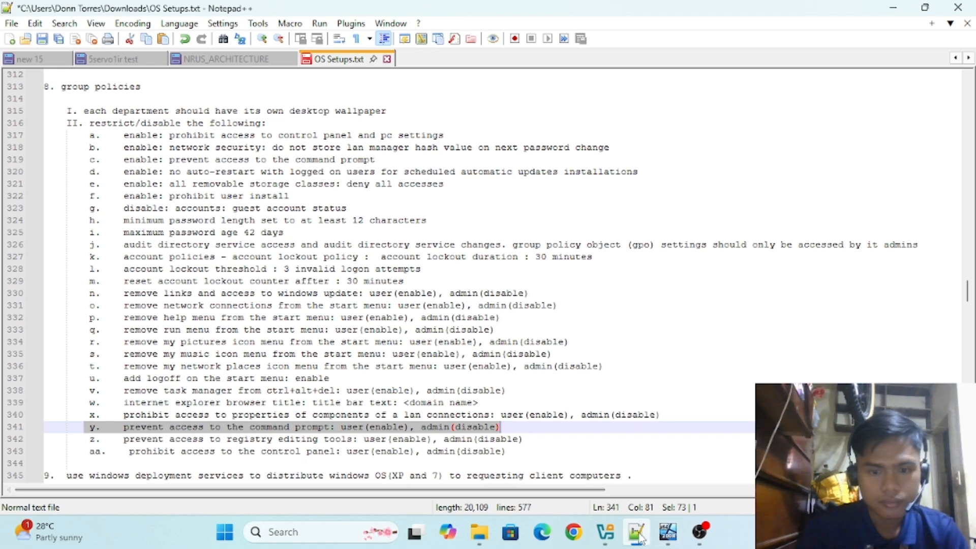
pyautogui.click(668, 531)
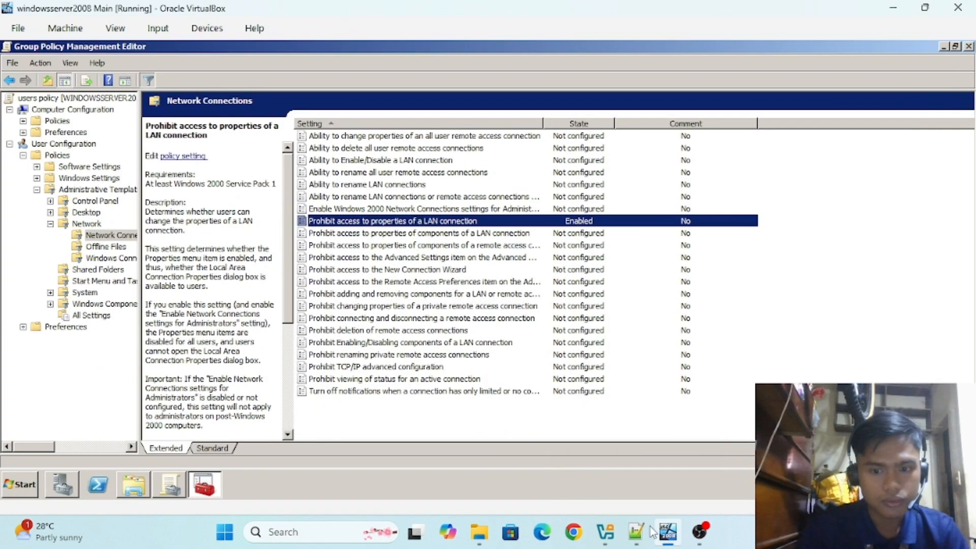
# Close the policy editor, reopen the users policy GPO for editing, and display the System settings under User Configuration Administrative Templates
pyautogui.click(969, 46)
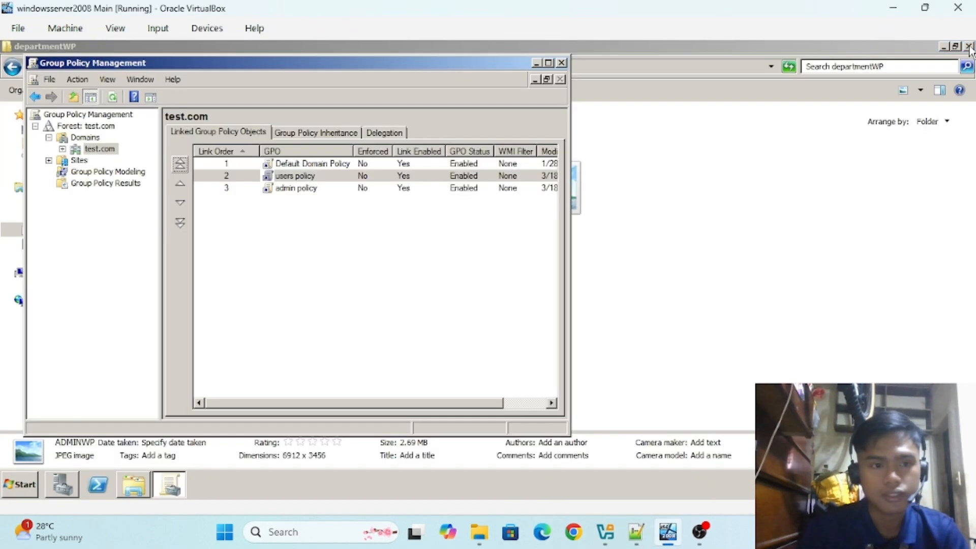
pyautogui.rightClick(283, 177)
pyautogui.click(312, 184)
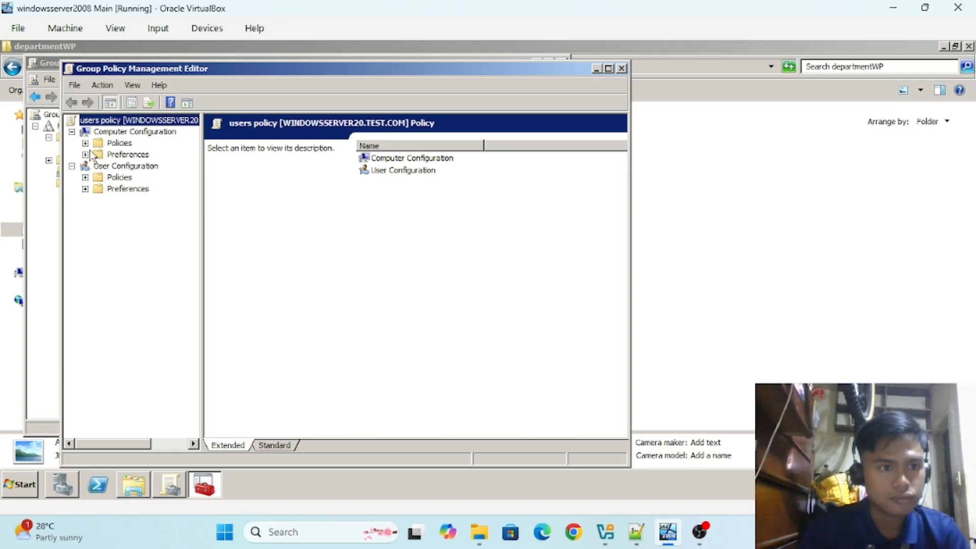
pyautogui.click(85, 177)
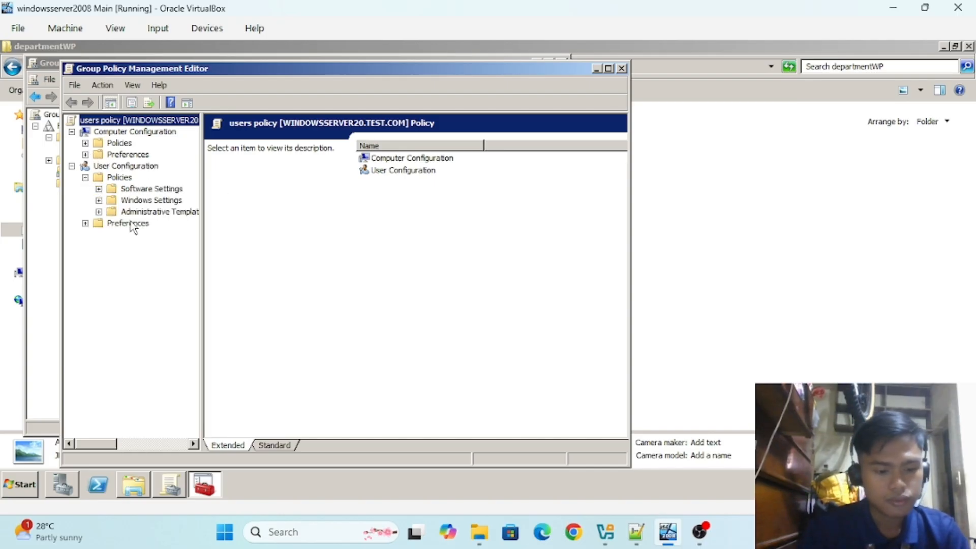
pyautogui.click(99, 212)
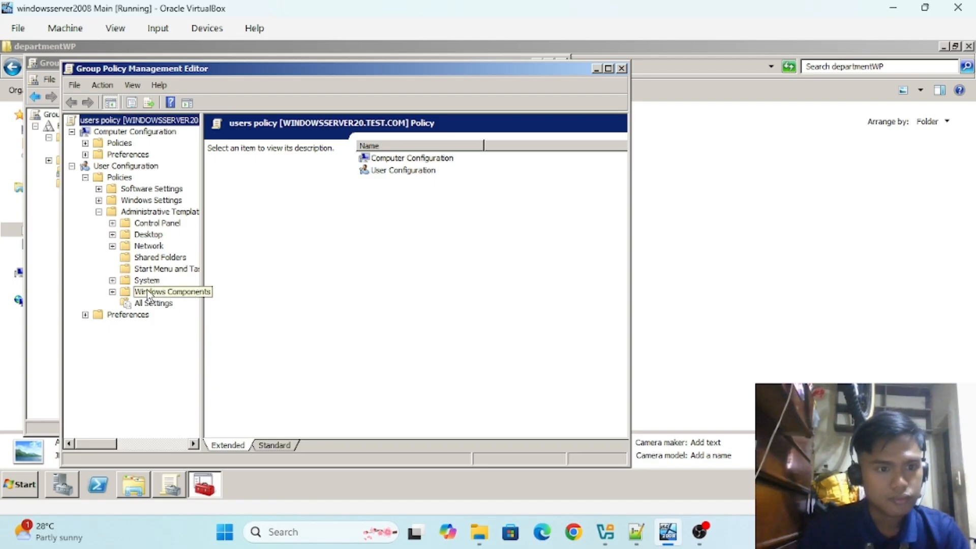
pyautogui.click(136, 283)
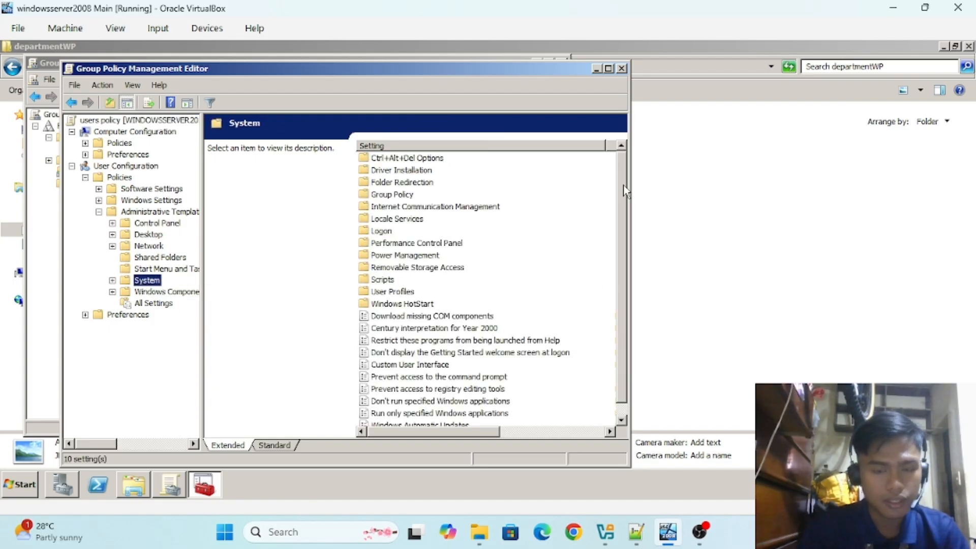
# Set "Prevent access to registry editing tools" to Enabled in the System settings, then apply and confirm
pyautogui.moveTo(624, 179); pyautogui.dragTo(626, 221)
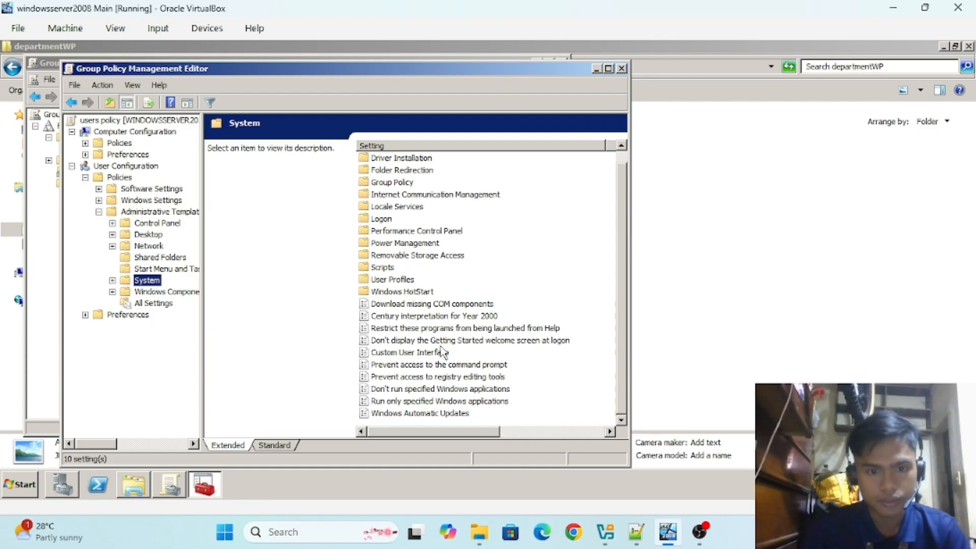
pyautogui.click(400, 381)
pyautogui.rightClick(400, 378)
pyautogui.click(421, 385)
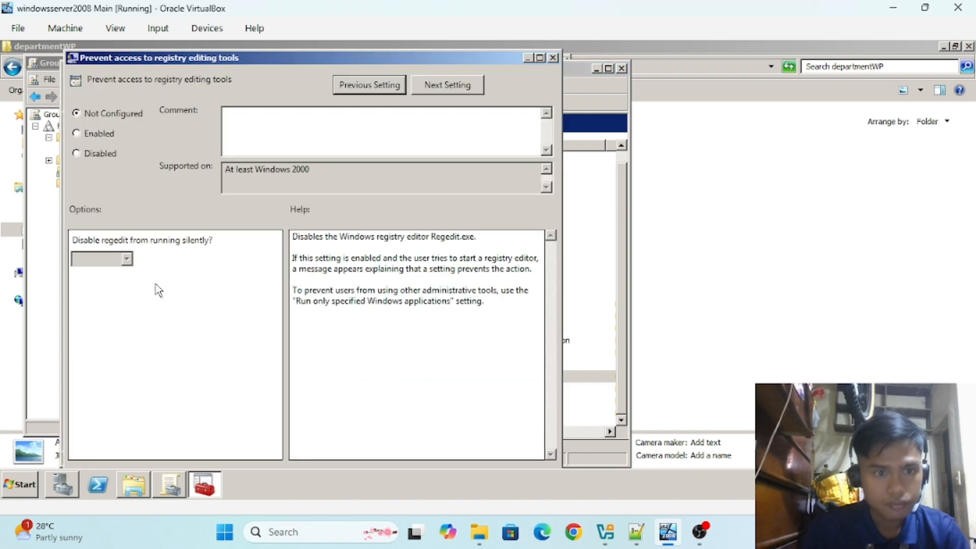
pyautogui.click(77, 133)
pyautogui.click(540, 57)
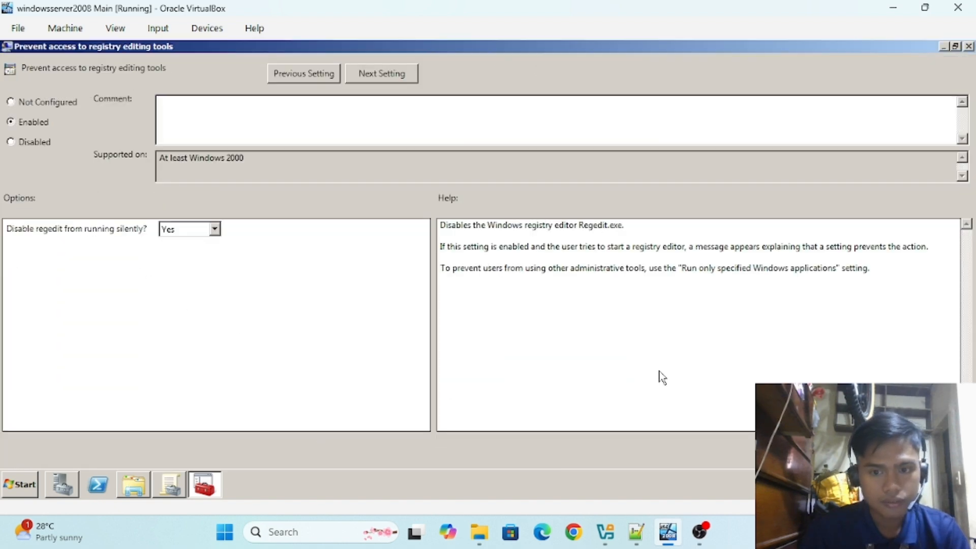
pyautogui.click(939, 451)
pyautogui.click(817, 451)
pyautogui.click(303, 393)
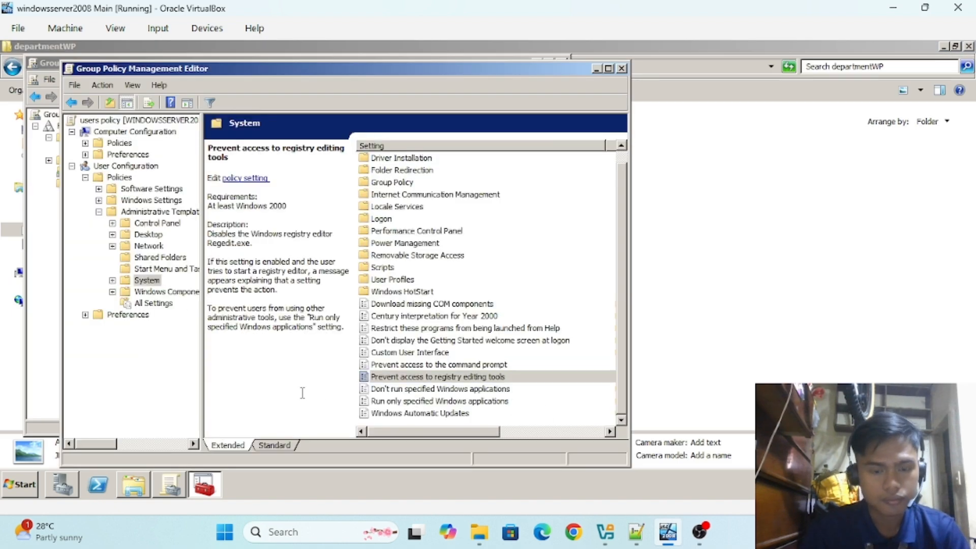
# Highlight item z on preventing access to registry editing tools in the Notepad++ notes, recheck it, and return to the virtual machine
pyautogui.click(636, 531)
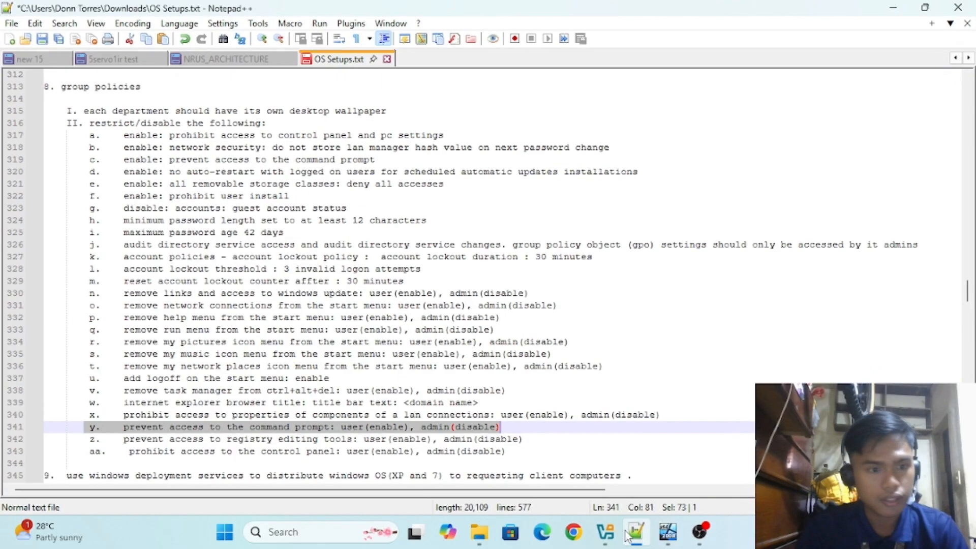
pyautogui.moveTo(89, 439); pyautogui.dragTo(537, 439)
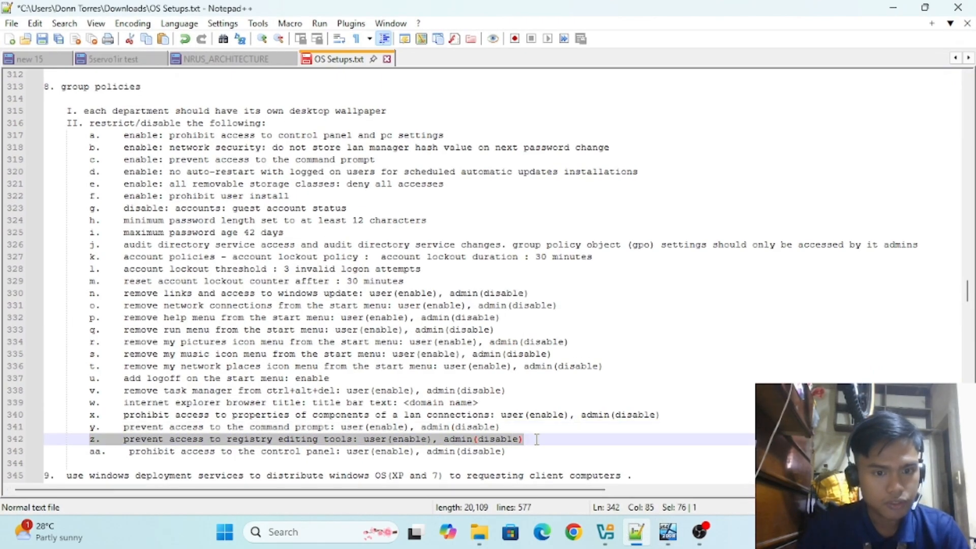
pyautogui.click(667, 532)
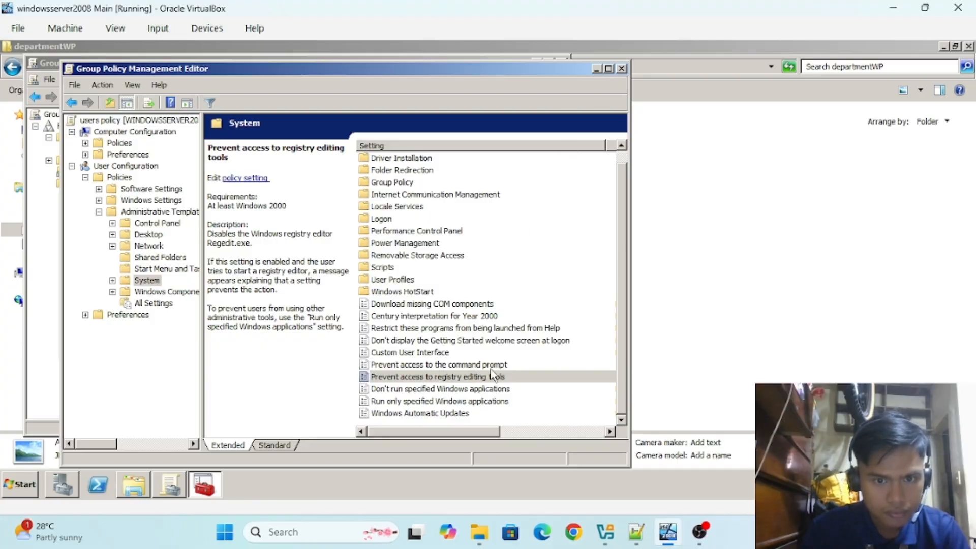
pyautogui.click(636, 533)
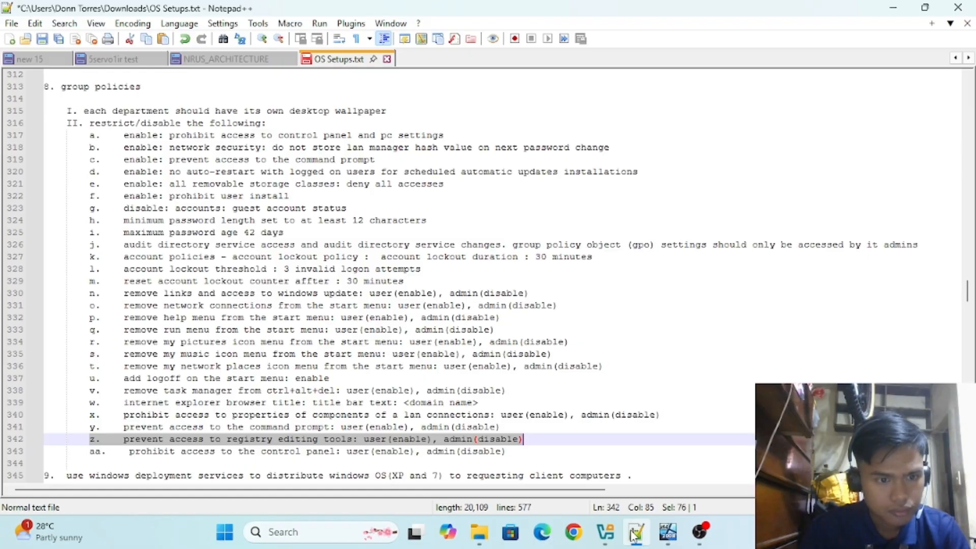
pyautogui.click(664, 534)
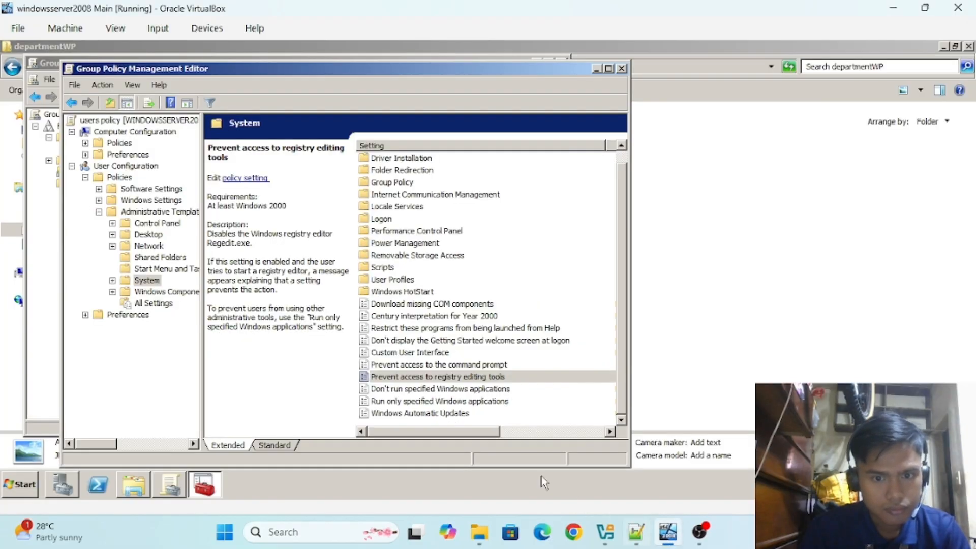
# Reopen the "Prevent access to registry editing tools" setting to check its state, and close it
pyautogui.rightClick(442, 377)
pyautogui.click(467, 389)
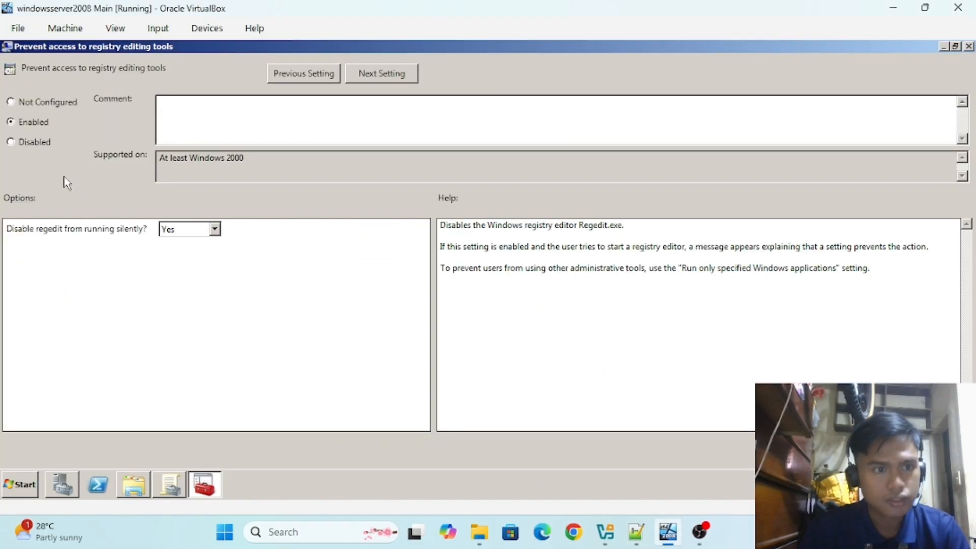
pyautogui.click(968, 47)
# Open the "Prevent access to the command prompt" setting to check its state, close it, and reselect the registry editing tools setting
pyautogui.click(460, 364)
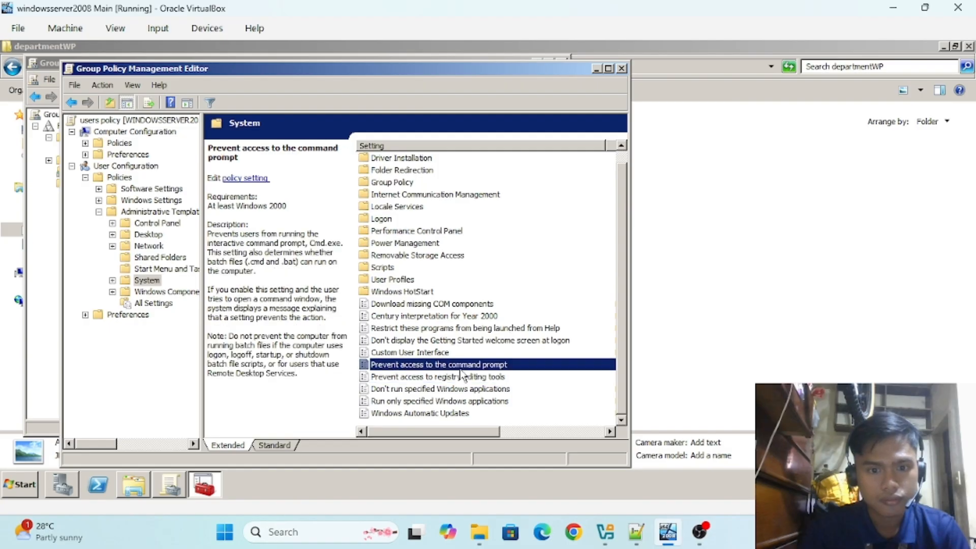
pyautogui.rightClick(460, 364)
pyautogui.click(470, 375)
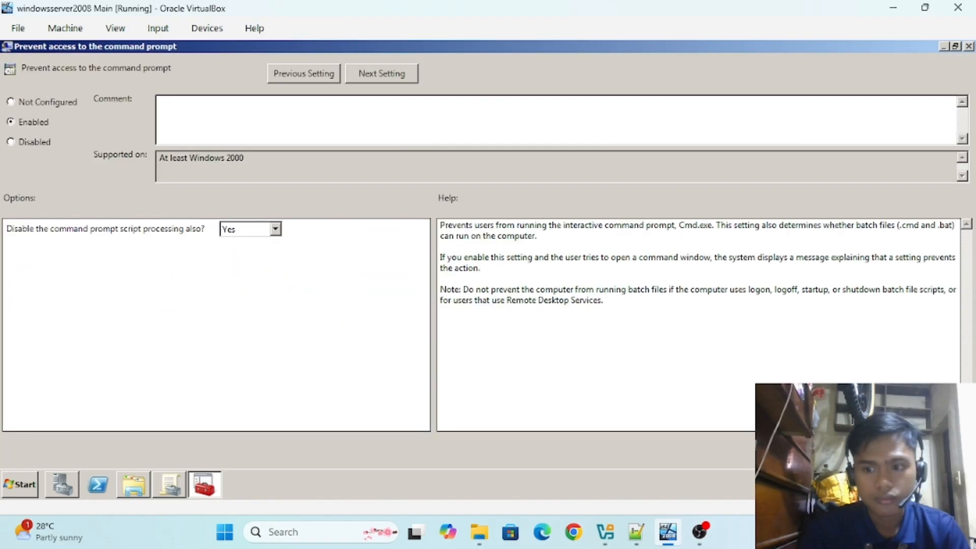
pyautogui.click(824, 450)
pyautogui.click(447, 377)
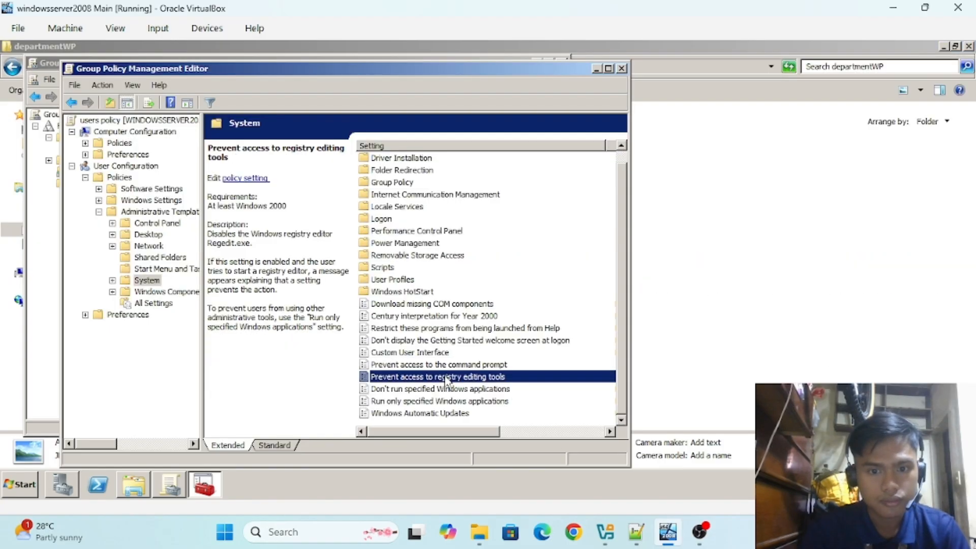
# Review the group policies list through item aa in the Notepad++ notes, and return to the virtual machine
pyautogui.click(669, 531)
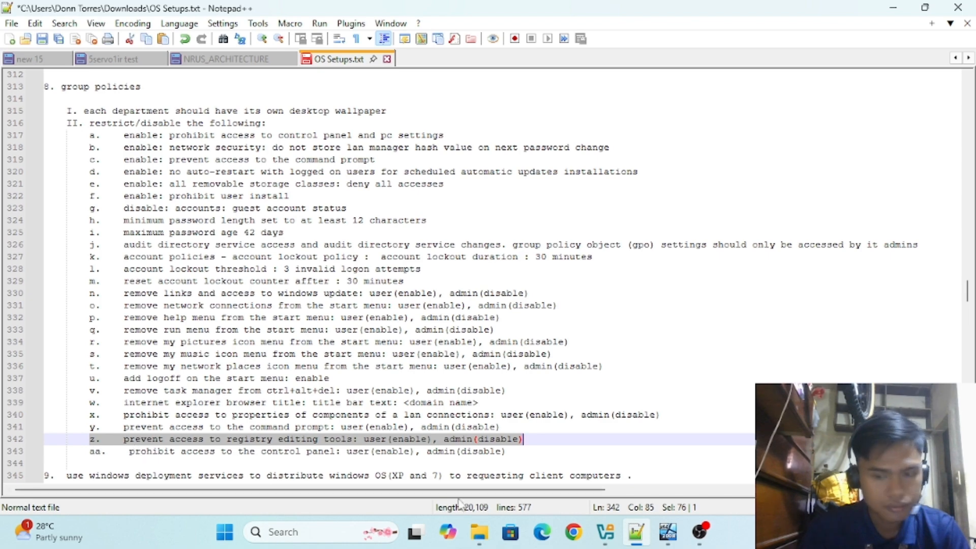
pyautogui.click(81, 453)
pyautogui.scroll(-7, 386, 425)
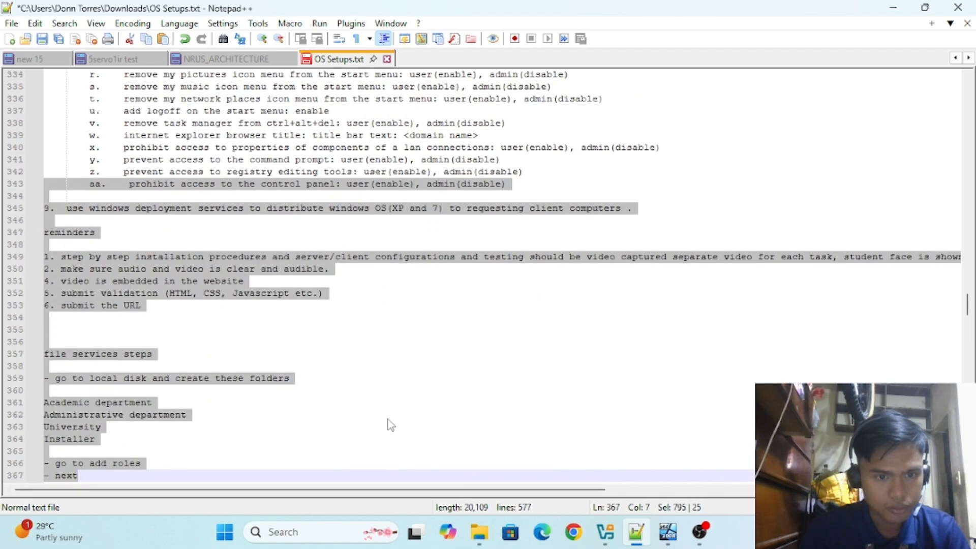
pyautogui.click(375, 236)
pyautogui.scroll(2, 966, 83)
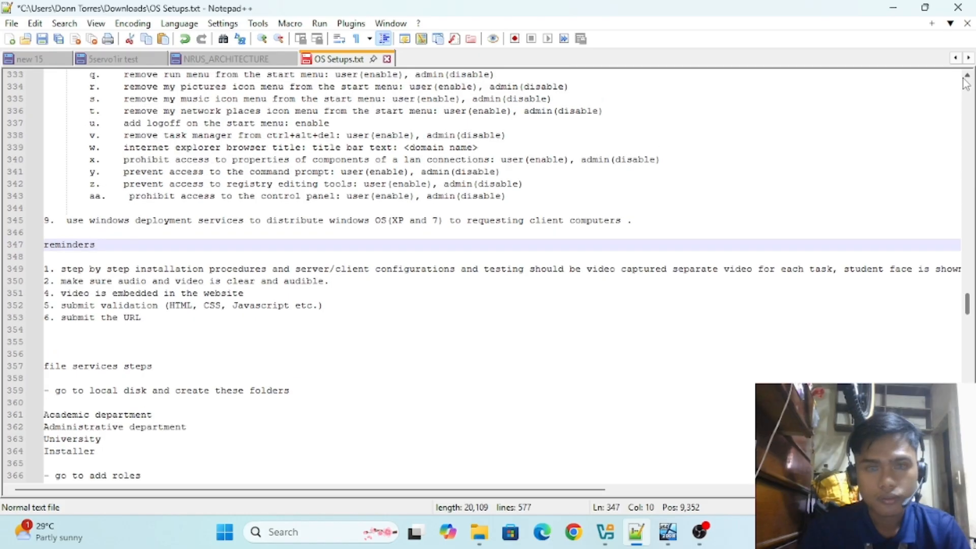
pyautogui.scroll(5, 966, 83)
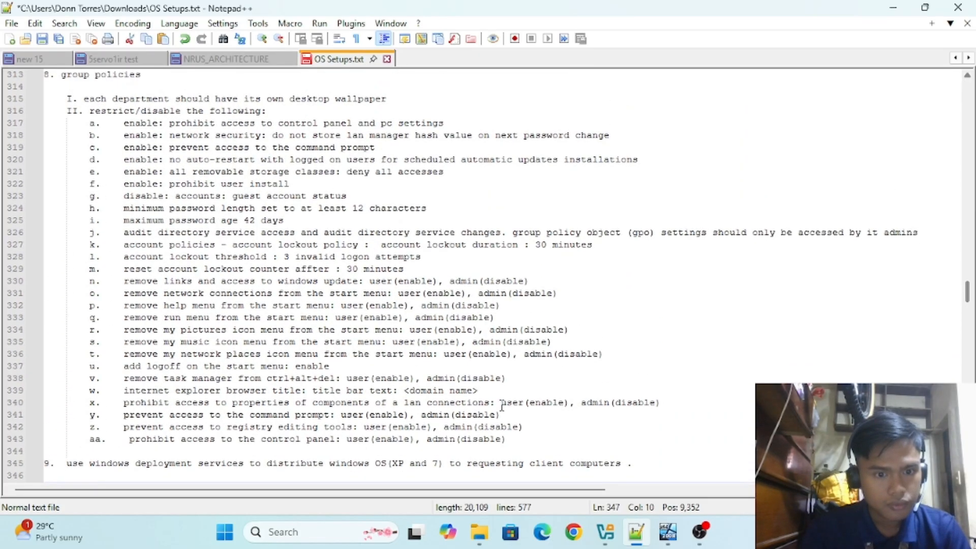
pyautogui.click(667, 532)
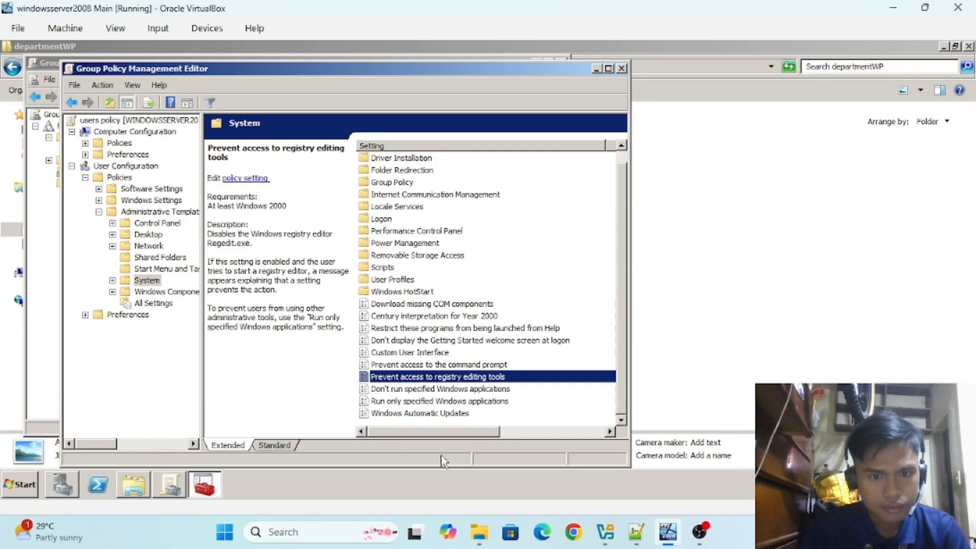
pyautogui.click(667, 534)
pyautogui.click(666, 539)
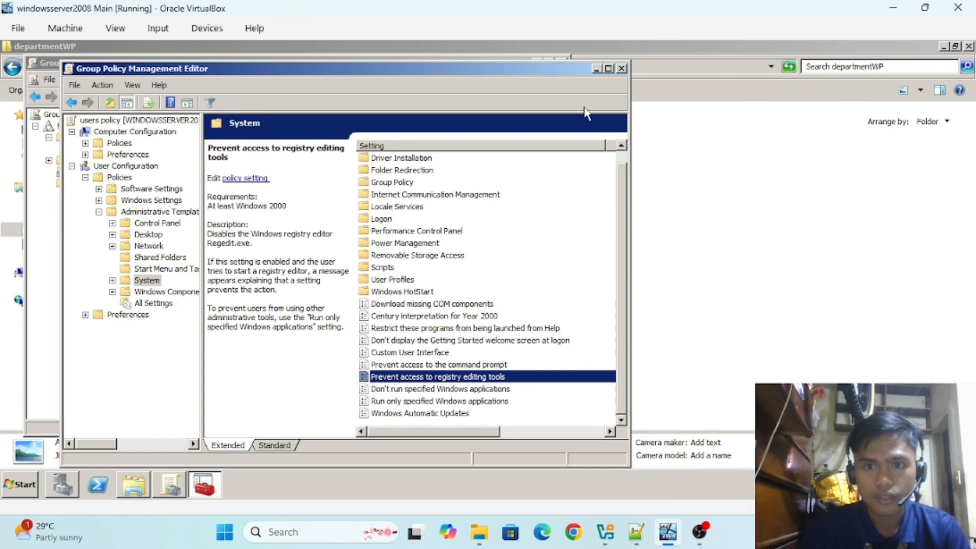
# Close the policy editor, reopen the users policy GPO for editing, and display the Control Panel settings under User Configuration Administrative Templates
pyautogui.click(621, 68)
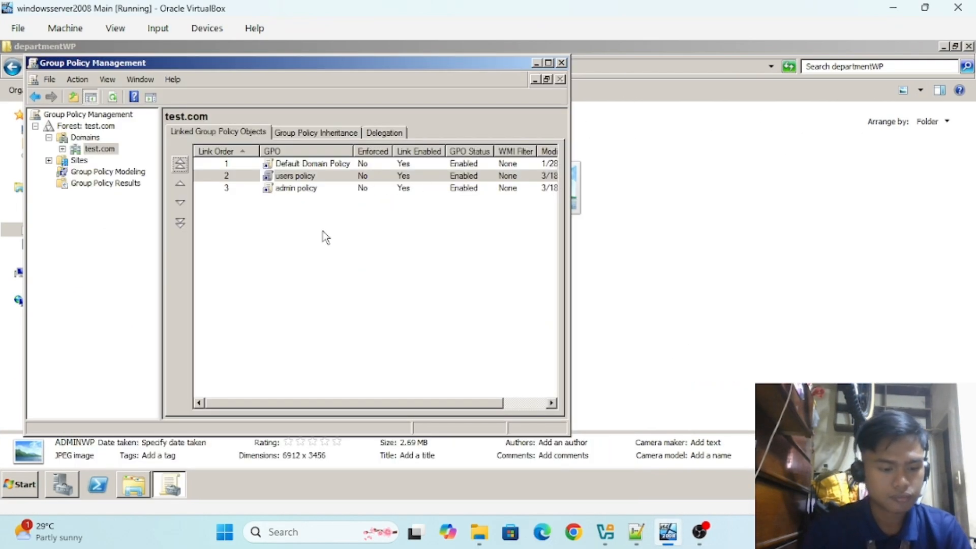
pyautogui.rightClick(267, 176)
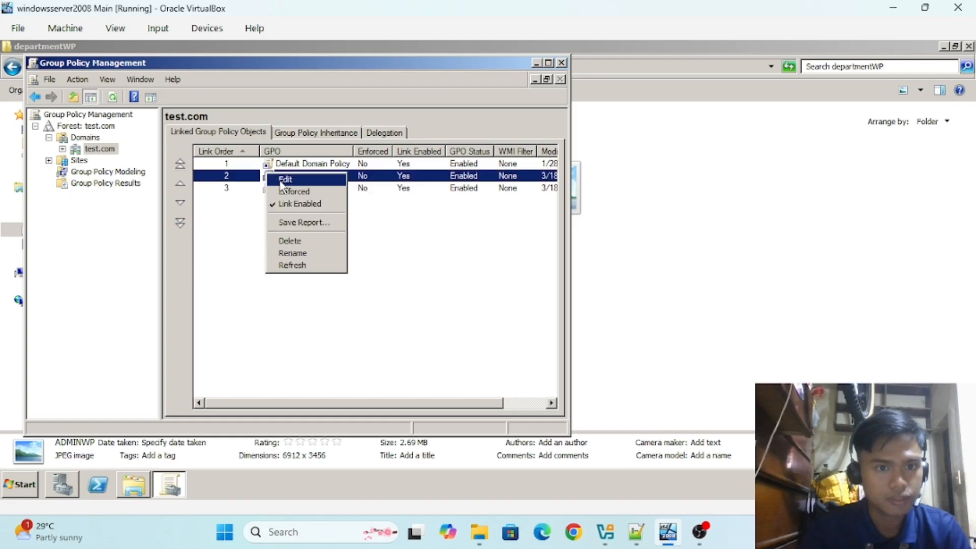
pyautogui.click(280, 181)
pyautogui.click(85, 177)
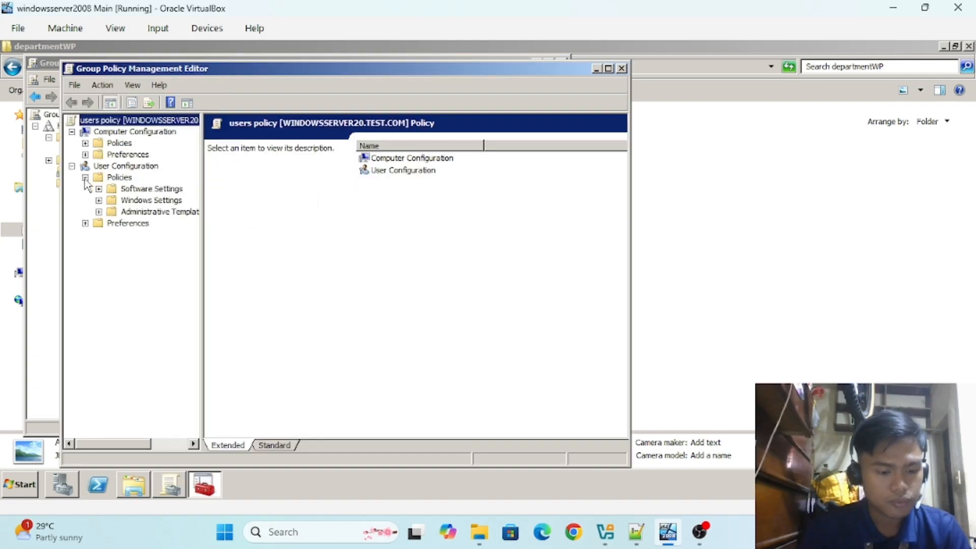
pyautogui.click(99, 212)
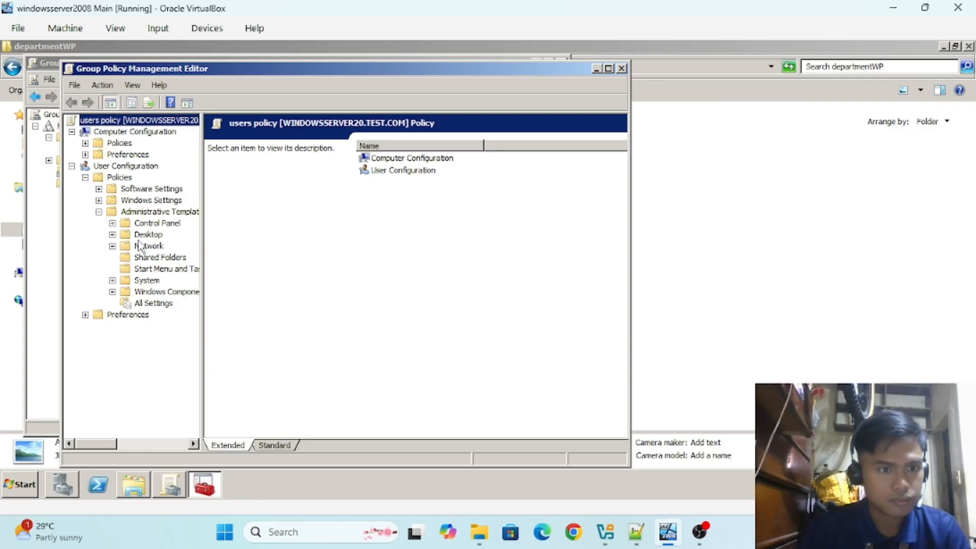
pyautogui.click(140, 225)
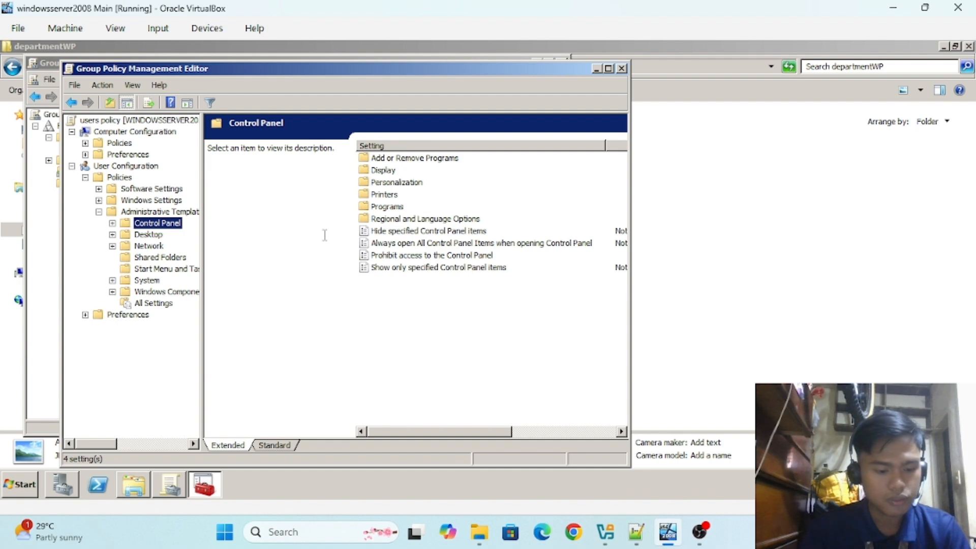
# Open "Prohibit access to the Control Panel", check its Enabled option against item aa in the notes, and close the setting
pyautogui.click(404, 257)
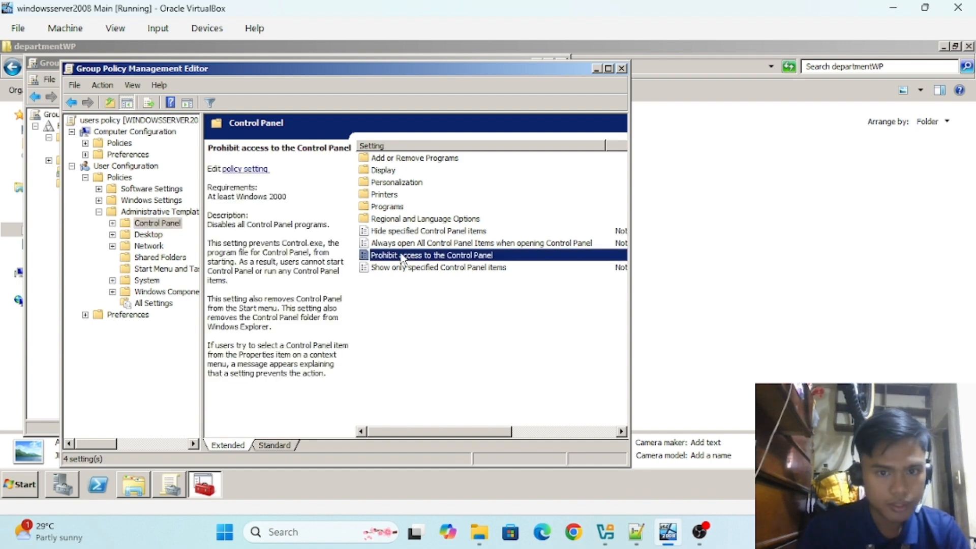
pyautogui.rightClick(407, 257)
pyautogui.click(412, 261)
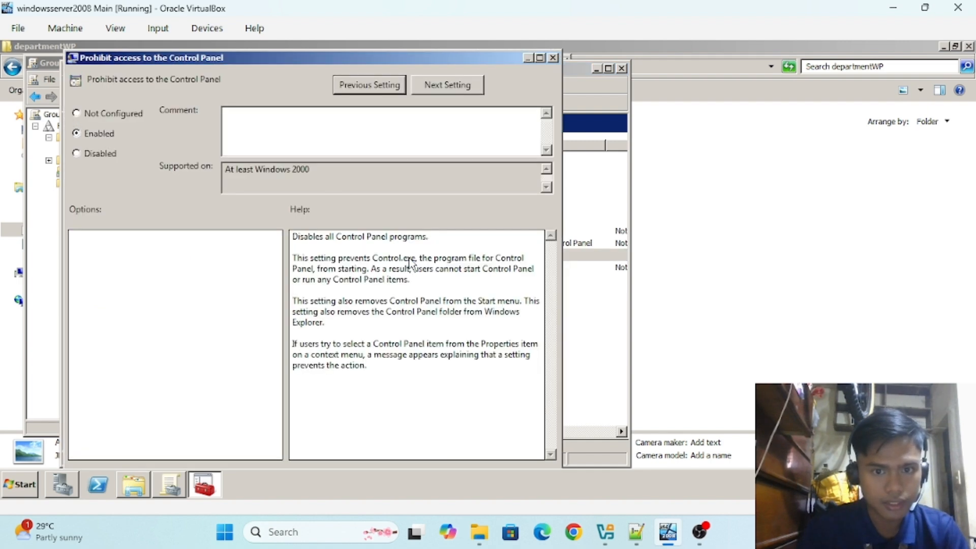
pyautogui.click(77, 134)
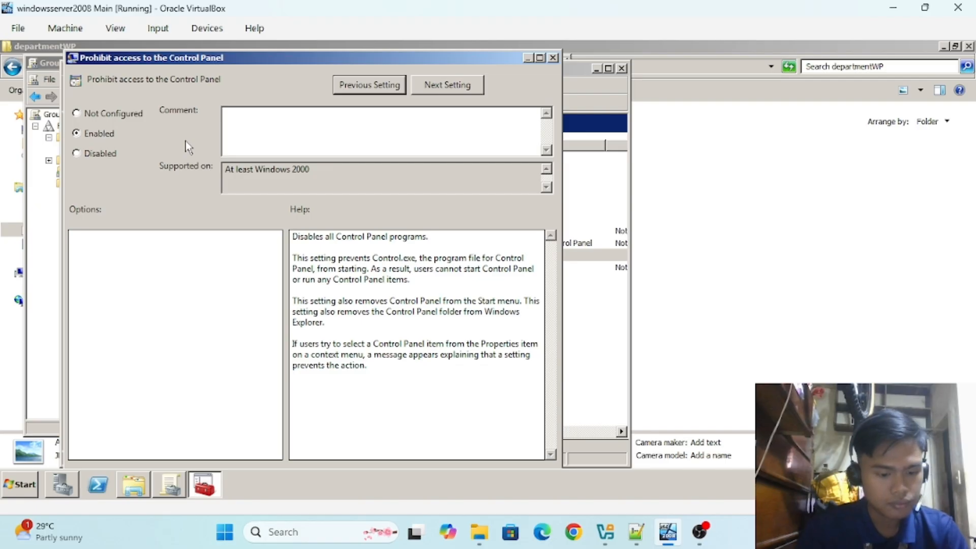
pyautogui.click(636, 531)
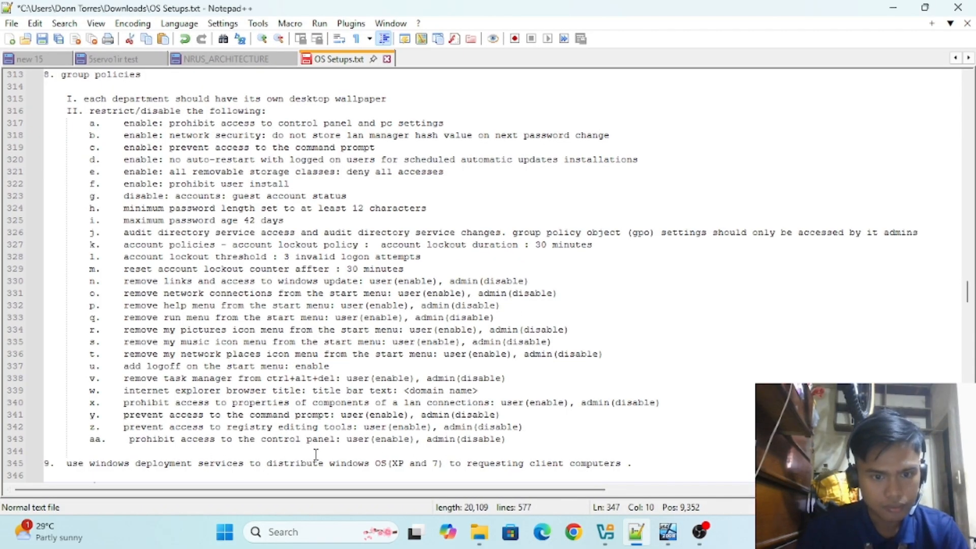
pyautogui.click(668, 531)
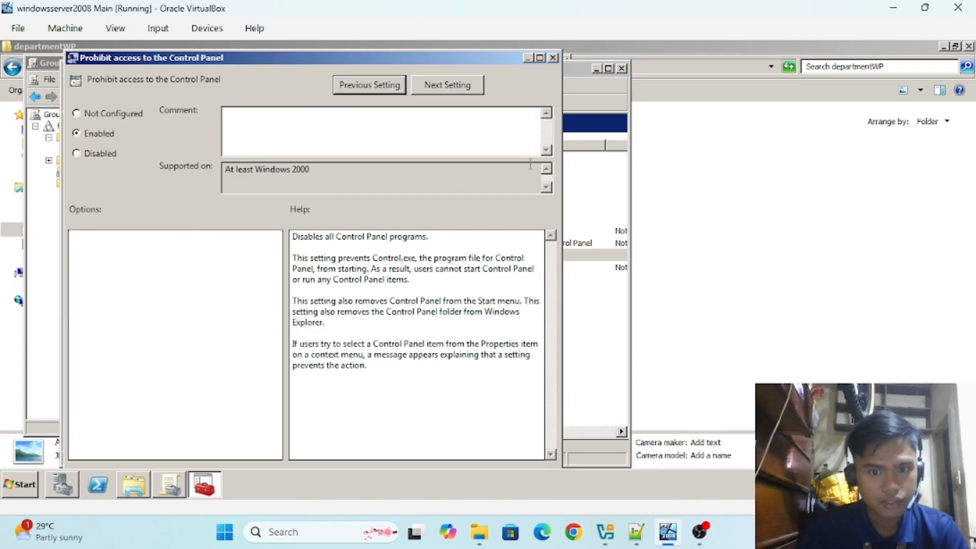
pyautogui.click(553, 57)
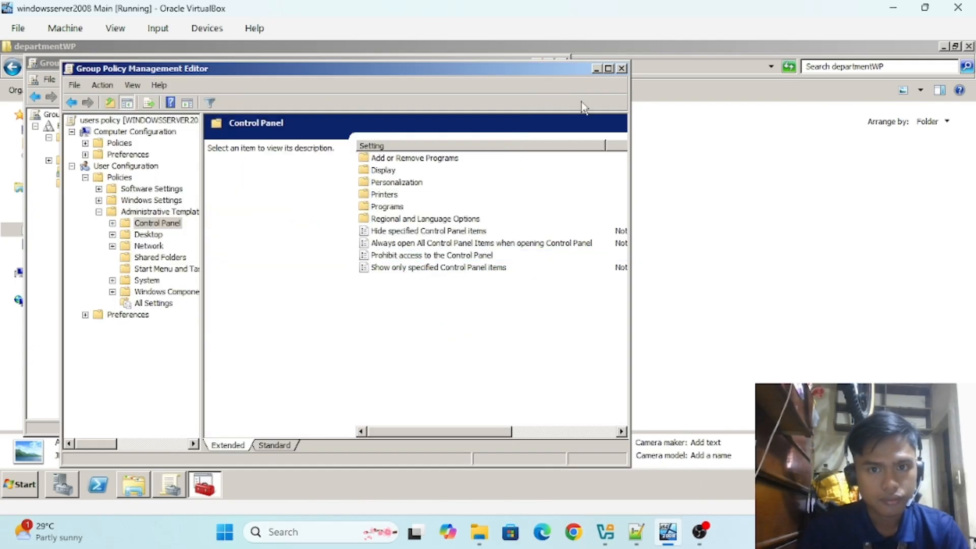
# Close the policy editor, highlight item n on removing Windows Update links in the Notepad++ notes, and return to the virtual machine
pyautogui.click(621, 69)
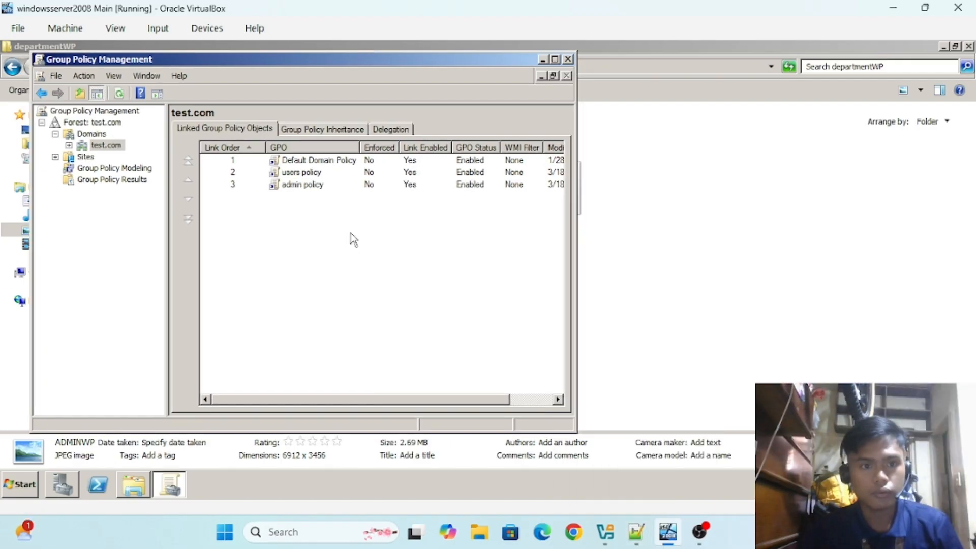
pyautogui.click(637, 534)
pyautogui.click(89, 260)
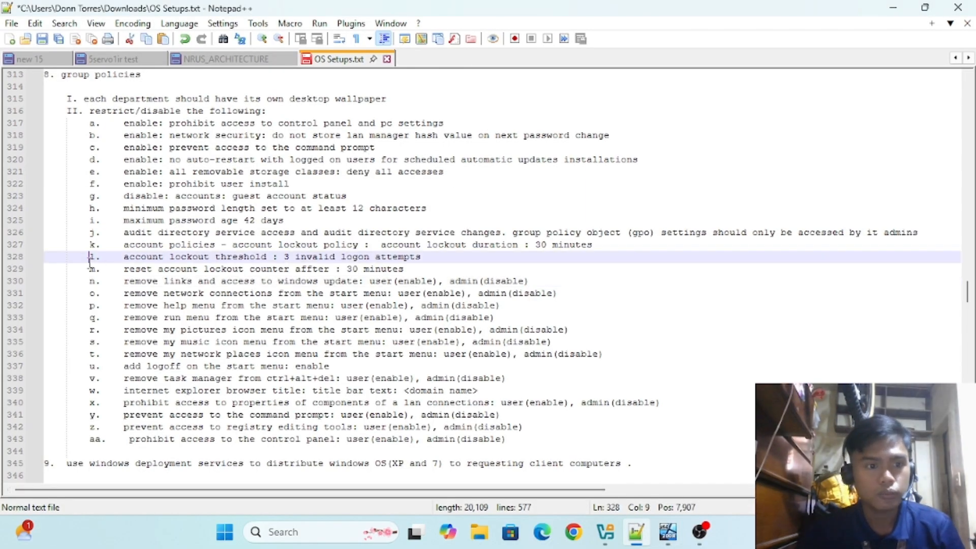
pyautogui.click(87, 279)
pyautogui.moveTo(87, 280); pyautogui.dragTo(547, 280)
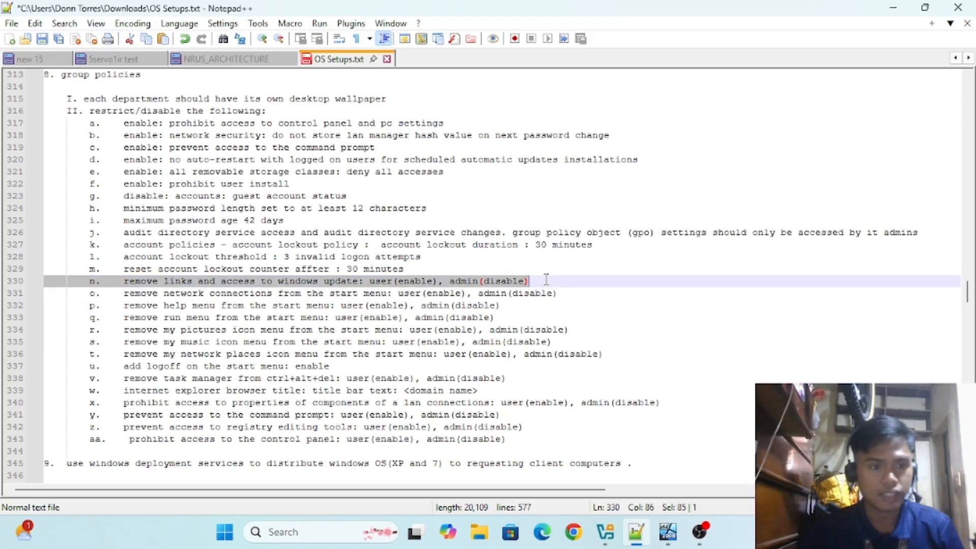
pyautogui.click(546, 279)
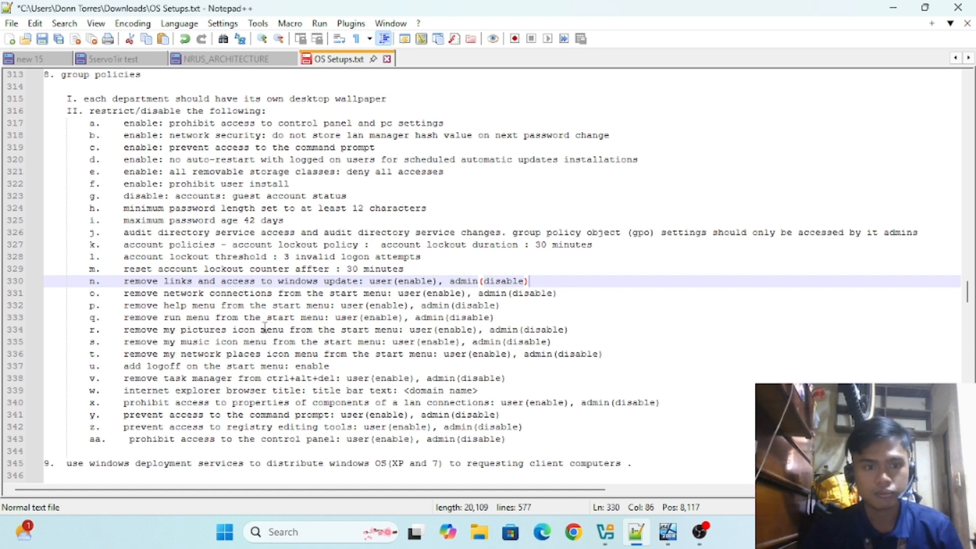
pyautogui.click(670, 532)
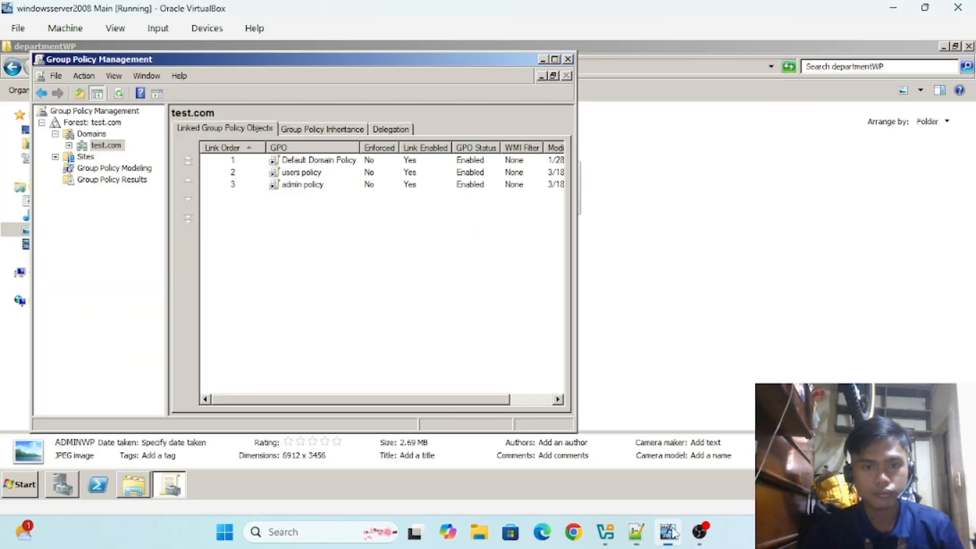
pyautogui.click(642, 535)
pyautogui.click(668, 532)
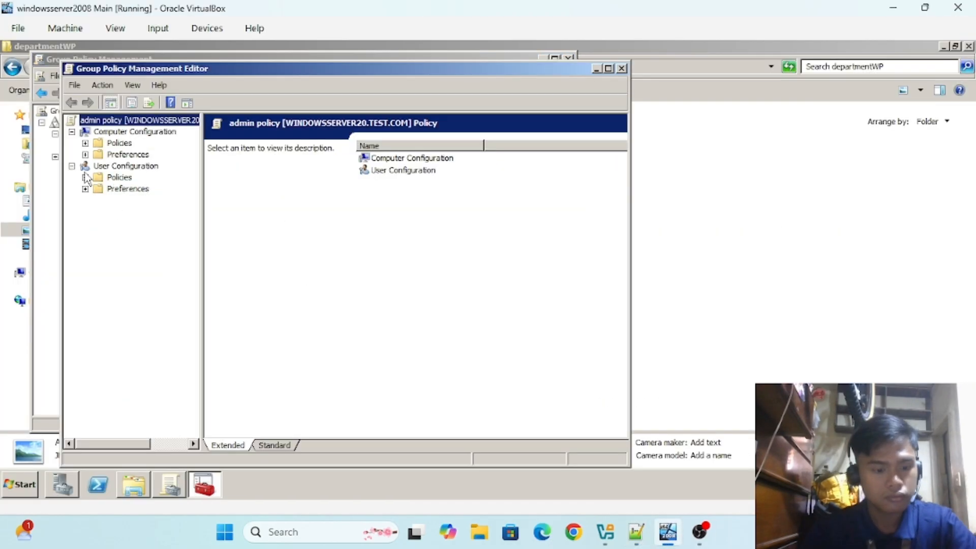
# Open the admin policy GPO for editing and browse the Windows Components folders under User Configuration Administrative Templates
pyautogui.click(85, 176)
pyautogui.click(99, 212)
pyautogui.moveTo(261, 241); pyautogui.dragTo(270, 356)
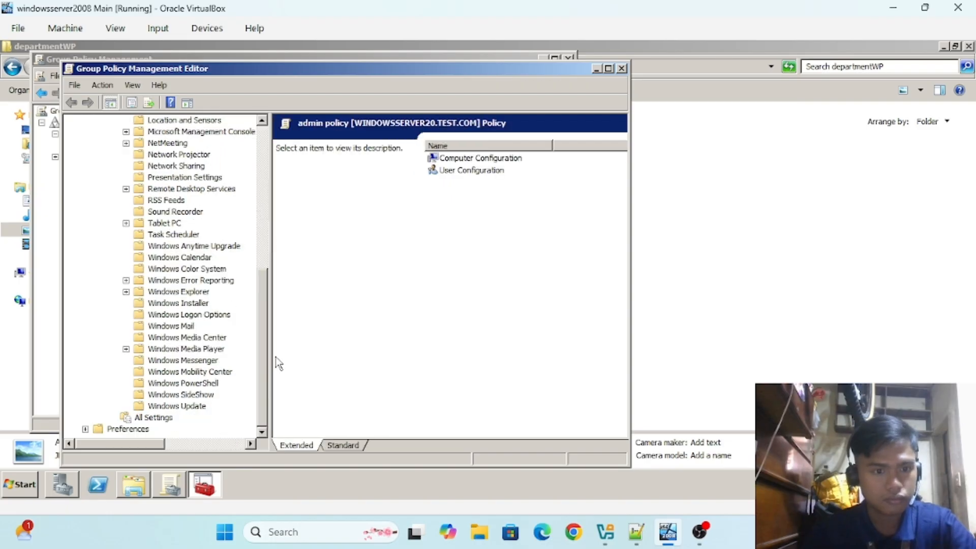
pyautogui.doubleClick(509, 182)
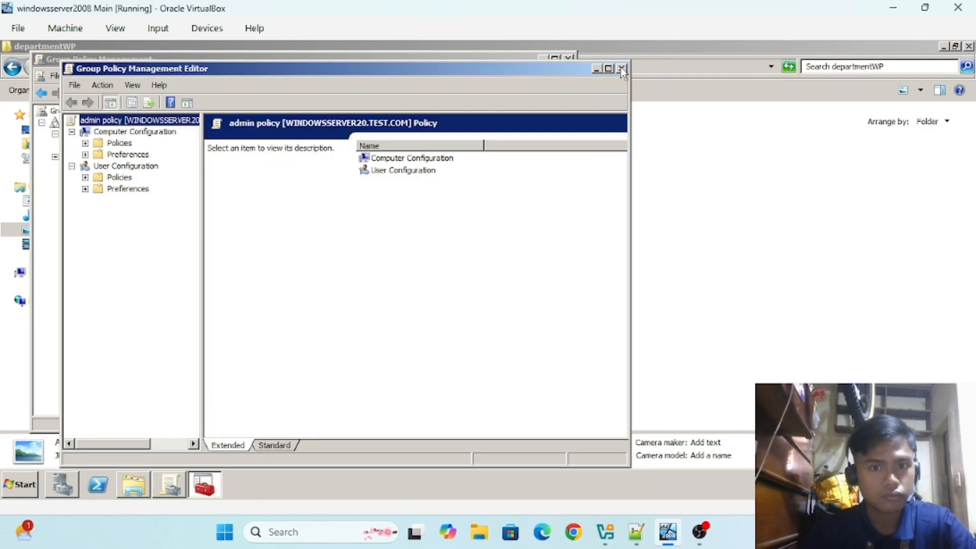
# Display the admin policy's Start Menu and Taskbar settings, then open and close "Remove Help menu from Start Menu"
pyautogui.click(85, 177)
pyautogui.click(99, 211)
pyautogui.click(161, 268)
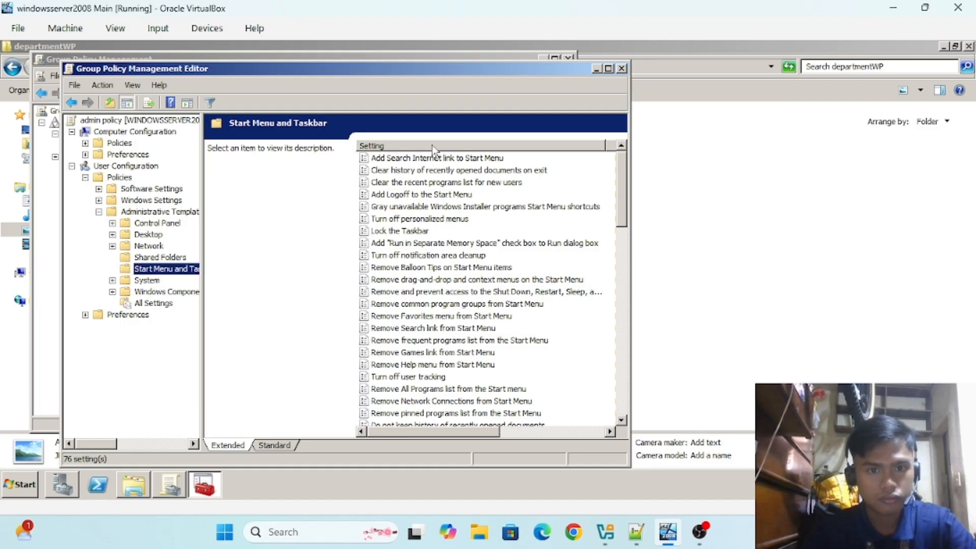
pyautogui.scroll(-4, 433, 149)
pyautogui.doubleClick(448, 345)
pyautogui.press('Escape')
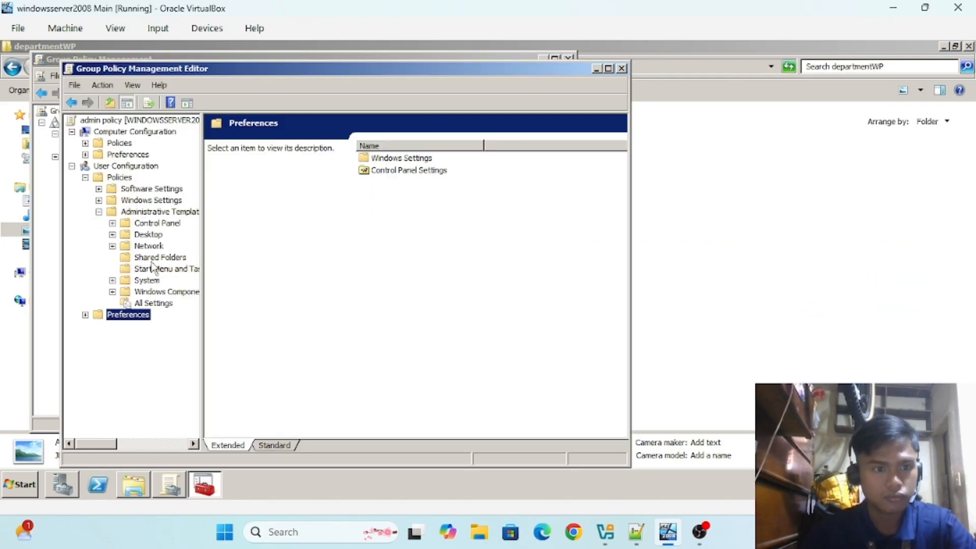
pyautogui.click(160, 269)
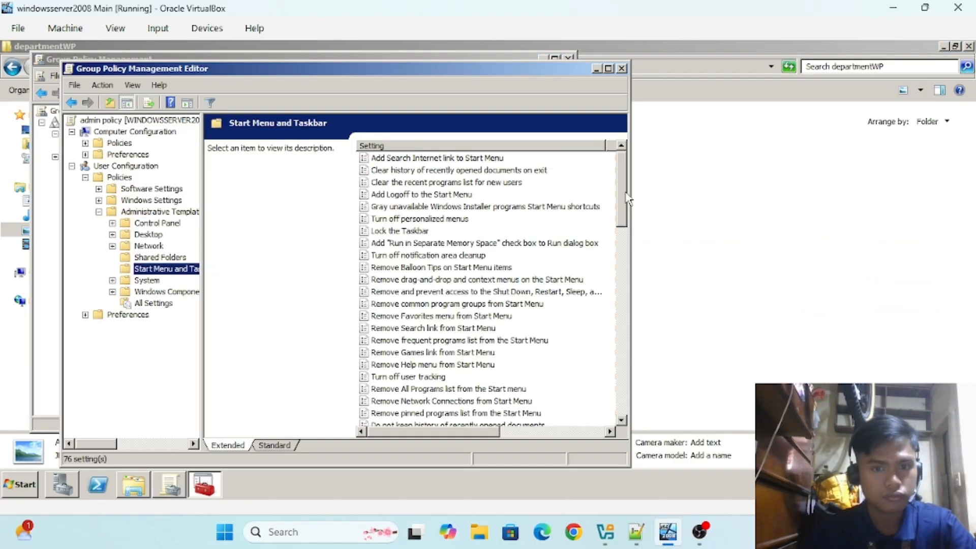
pyautogui.doubleClick(471, 365)
pyautogui.click(606, 54)
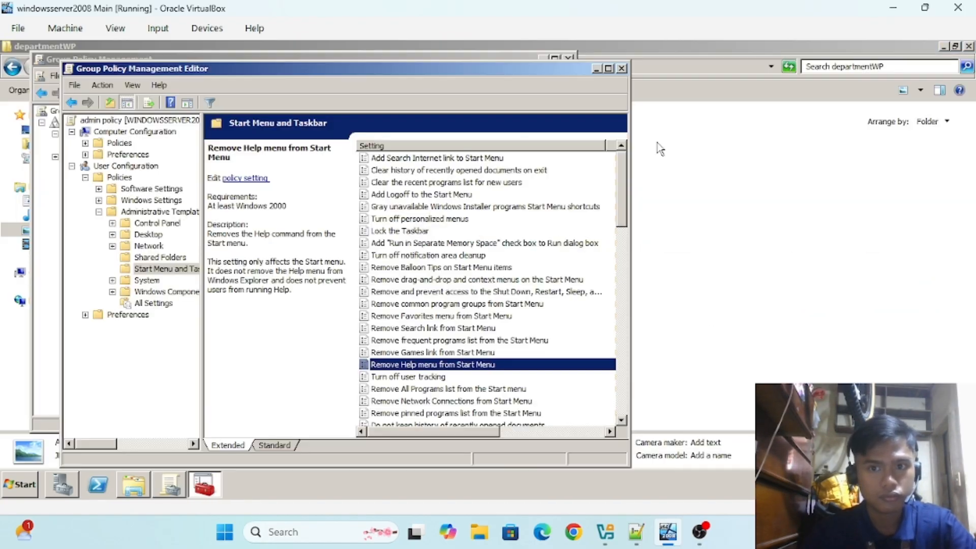
# Sort the Start Menu and Taskbar settings by name, and open and close the Pictures icon and Music icon removal settings
pyautogui.click(407, 146)
pyautogui.moveTo(622, 165); pyautogui.dragTo(620, 353)
pyautogui.doubleClick(447, 377)
pyautogui.click(969, 47)
pyautogui.doubleClick(436, 243)
pyautogui.click(814, 452)
pyautogui.doubleClick(427, 207)
pyautogui.click(813, 452)
# Recheck the Notepad++ notes and select the "Remove Network icon from Start Menu" setting in the admin policy
pyautogui.click(636, 532)
pyautogui.click(668, 533)
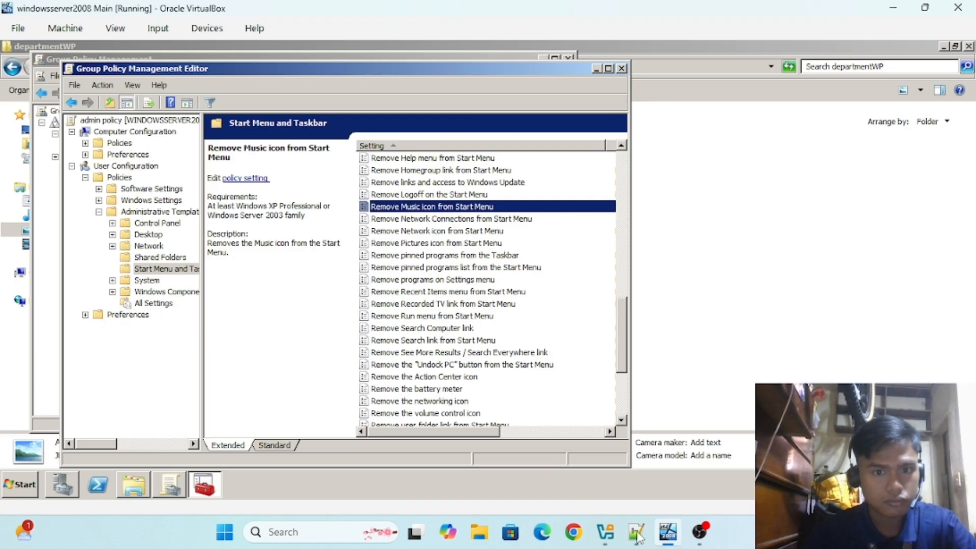
pyautogui.press('Down')
pyautogui.press('Down')
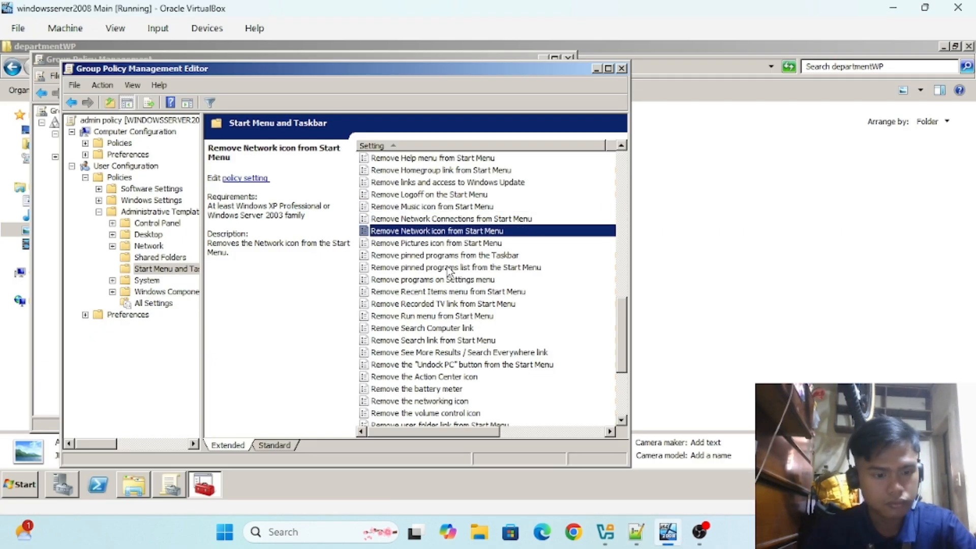
# Browse the admin policy's Network and Offline Files folders, and return to the Start Menu and Taskbar settings
pyautogui.click(149, 246)
pyautogui.doubleClick(407, 158)
pyautogui.click(178, 269)
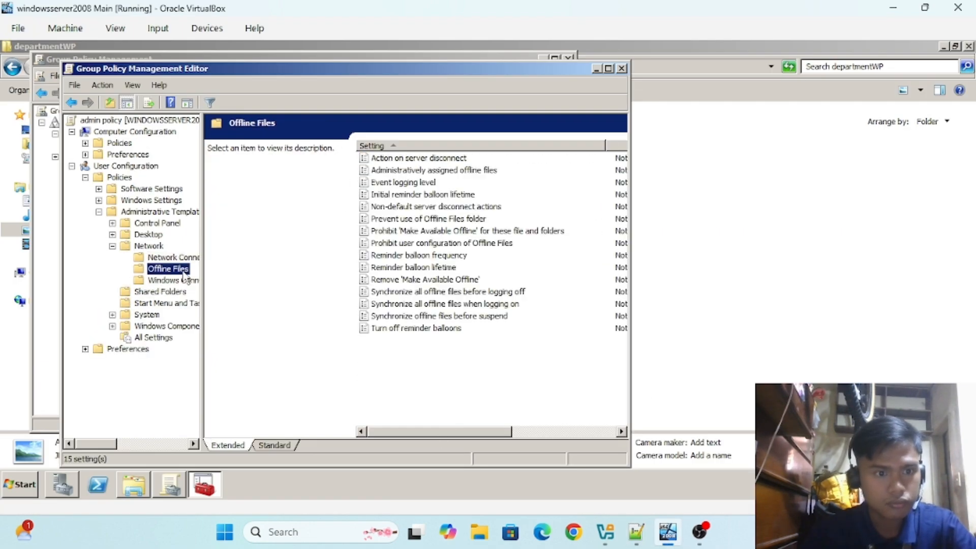
pyautogui.click(113, 246)
pyautogui.click(167, 269)
pyautogui.moveTo(622, 174)
pyautogui.mouseDown()
pyautogui.moveTo(621, 322)
pyautogui.moveTo(620, 176)
pyautogui.mouseUp()
pyautogui.click(508, 243)
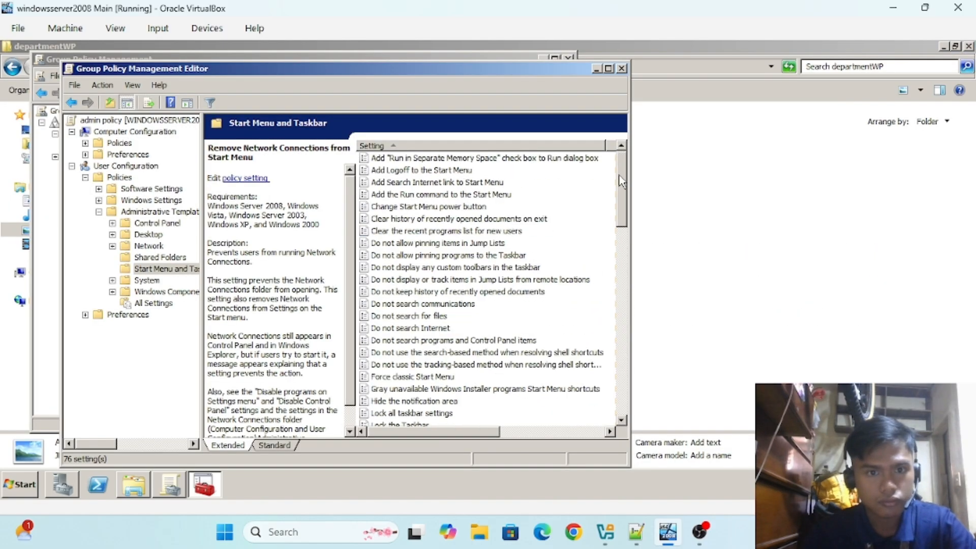
# Open "Add Logoff to the Start Menu" in the admin policy and check its requirement in the OS Setups.txt notes
pyautogui.doubleClick(421, 170)
pyautogui.click(969, 47)
pyautogui.click(636, 532)
pyautogui.click(668, 532)
pyautogui.doubleClick(421, 170)
pyautogui.click(968, 46)
pyautogui.click(636, 532)
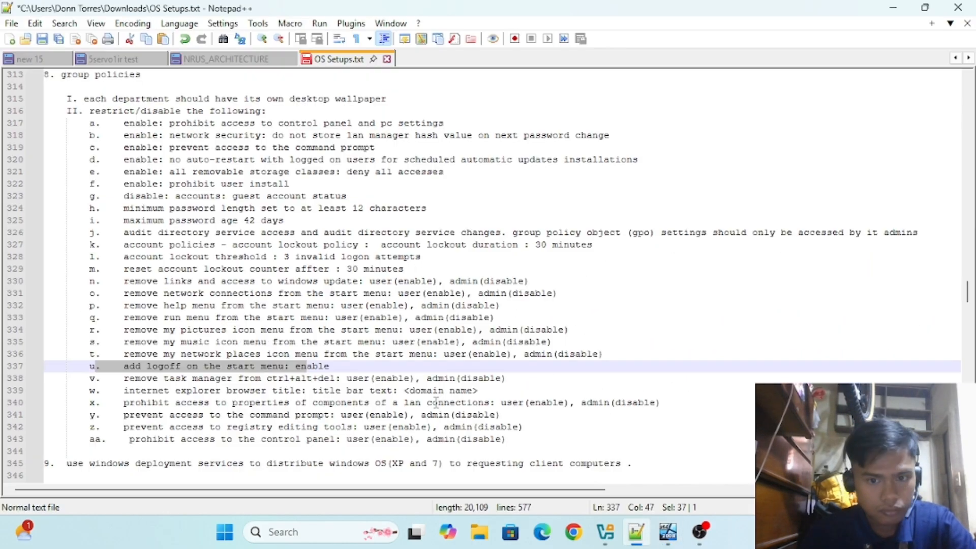
pyautogui.press('Down')
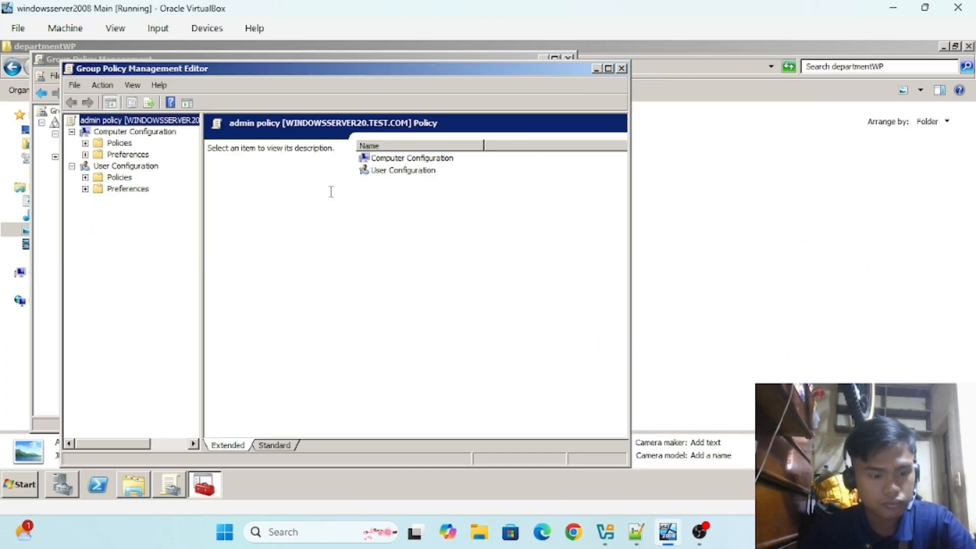
# Set "Remove Task Manager" to Disabled in the System settings of the admin policy's user Administrative Templates
pyautogui.click(86, 177)
pyautogui.click(99, 212)
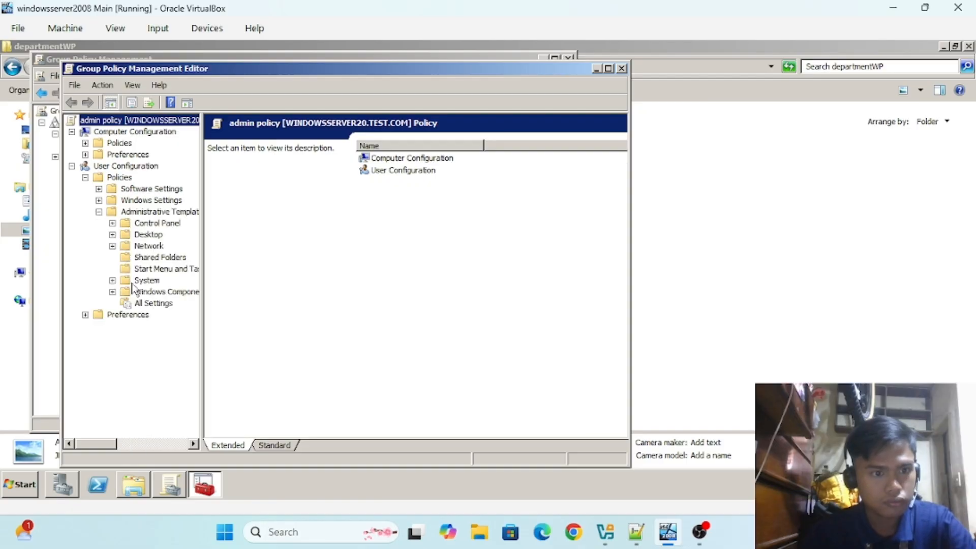
pyautogui.click(112, 291)
pyautogui.moveTo(202, 244); pyautogui.dragTo(269, 185)
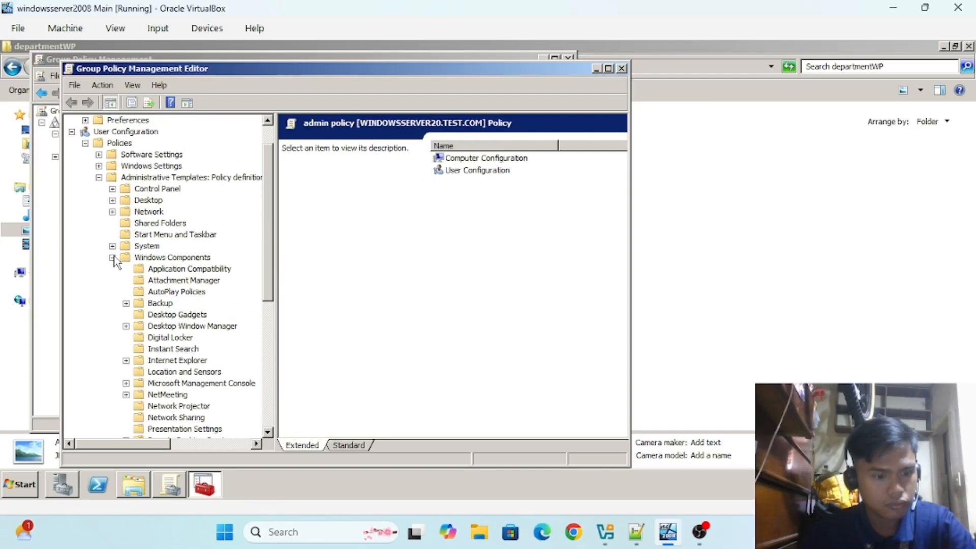
pyautogui.click(112, 258)
pyautogui.click(147, 280)
pyautogui.moveTo(623, 289); pyautogui.dragTo(627, 306)
pyautogui.click(113, 280)
pyautogui.click(184, 291)
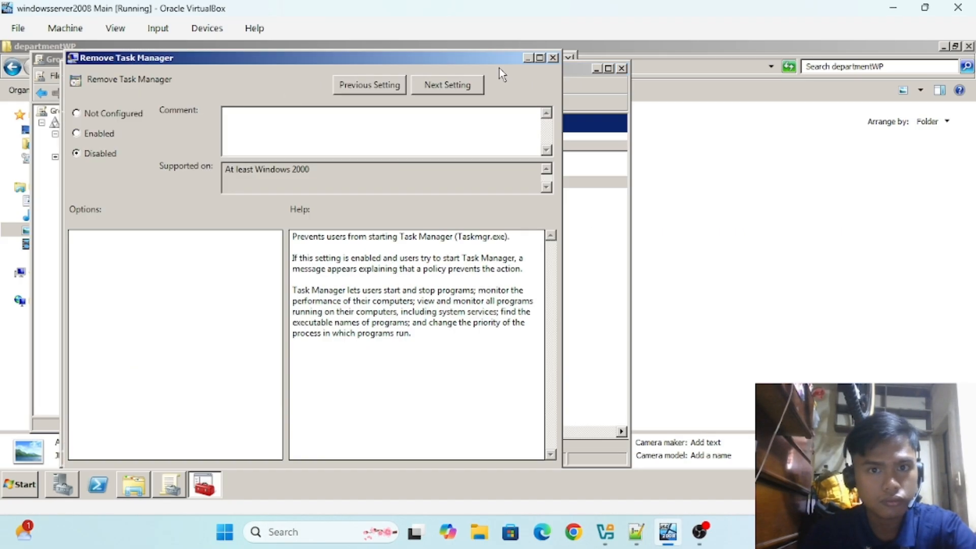
pyautogui.click(499, 69)
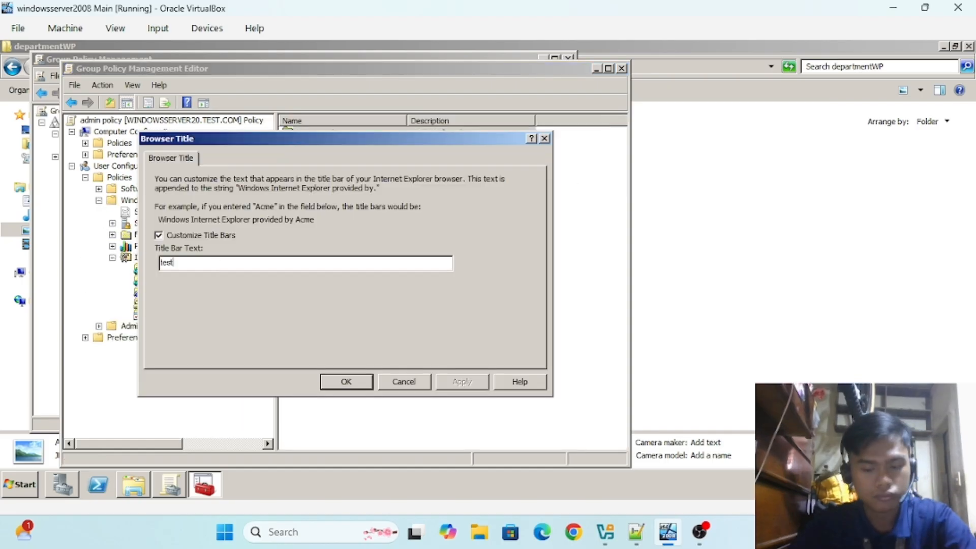
# Customize the admin policy's Internet Explorer browser title with the title bar text "test"
pyautogui.click(337, 382)
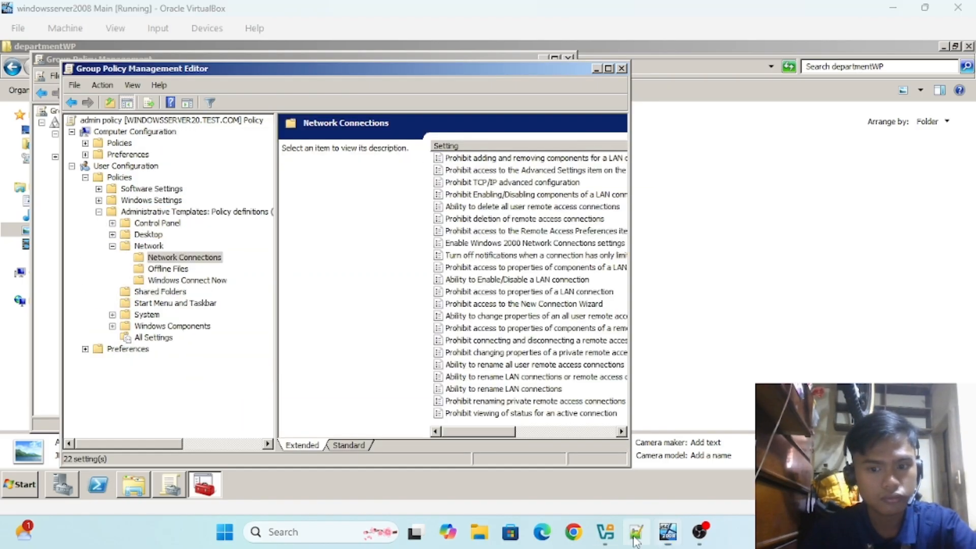
# Check the notes against the Network Connections setting "Prohibit access to properties of a LAN connection" and collapse the Network folder
pyautogui.click(636, 531)
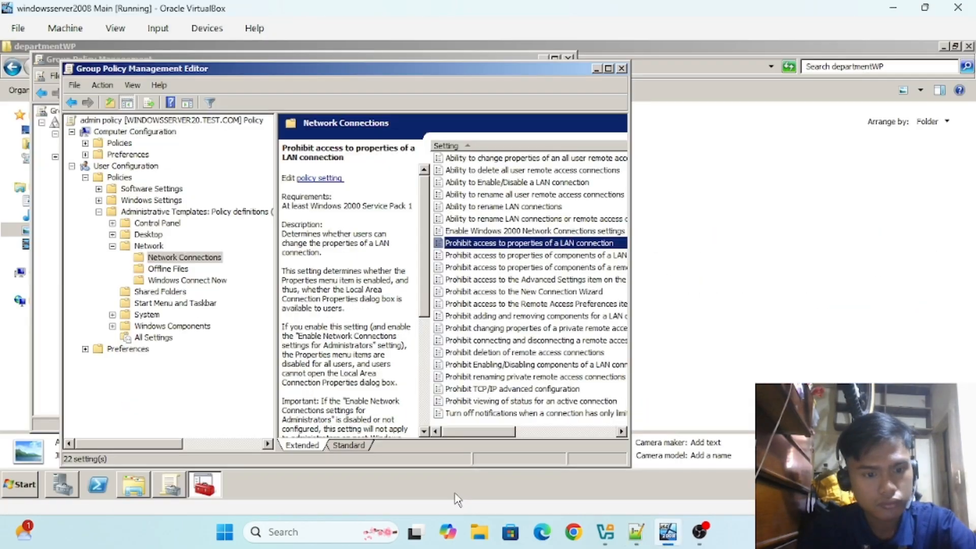
pyautogui.click(112, 246)
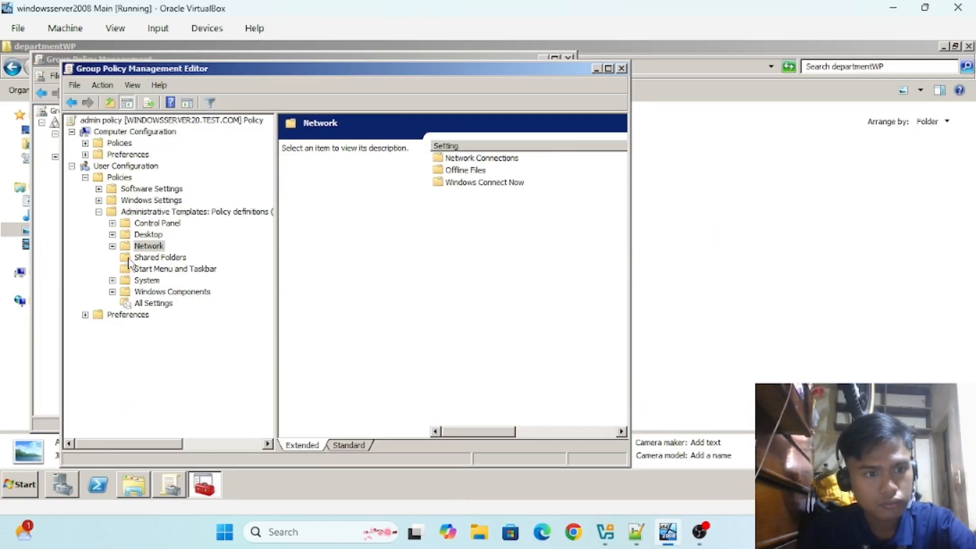
# Go through the admin policy's System settings and "Prohibit access to the Control Panel", and close the policy editor
pyautogui.doubleClick(153, 281)
pyautogui.scroll(-1, 494, 402)
pyautogui.doubleClick(480, 376)
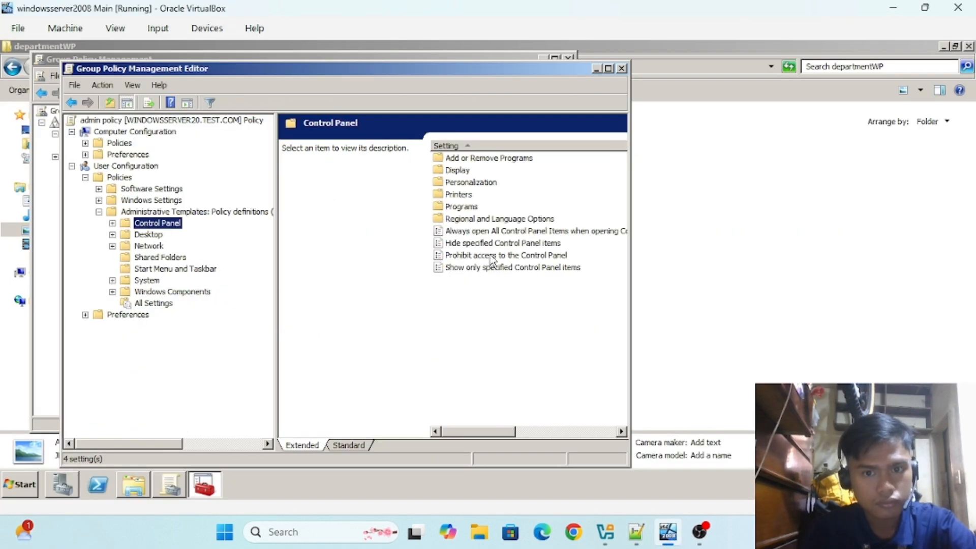
pyautogui.click(492, 256)
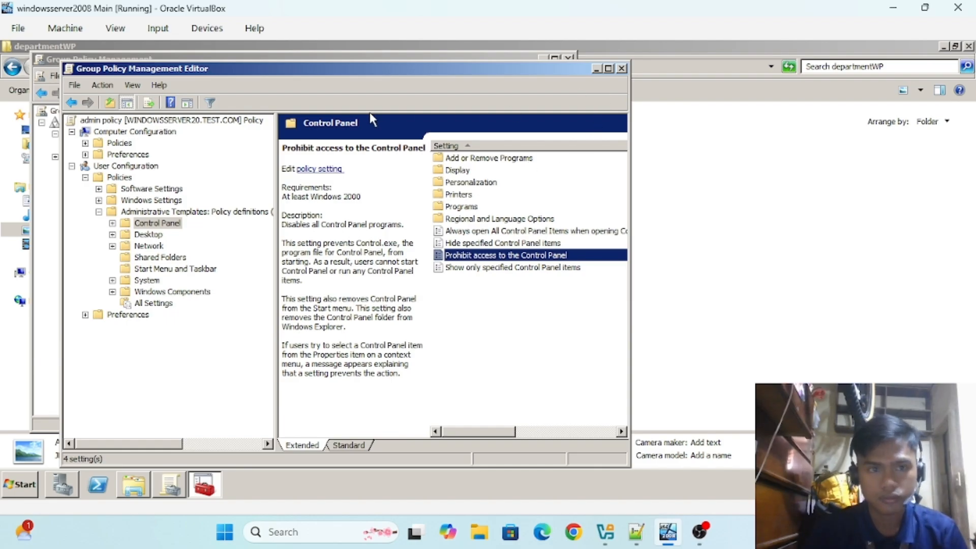
pyautogui.click(622, 68)
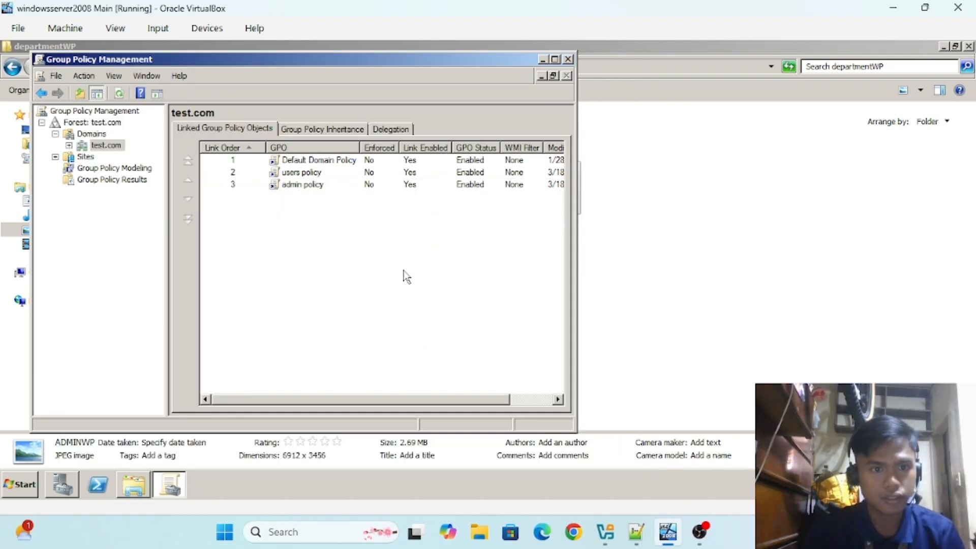
# Enforce the users policy link on the test.com domain
pyautogui.click(297, 176)
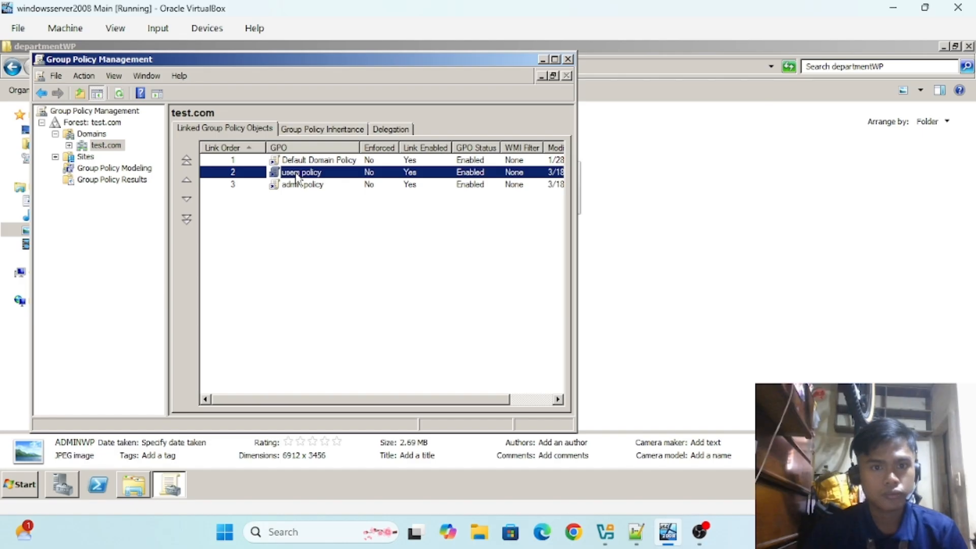
pyautogui.rightClick(297, 177)
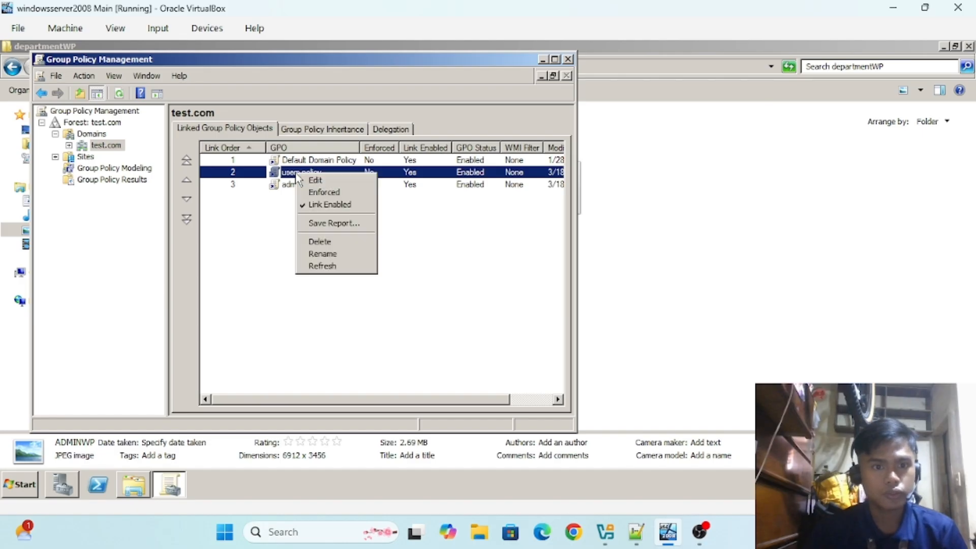
pyautogui.click(320, 193)
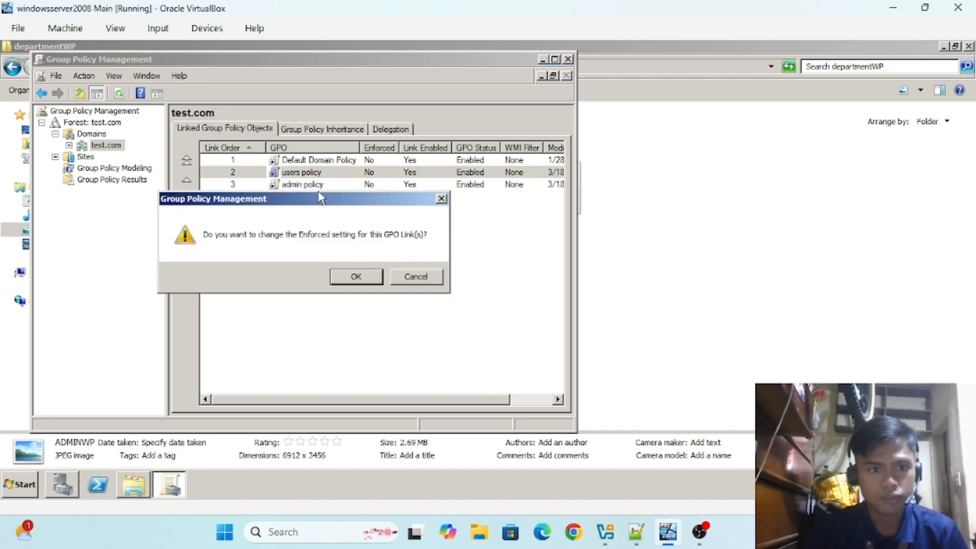
pyautogui.click(356, 276)
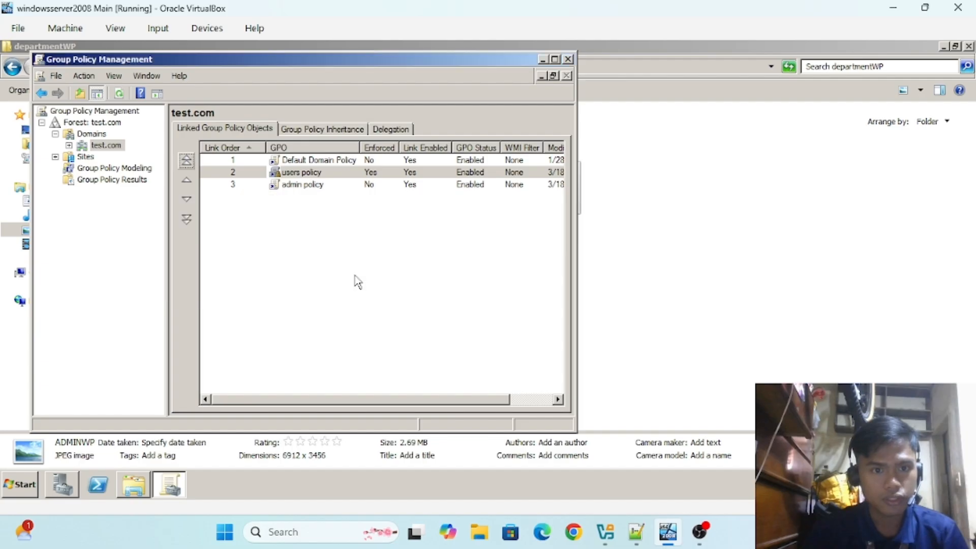
# Enforce the admin policy link on the test.com domain
pyautogui.rightClick(308, 187)
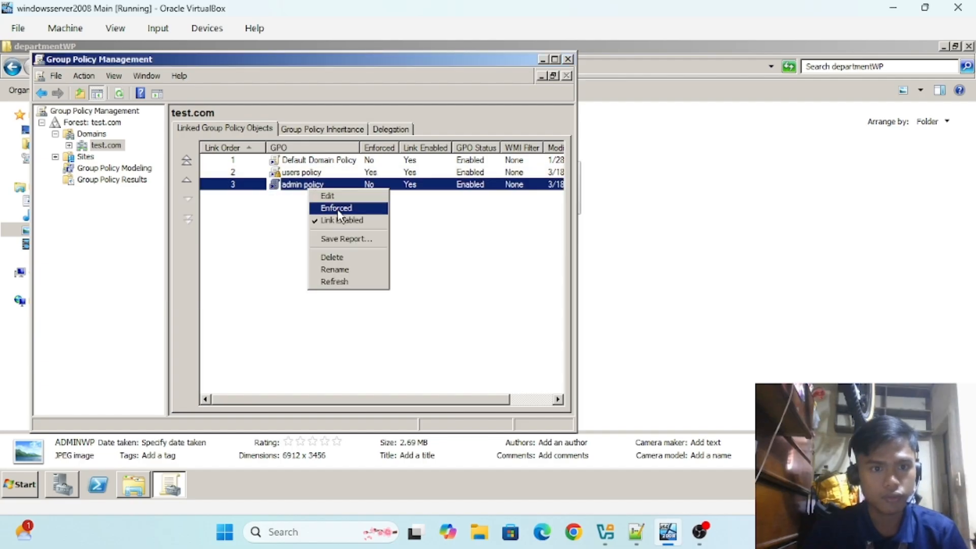
pyautogui.click(339, 210)
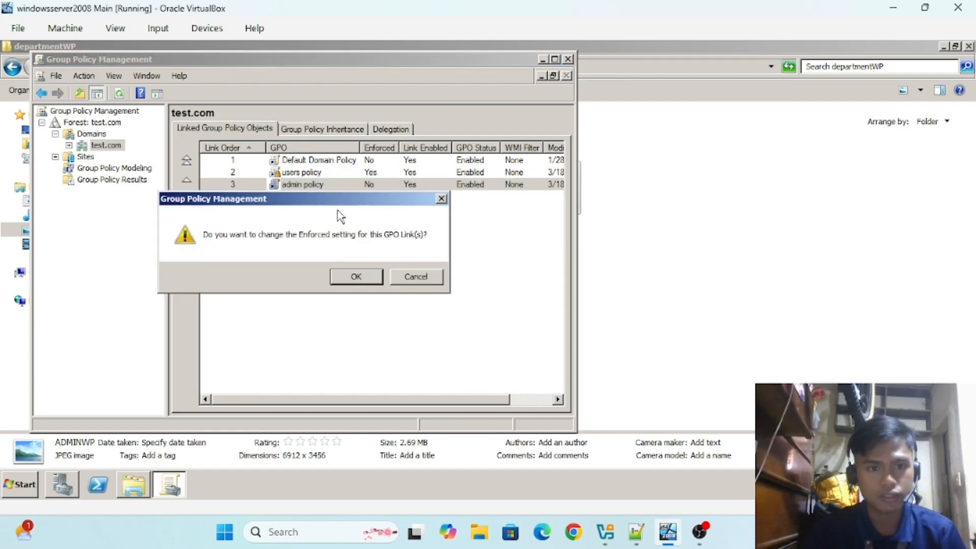
pyautogui.click(356, 277)
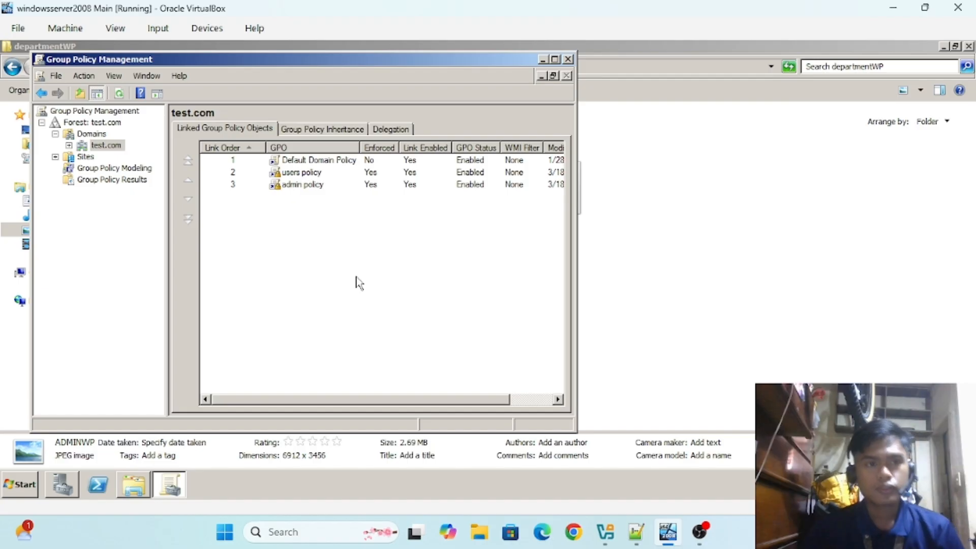